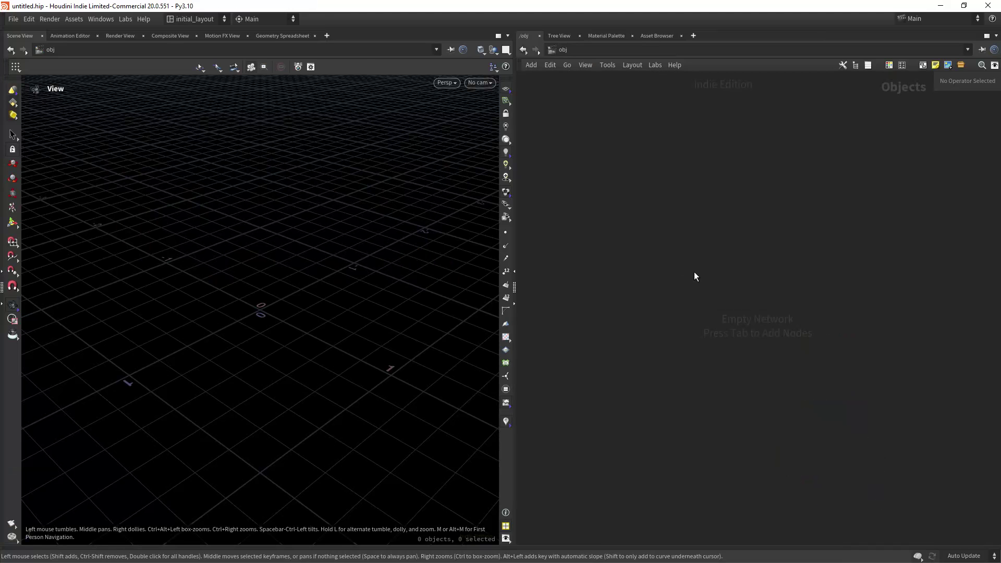
# Step: Create a Geometry object in the empty object network
pyautogui.press('Tab')
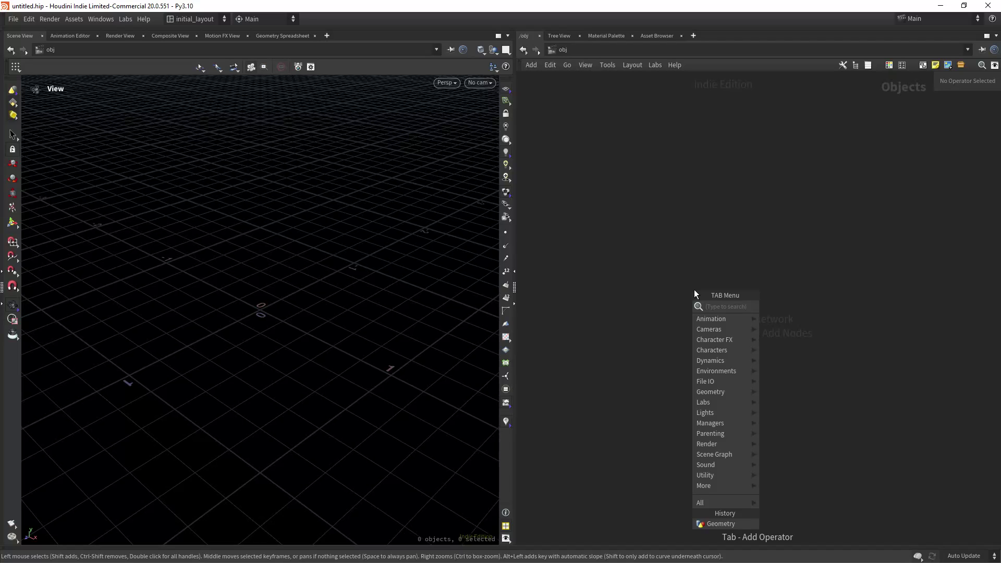
pyautogui.write('geo')
pyautogui.press('Return')
pyautogui.click(694, 289)
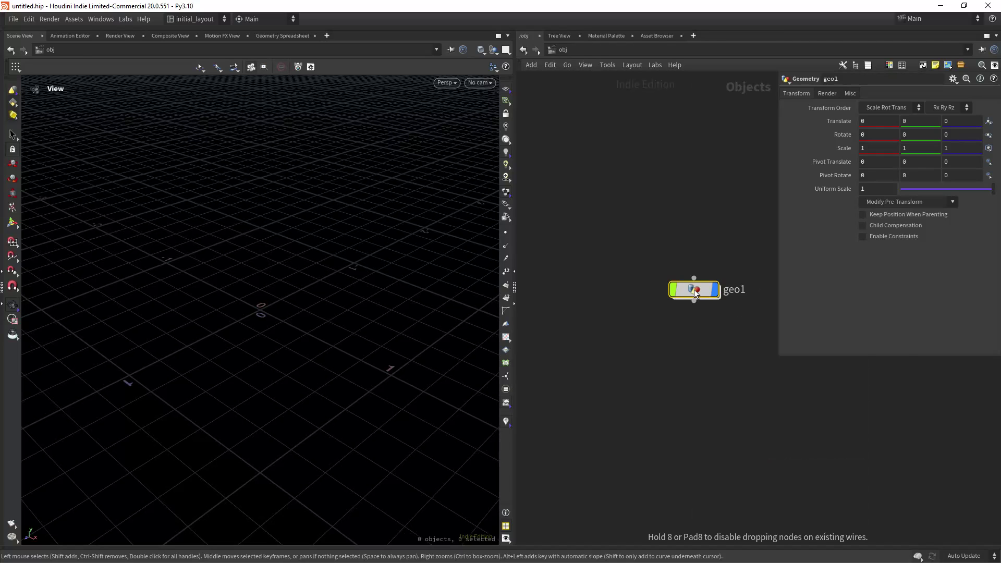
# Step: Go inside the geometry object and add a Font node
pyautogui.press('Return')
pyautogui.press('Tab')
pyautogui.write('fon')
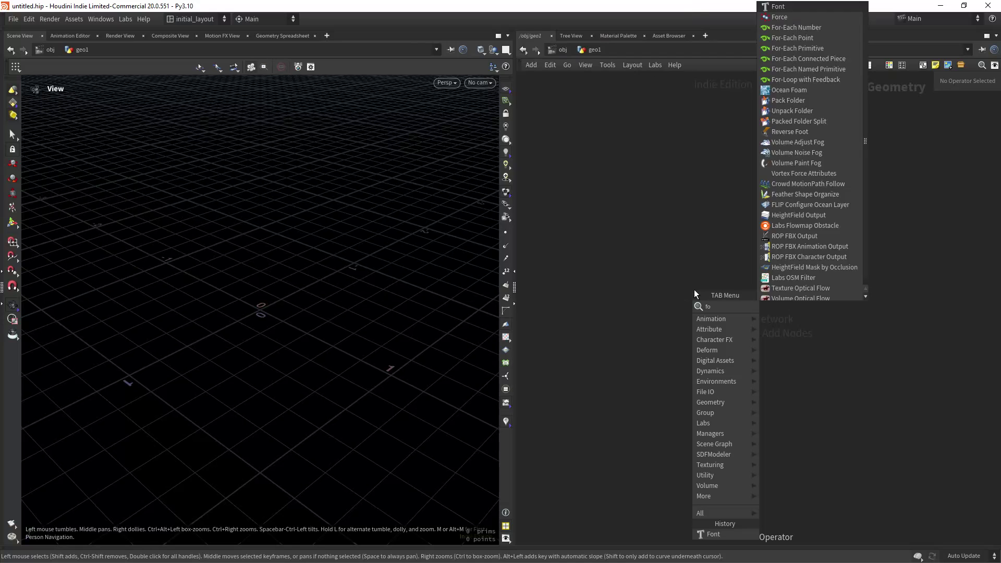
pyautogui.press('Return')
pyautogui.click(694, 290)
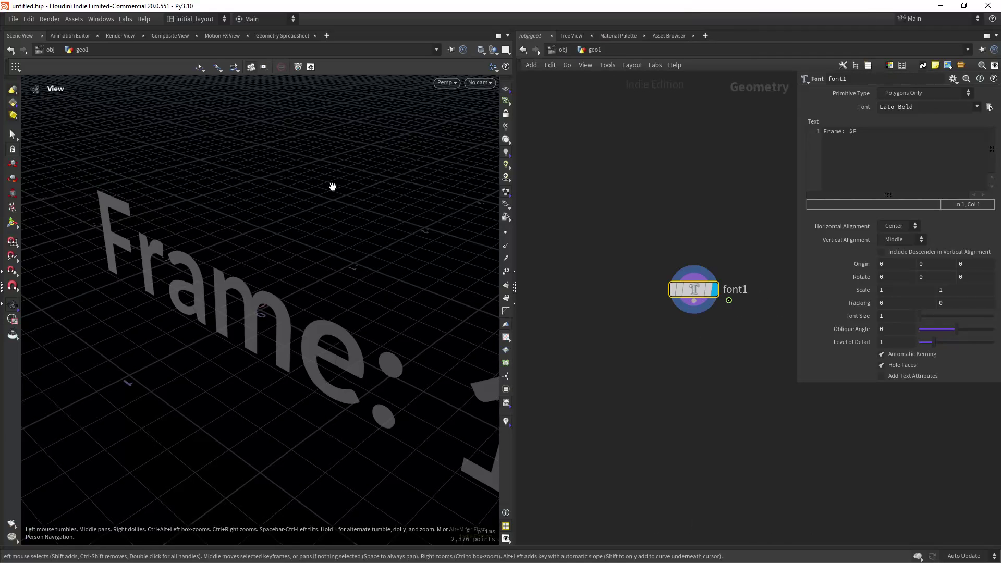
pyautogui.moveTo(330, 186); pyautogui.dragTo(353, 265)
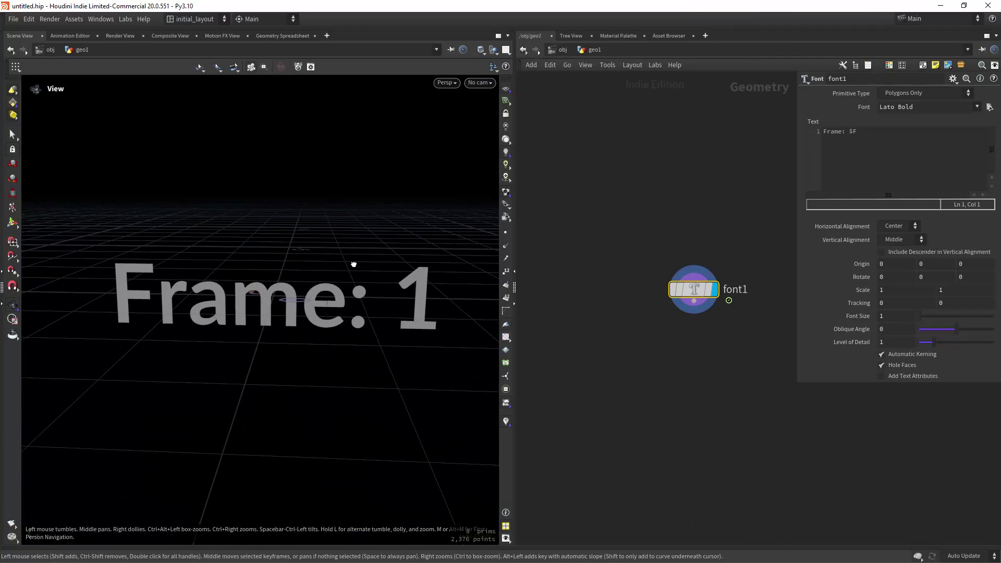
# Step: Replace the Font node's default text with CGS
pyautogui.click(869, 141)
pyautogui.write('CGS')
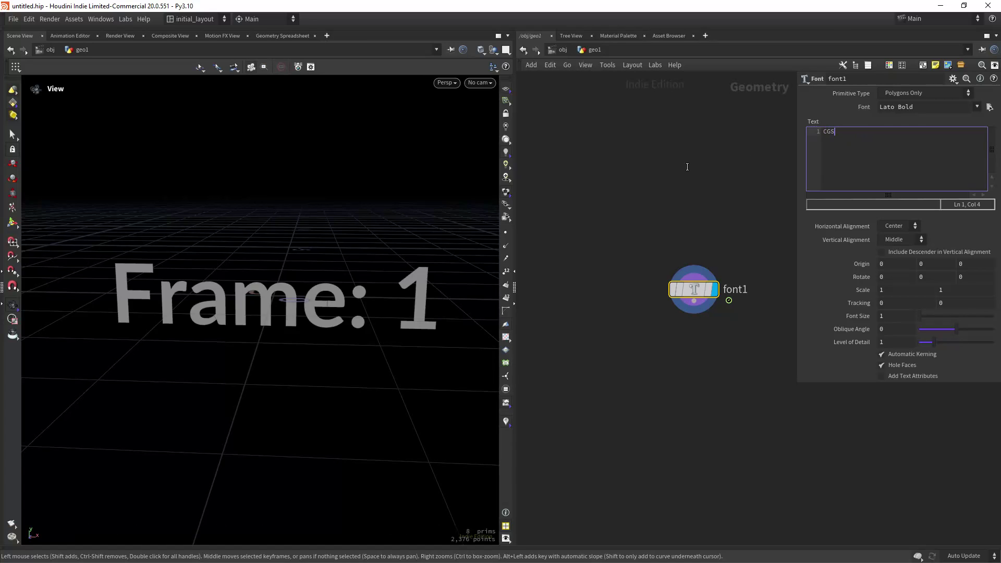
pyautogui.click(641, 232)
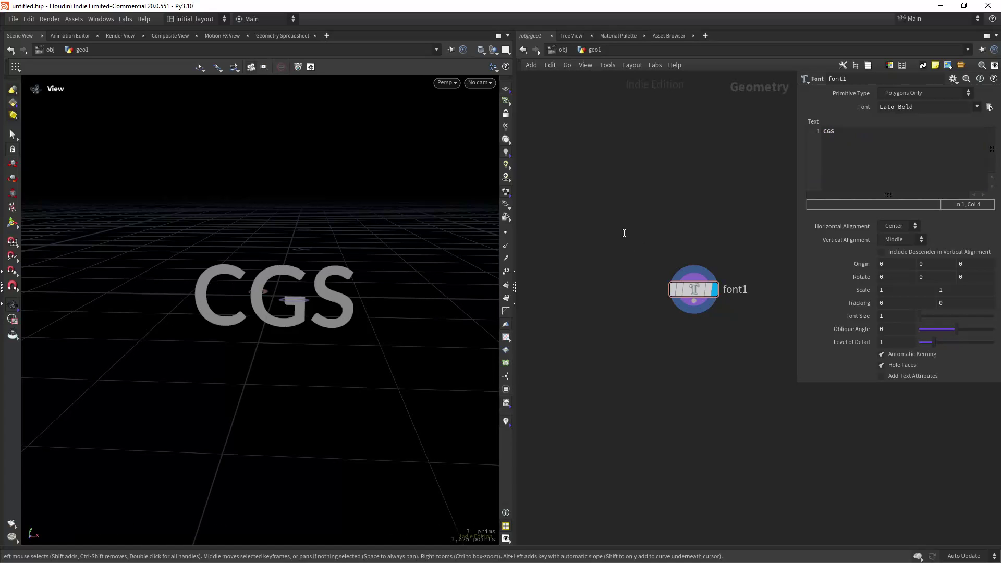
# Step: Examine the shapes of the CGS letters in the 3D view from different angles and distances
pyautogui.moveTo(262, 315); pyautogui.dragTo(318, 298, button='right')
pyautogui.scroll(4, 318, 299)
pyautogui.scroll(-3, 322, 293)
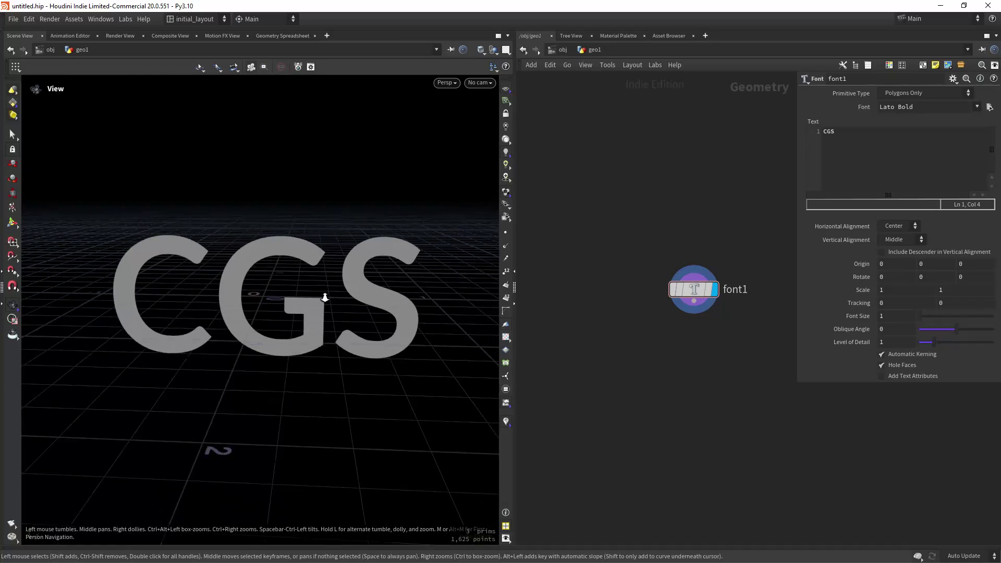
pyautogui.scroll(4, 328, 279)
pyautogui.moveTo(344, 268); pyautogui.dragTo(306, 288, button='middle')
pyautogui.moveTo(306, 288); pyautogui.dragTo(248, 337)
pyautogui.moveTo(248, 338); pyautogui.dragTo(309, 285, button='middle')
pyautogui.moveTo(308, 286); pyautogui.dragTo(345, 274, button='right')
pyautogui.moveTo(345, 274); pyautogui.dragTo(321, 292, button='middle')
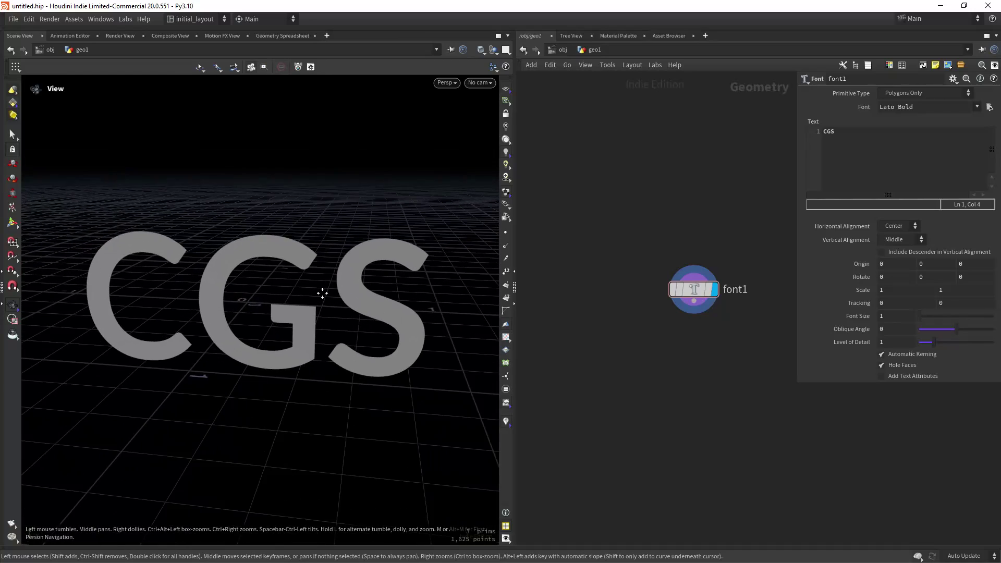
pyautogui.moveTo(322, 293); pyautogui.dragTo(339, 283)
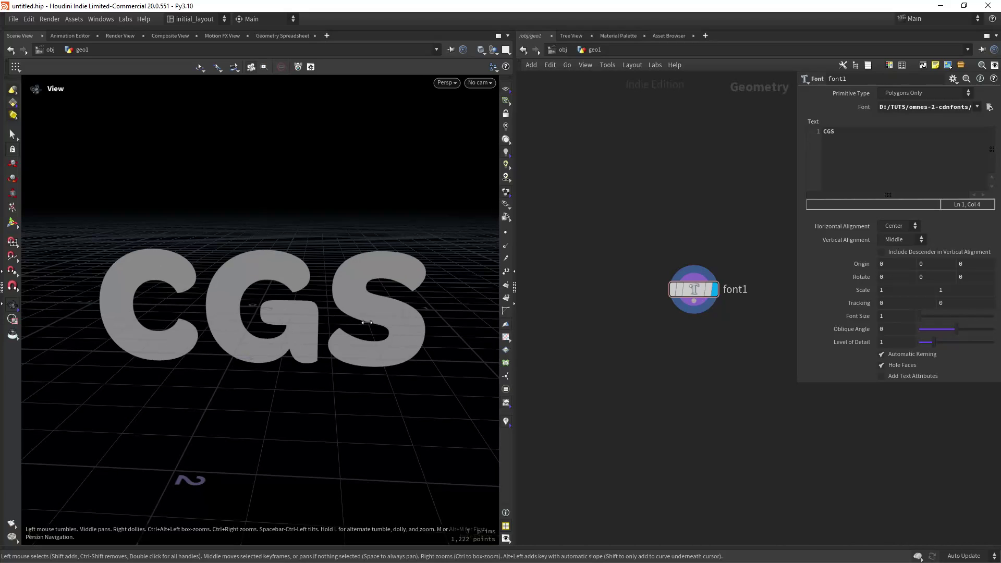
pyautogui.moveTo(284, 274); pyautogui.dragTo(357, 317)
# Step: Add a PolyExtrude node below the Font node, wire the text into it and display its result
pyautogui.moveTo(692, 355); pyautogui.dragTo(625, 319, button='middle')
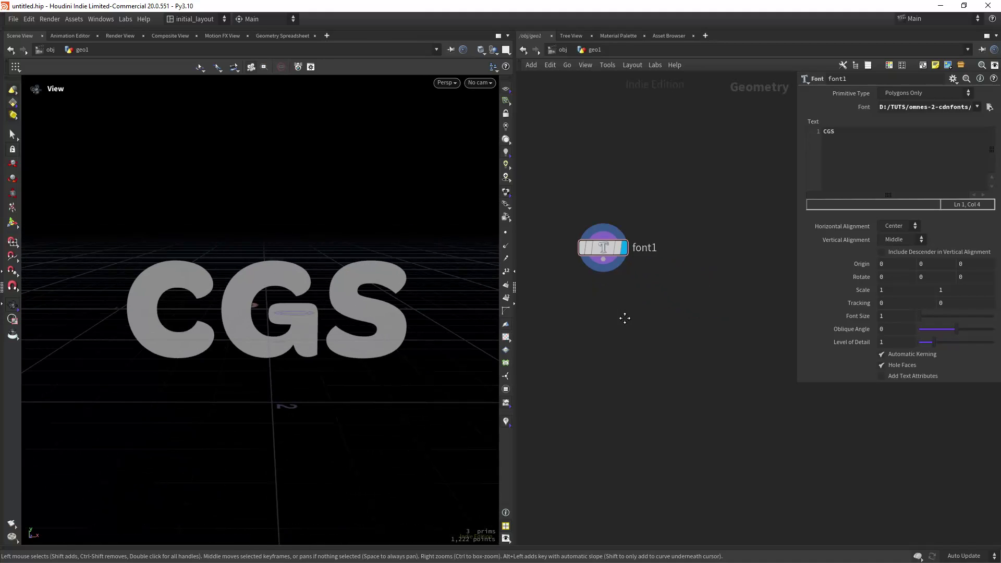
pyautogui.press('Tab')
pyautogui.write('extru')
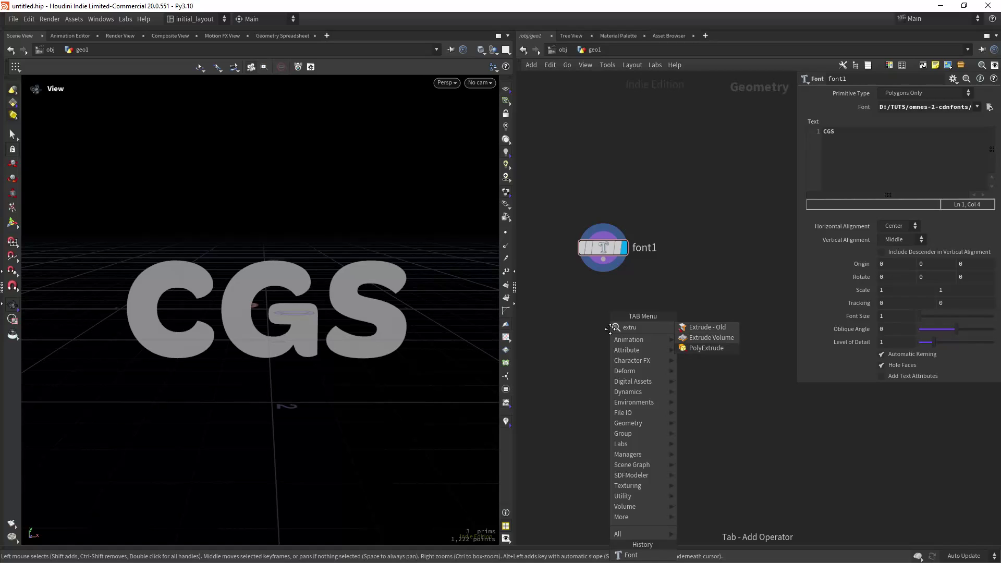
pyautogui.press('Return')
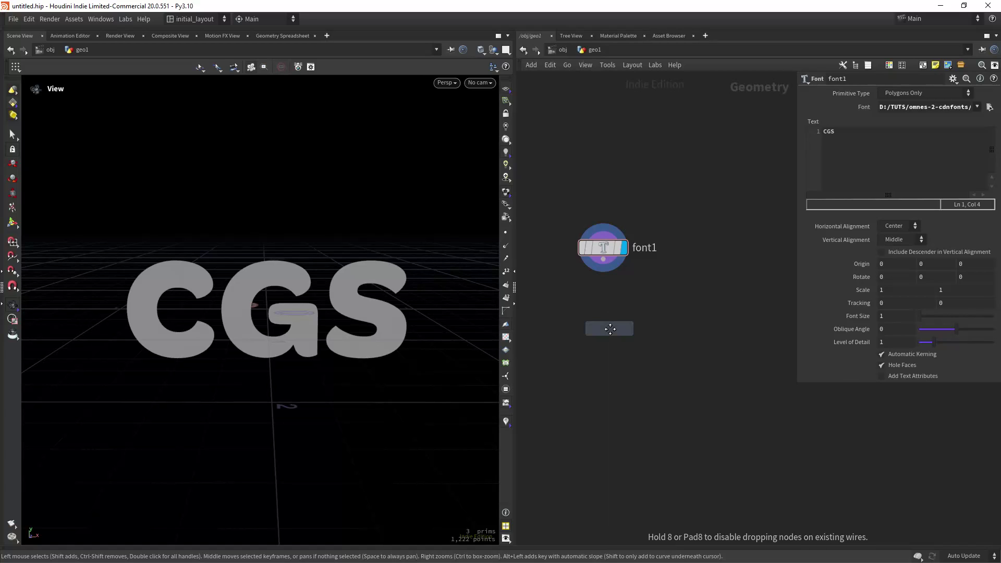
pyautogui.click(610, 329)
pyautogui.moveTo(603, 285); pyautogui.dragTo(600, 317)
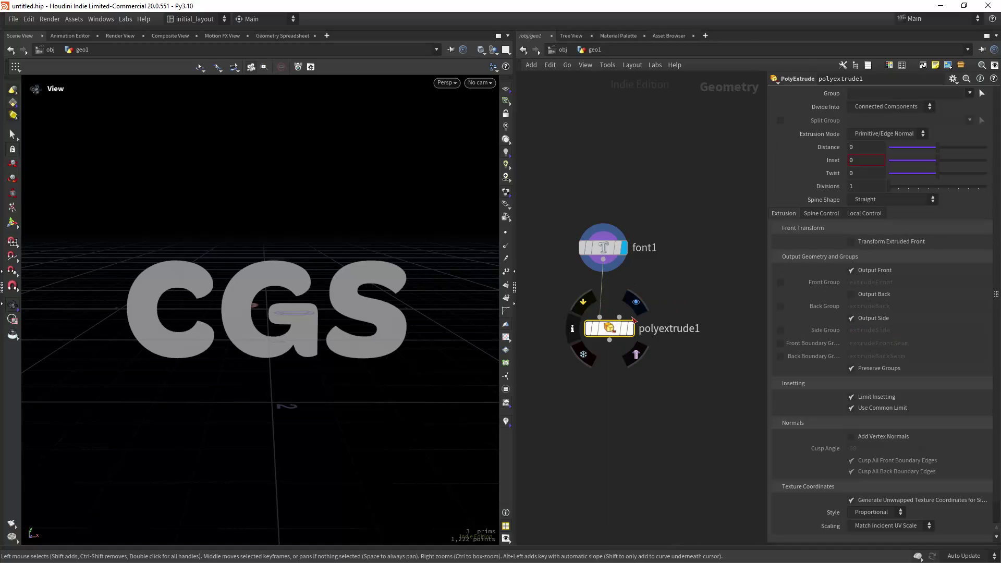
pyautogui.click(631, 329)
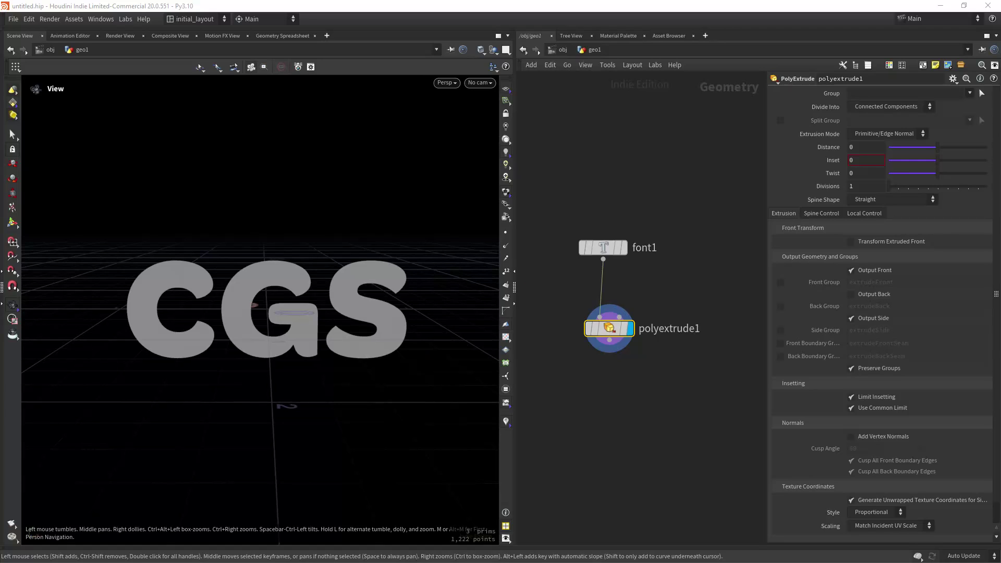
# Step: Set the extrusion distance to 0.2 and enable Output Back to close the rear of the letters
pyautogui.click(865, 148)
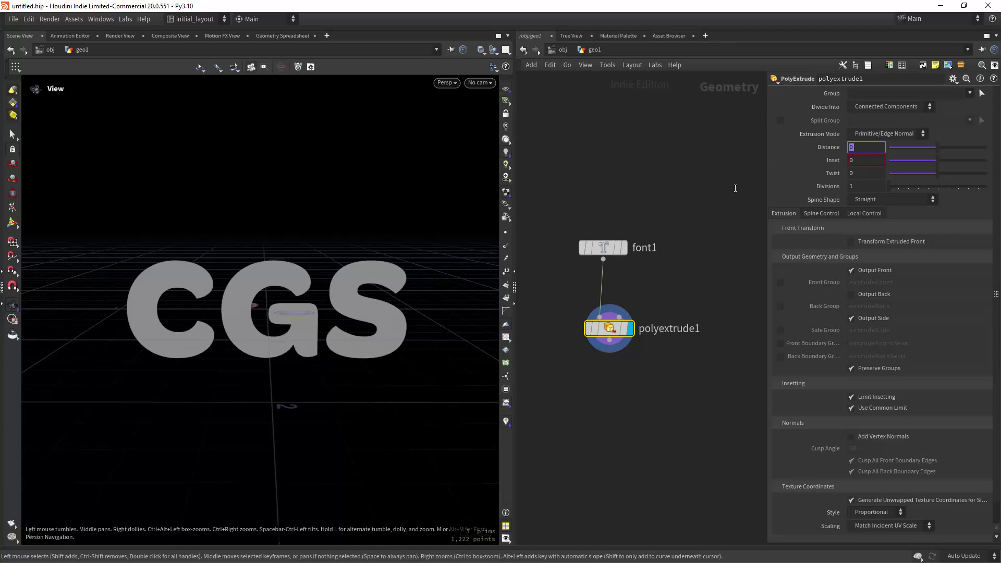
pyautogui.write('.2')
pyautogui.press('Return')
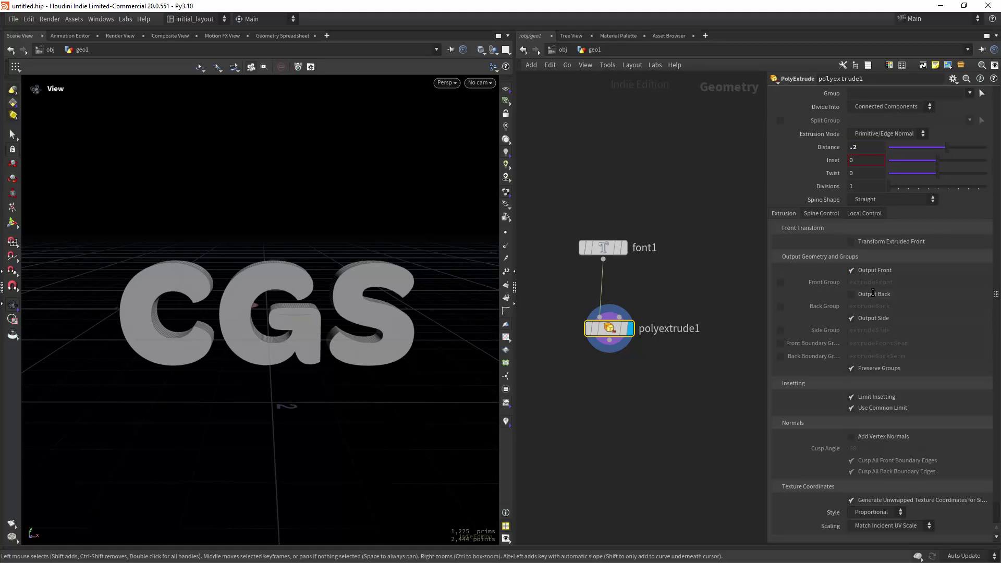
pyautogui.click(852, 294)
pyautogui.scroll(2, 344, 310)
pyautogui.moveTo(344, 311); pyautogui.dragTo(367, 306)
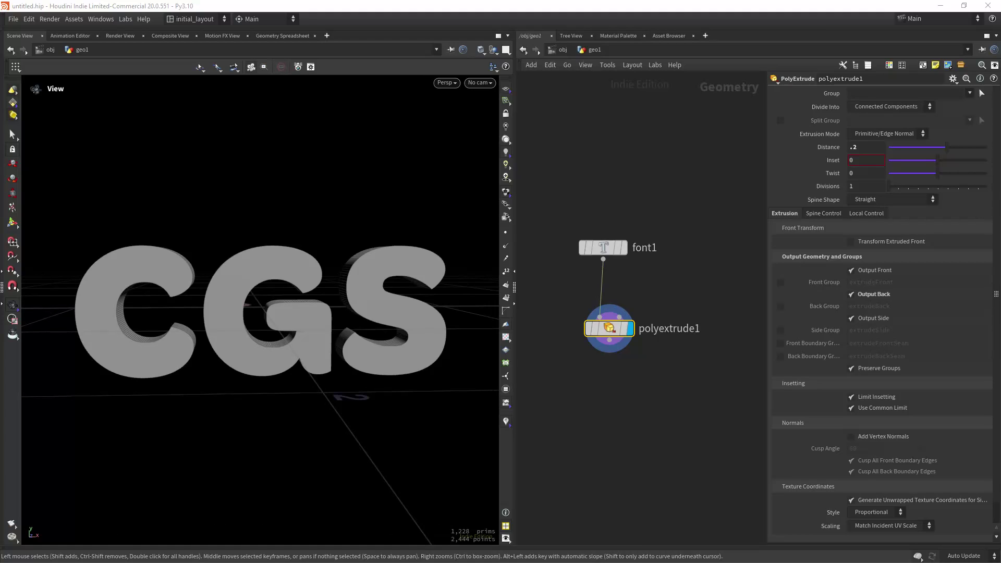
pyautogui.moveTo(600, 438); pyautogui.dragTo(608, 342, button='middle')
pyautogui.press('Tab')
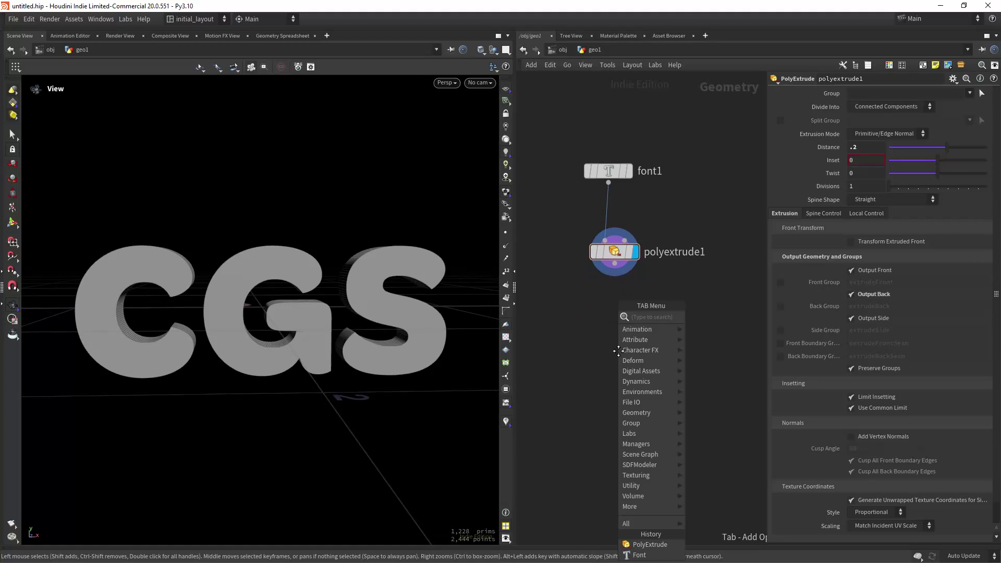
pyautogui.write('vdb')
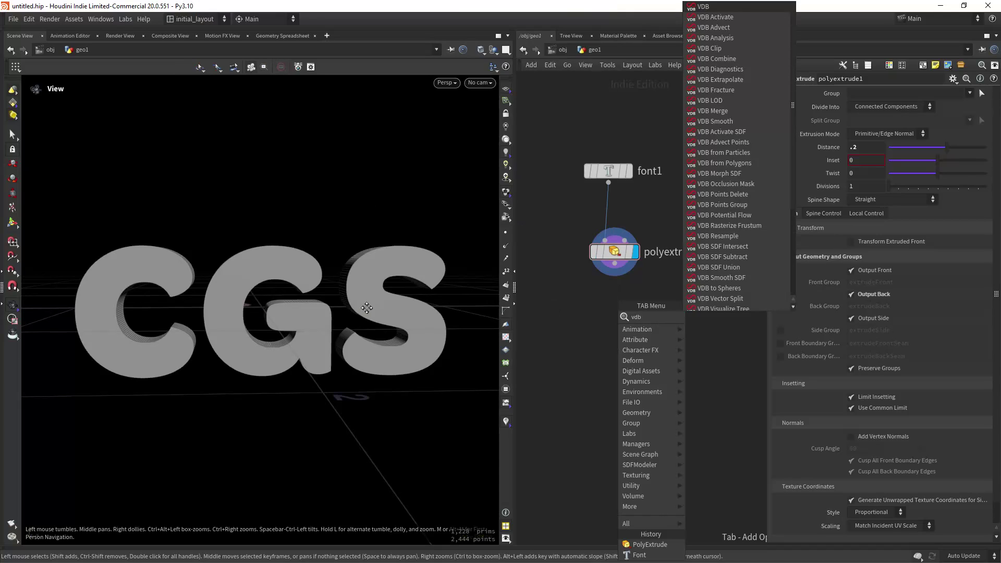
pyautogui.press('Escape')
pyautogui.moveTo(310, 308); pyautogui.dragTo(494, 307)
# Step: Add a VDB from Polygons node fed by the PolyExtrude node and display its result
pyautogui.press('Tab')
pyautogui.write('vdb')
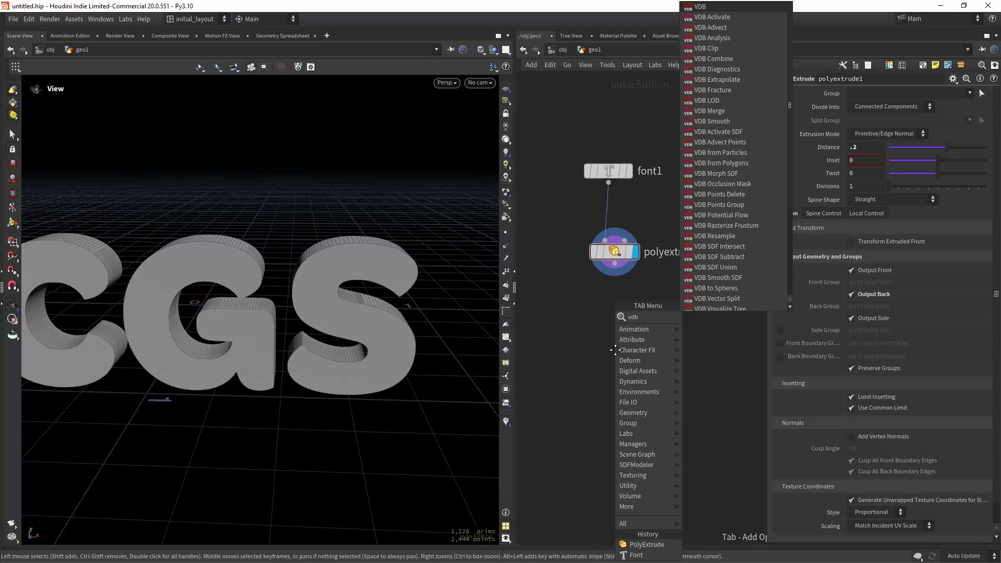
pyautogui.write('fpo')
pyautogui.press('Return')
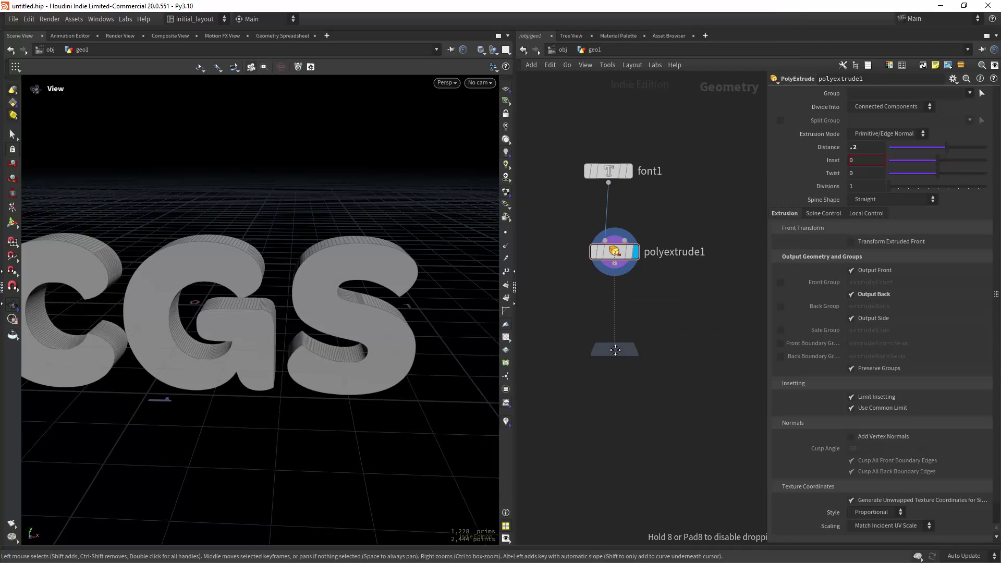
pyautogui.click(607, 354)
pyautogui.moveTo(622, 350)
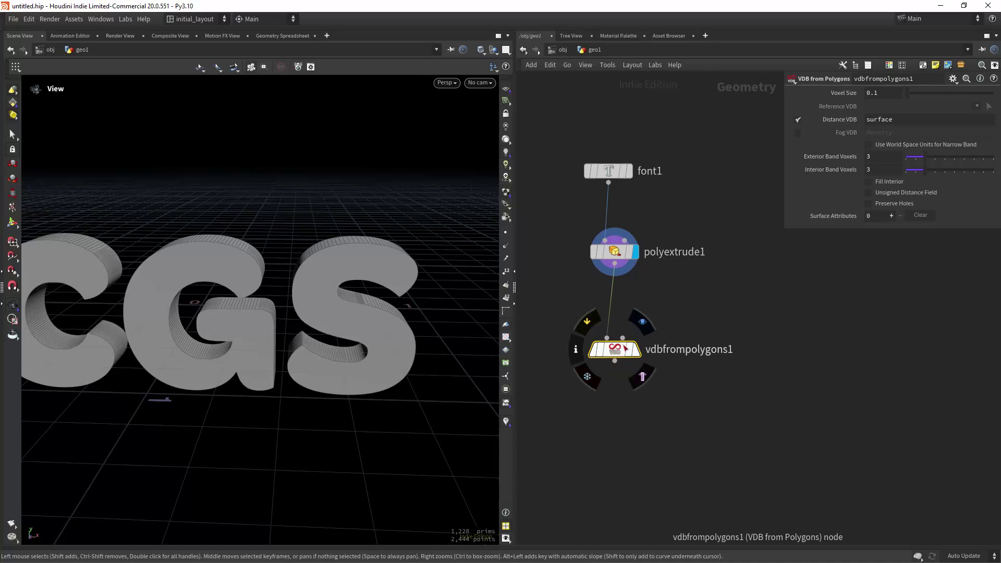
pyautogui.click(643, 321)
pyautogui.moveTo(619, 354); pyautogui.dragTo(624, 350)
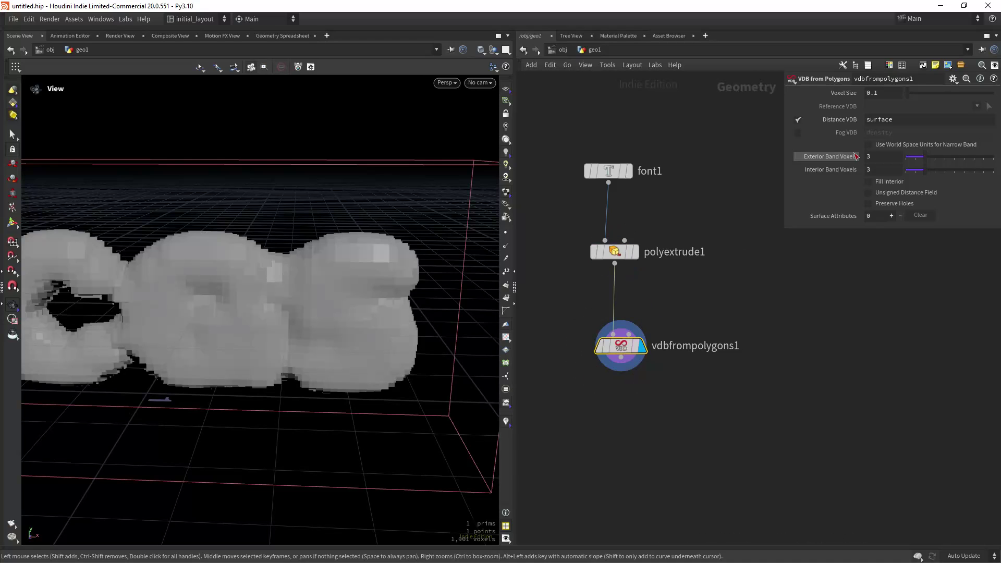
# Step: Set the voxel size of the VDB from Polygons node to 0.01
pyautogui.click(873, 93)
pyautogui.write('0')
pyautogui.press('Return')
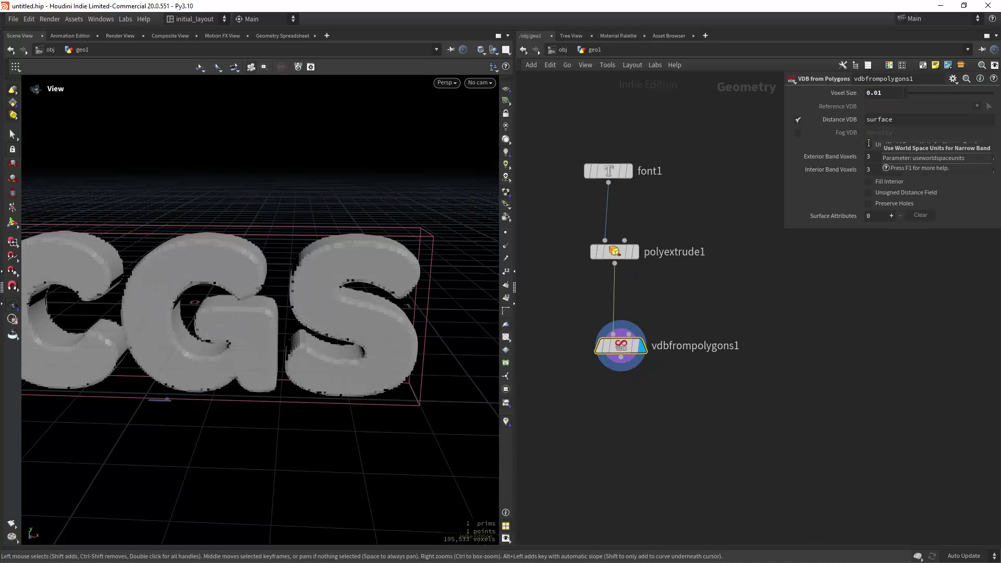
pyautogui.press('h')
pyautogui.scroll(2, 322, 313)
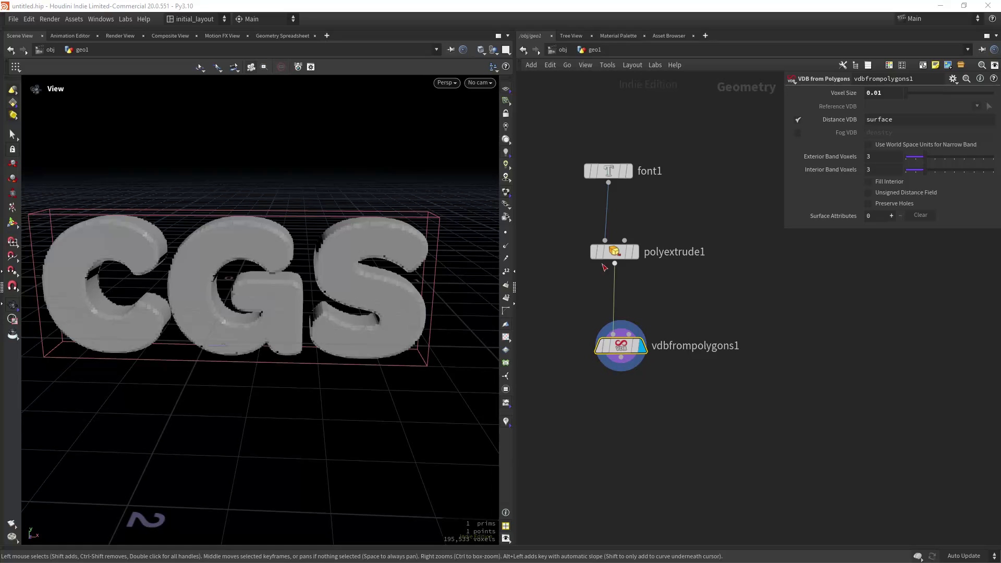
# Step: Add a Convert VDB node, wire the VDB from Polygons output into it and display its result
pyautogui.moveTo(632, 428); pyautogui.dragTo(628, 390, button='middle')
pyautogui.press('Tab')
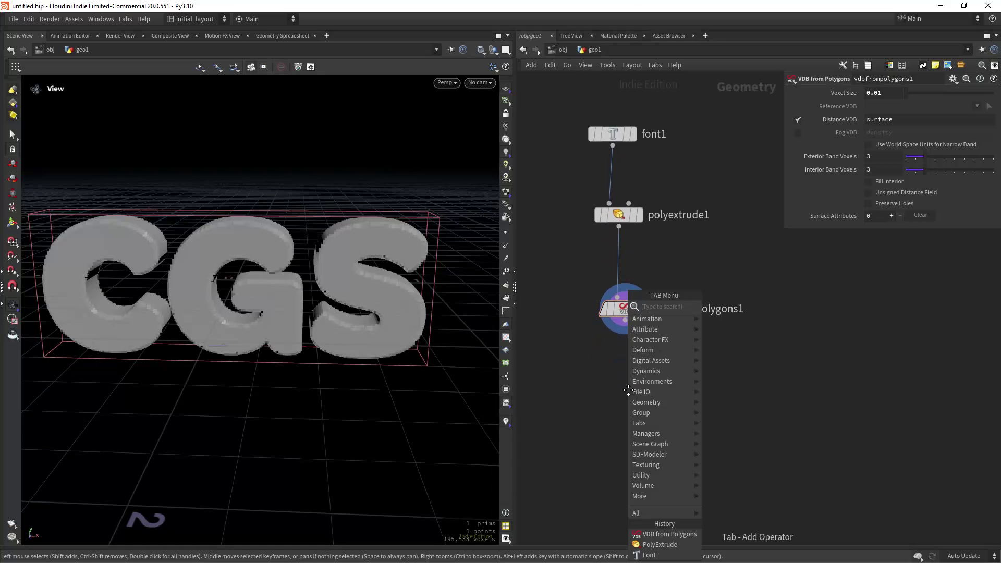
pyautogui.write('conver')
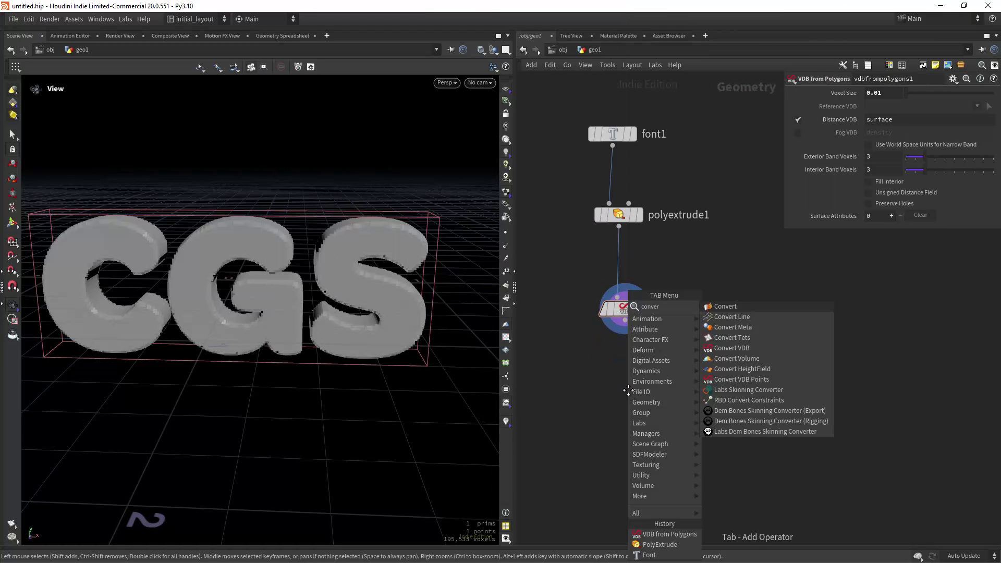
pyautogui.press('Down')
pyautogui.press('Down')
pyautogui.press('Down')
pyautogui.press('Down')
pyautogui.press('Return')
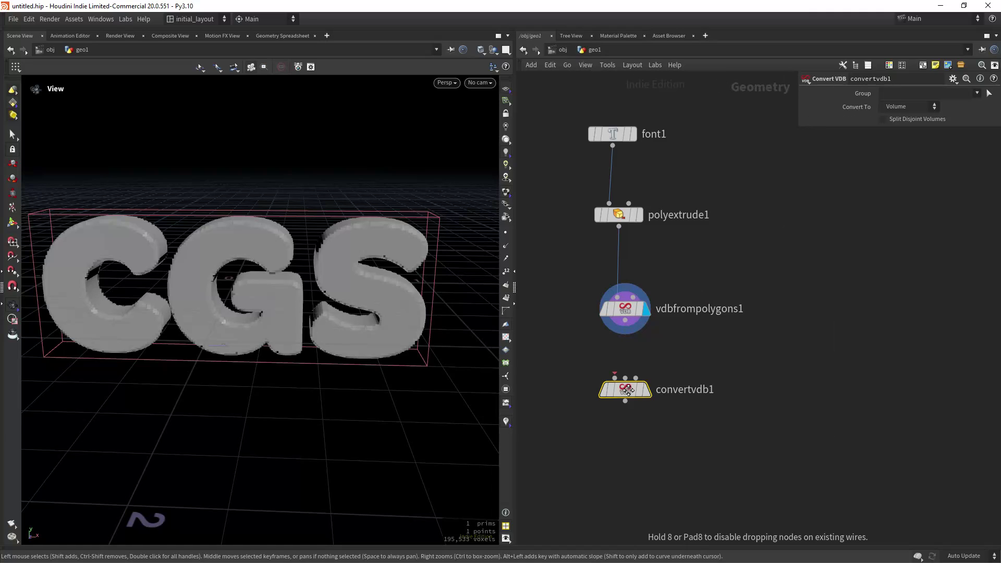
pyautogui.moveTo(625, 320); pyautogui.dragTo(626, 389)
pyautogui.click(646, 390)
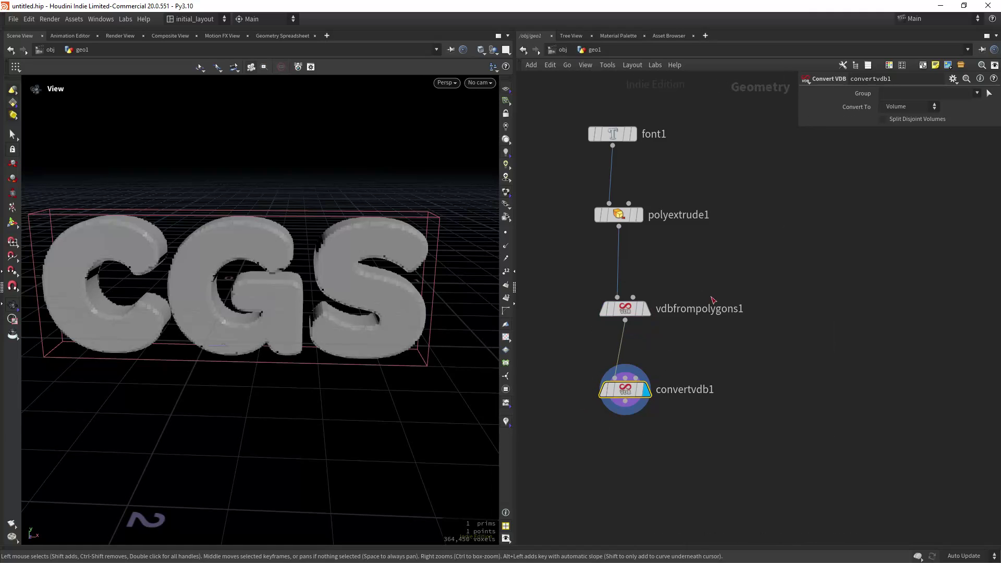
# Step: Set the Convert VDB node to convert to Polygons and check the resulting letter mesh
pyautogui.click(896, 107)
pyautogui.click(900, 130)
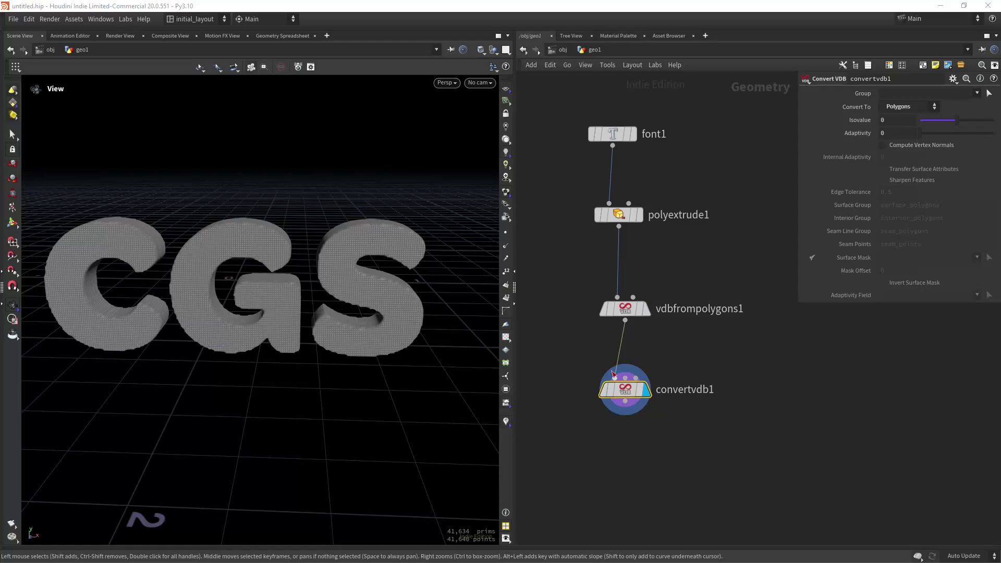
pyautogui.moveTo(261, 338); pyautogui.dragTo(344, 302, button='right')
pyautogui.moveTo(344, 302); pyautogui.dragTo(365, 287)
pyautogui.moveTo(365, 287); pyautogui.dragTo(325, 314, button='right')
pyautogui.moveTo(325, 314); pyautogui.dragTo(498, 275)
# Step: Make room above the Convert VDB node and insert a VDB Smooth SDF node between it and VDB from Polygons
pyautogui.moveTo(633, 390); pyautogui.dragTo(641, 464)
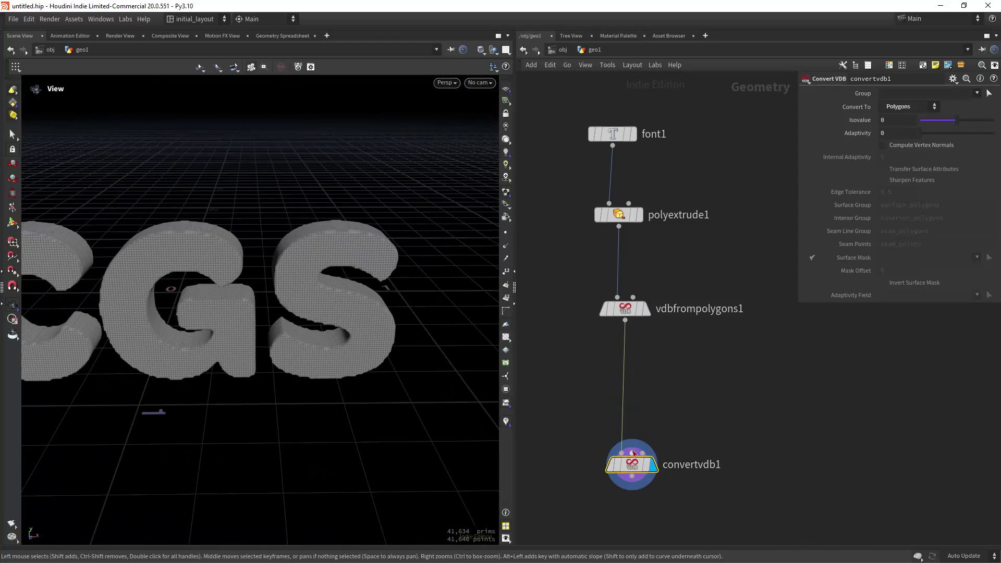
pyautogui.press('Tab')
pyautogui.write('smooths')
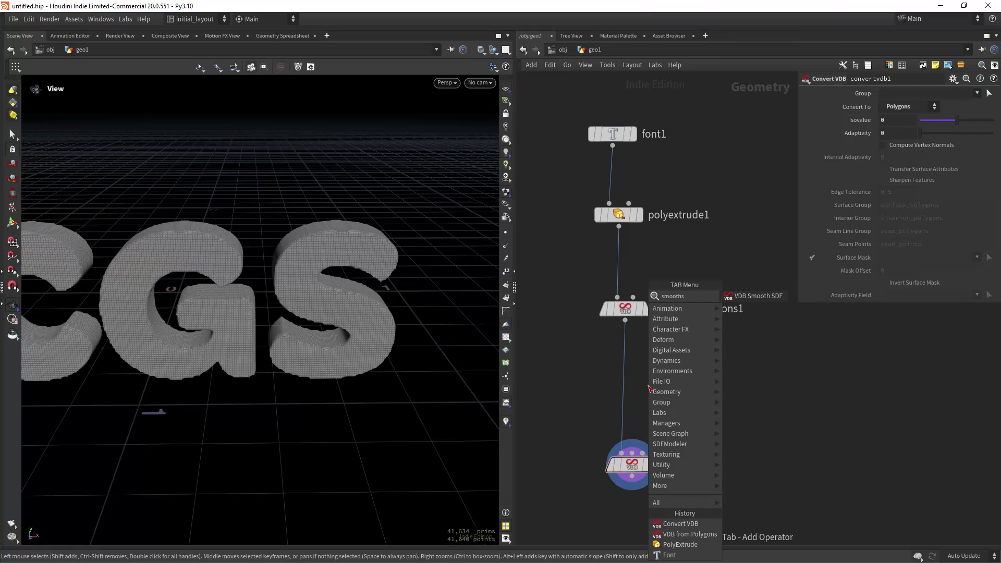
pyautogui.press('Return')
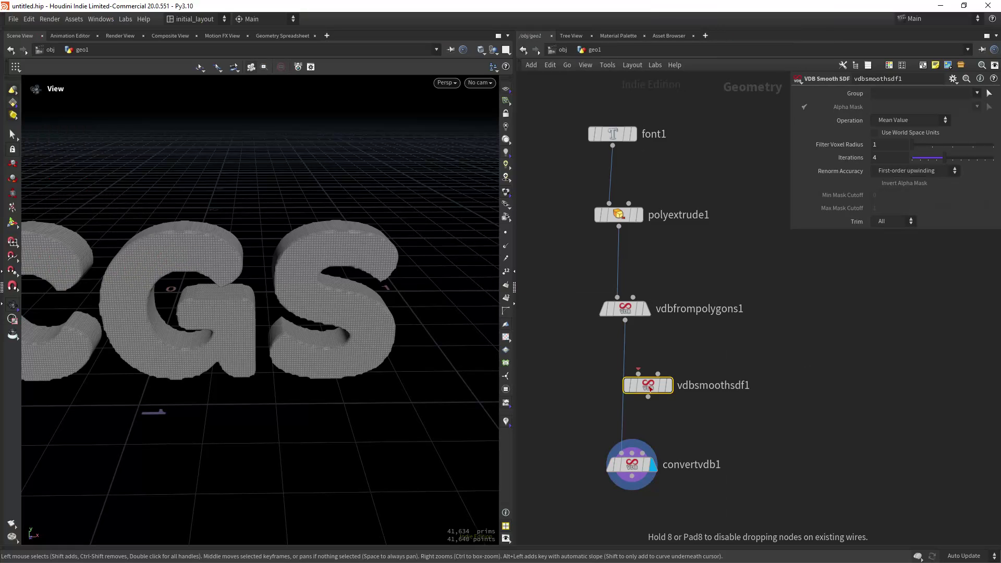
pyautogui.click(625, 369)
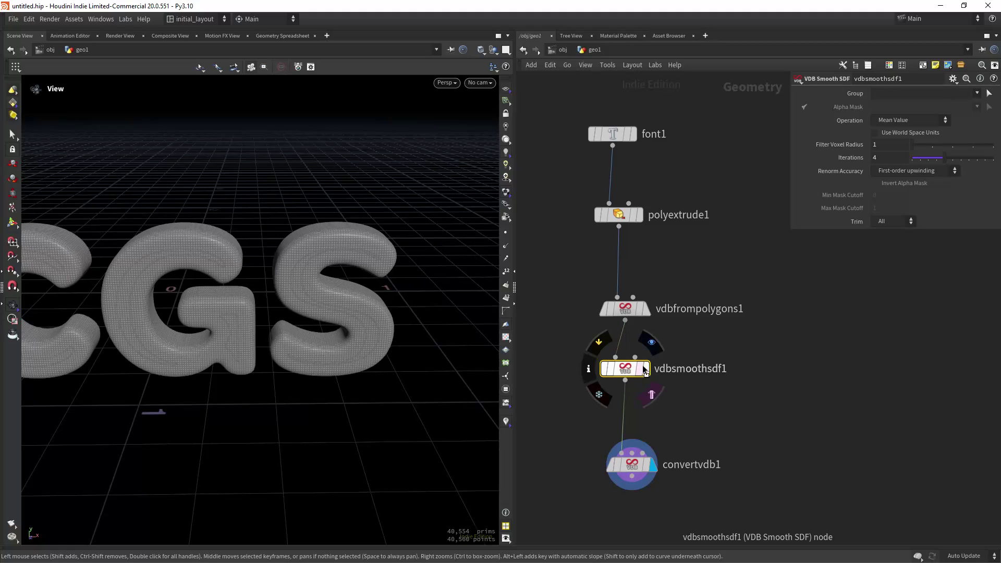
# Step: Set the VDB Smooth SDF iterations to 10 and check the smoothed letters in plain shaded display
pyautogui.hotkey('shift', 'w')
pyautogui.moveTo(338, 328)
pyautogui.mouseDown()
pyautogui.moveTo(298, 315)
pyautogui.moveTo(353, 310)
pyautogui.moveTo(339, 341)
pyautogui.mouseUp()
pyautogui.moveTo(339, 341); pyautogui.dragTo(341, 329, button='middle')
pyautogui.moveTo(342, 329); pyautogui.dragTo(387, 296, button='right')
pyautogui.click(875, 159)
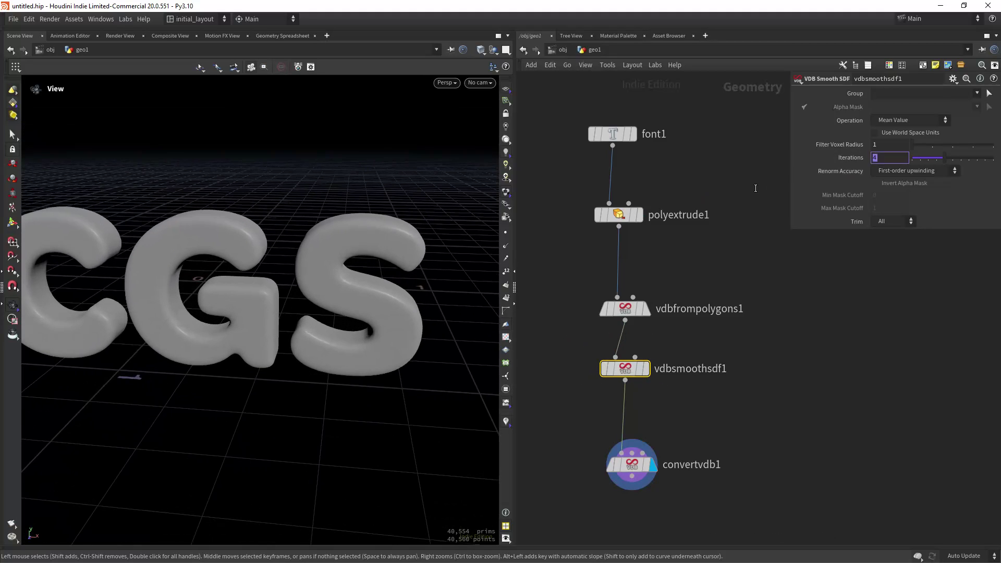
pyautogui.write('10')
pyautogui.press('Return')
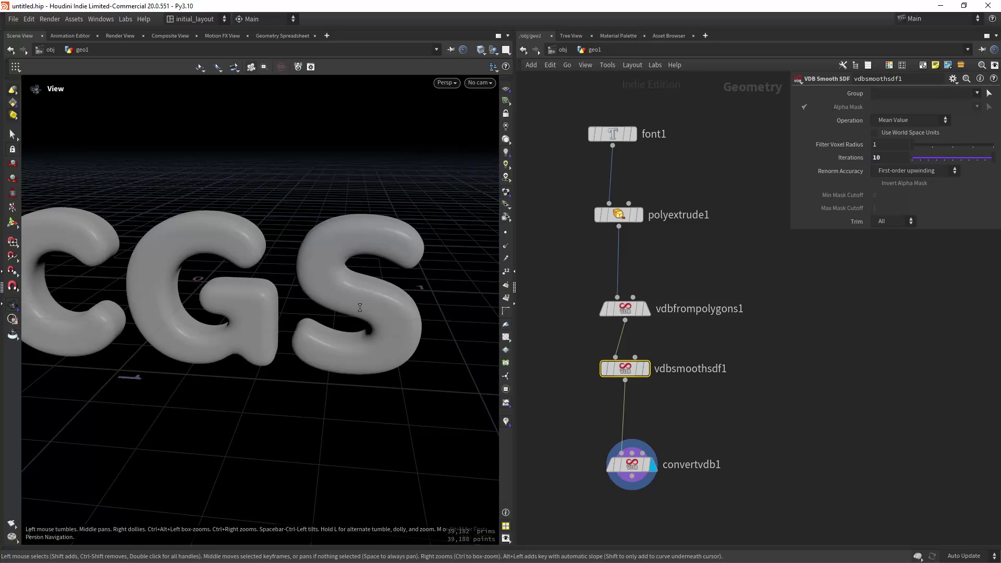
pyautogui.moveTo(358, 302); pyautogui.dragTo(352, 326, button='right')
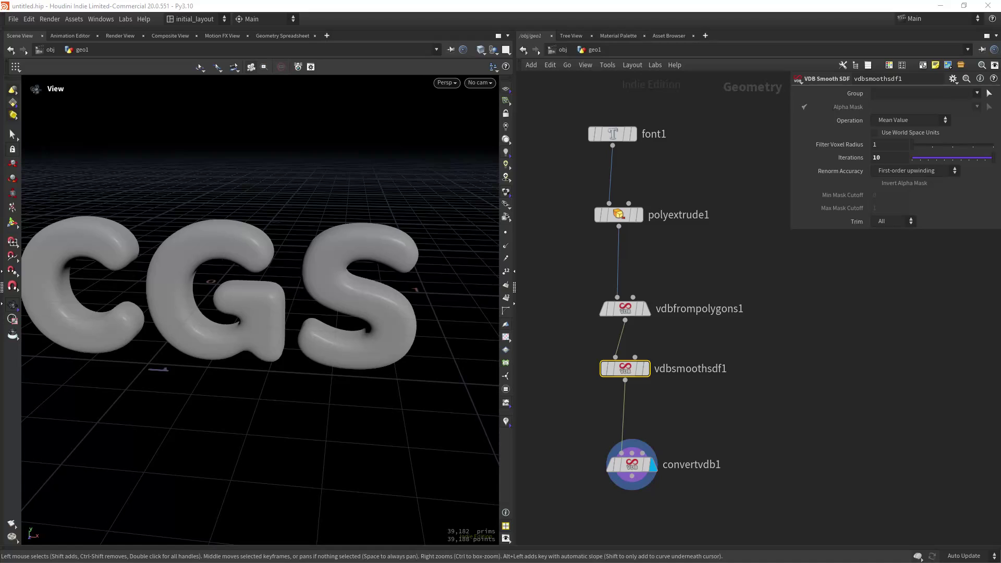
# Step: Add a VDB Reshape SDF node and insert it between the VDB Smooth SDF and Convert VDB nodes
pyautogui.click(664, 415)
pyautogui.press('Tab')
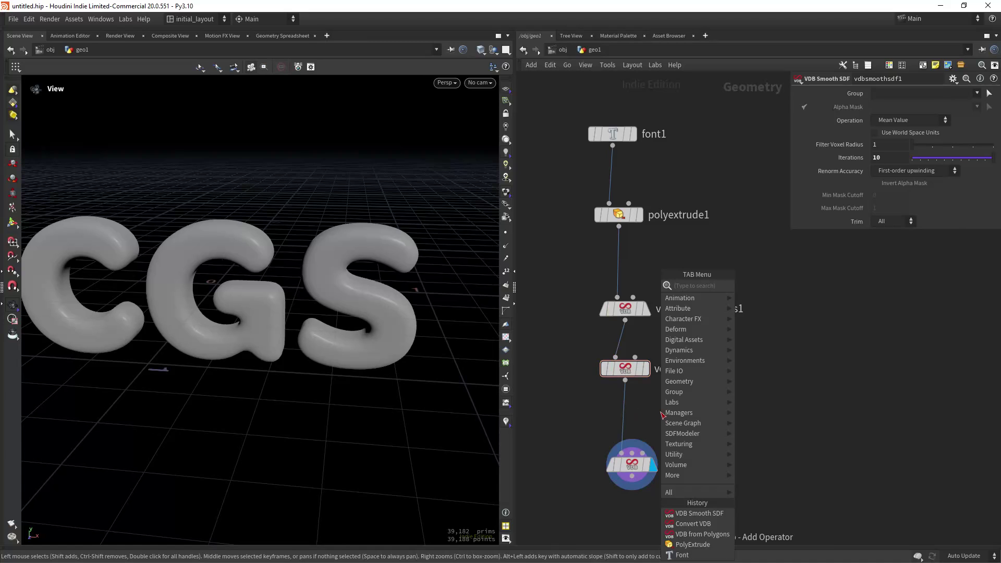
pyautogui.write('reshape')
pyautogui.press('Return')
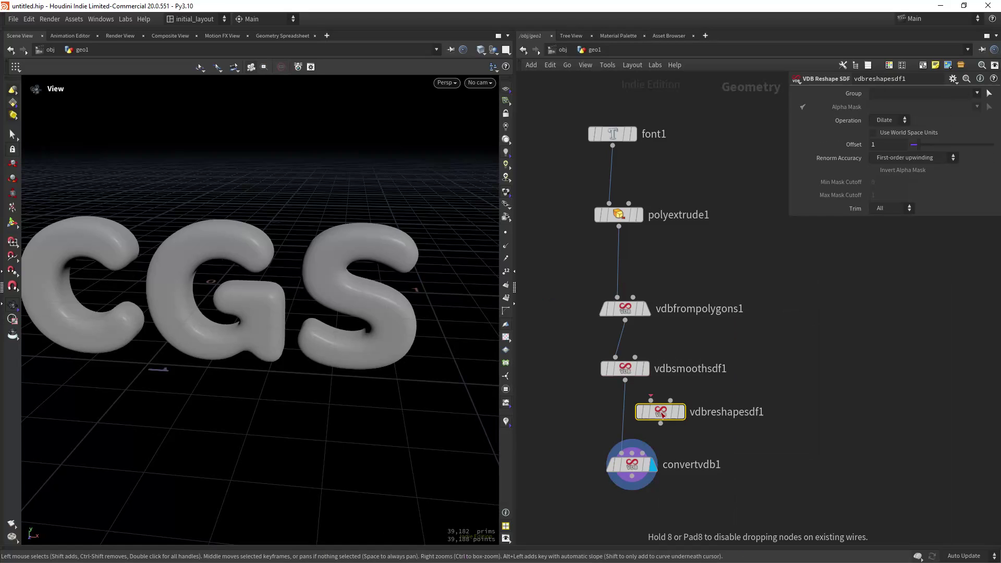
pyautogui.click(662, 415)
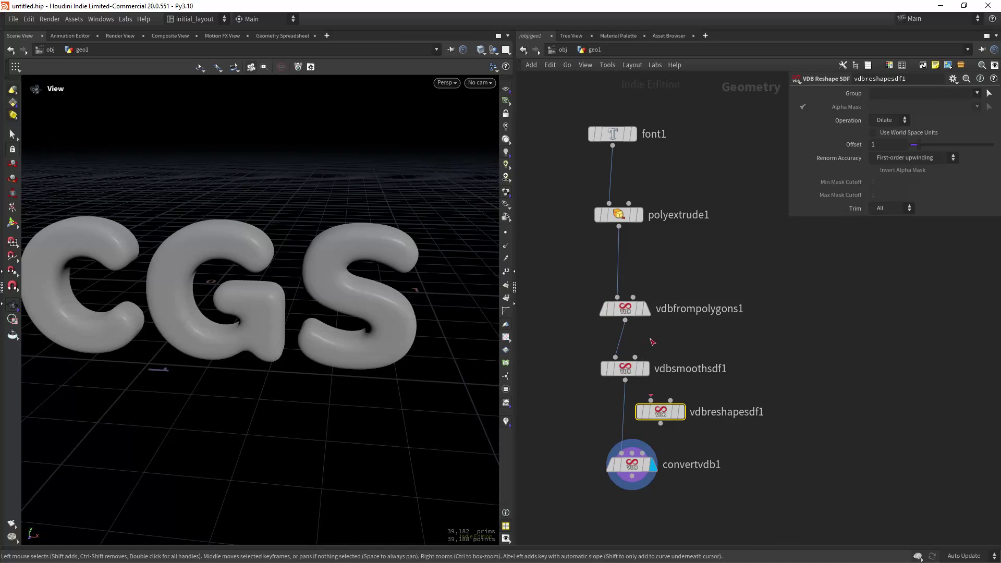
pyautogui.moveTo(661, 412); pyautogui.dragTo(626, 418)
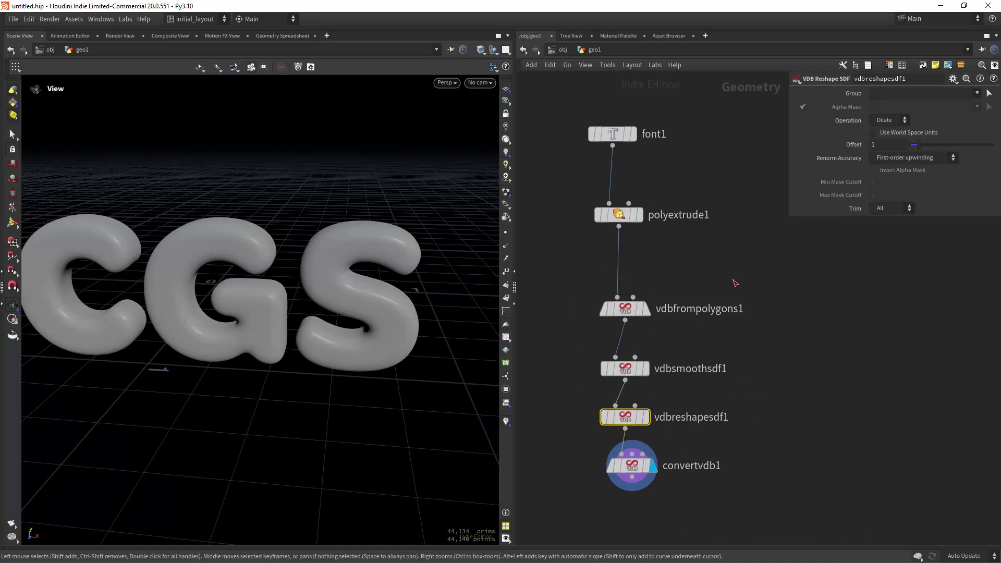
# Step: Increase the dilate offset of the VDB Reshape SDF node to 2.45 to thicken the letters
pyautogui.moveTo(917, 146); pyautogui.dragTo(930, 148)
pyautogui.moveTo(238, 334); pyautogui.dragTo(282, 324)
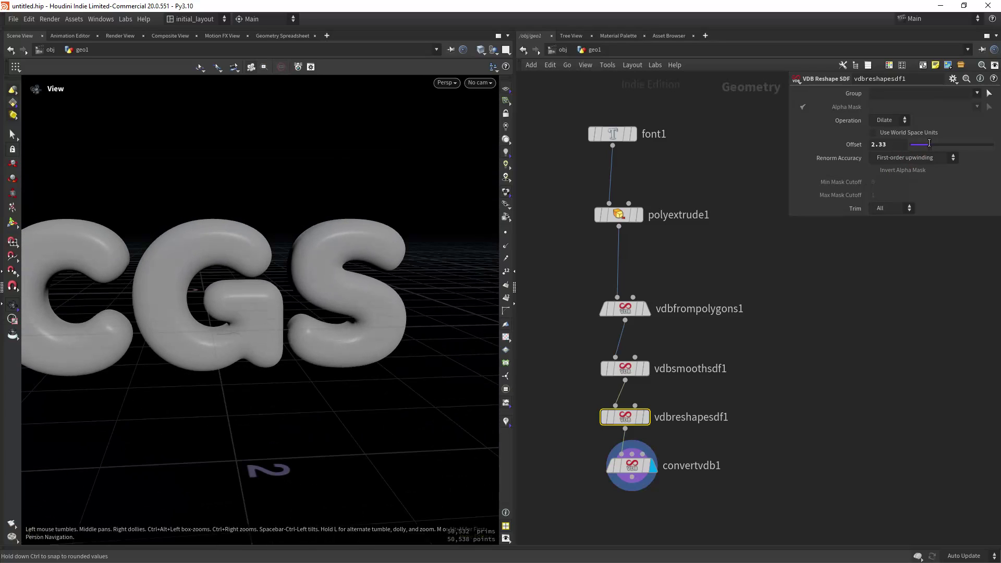
pyautogui.moveTo(934, 148); pyautogui.dragTo(934, 147)
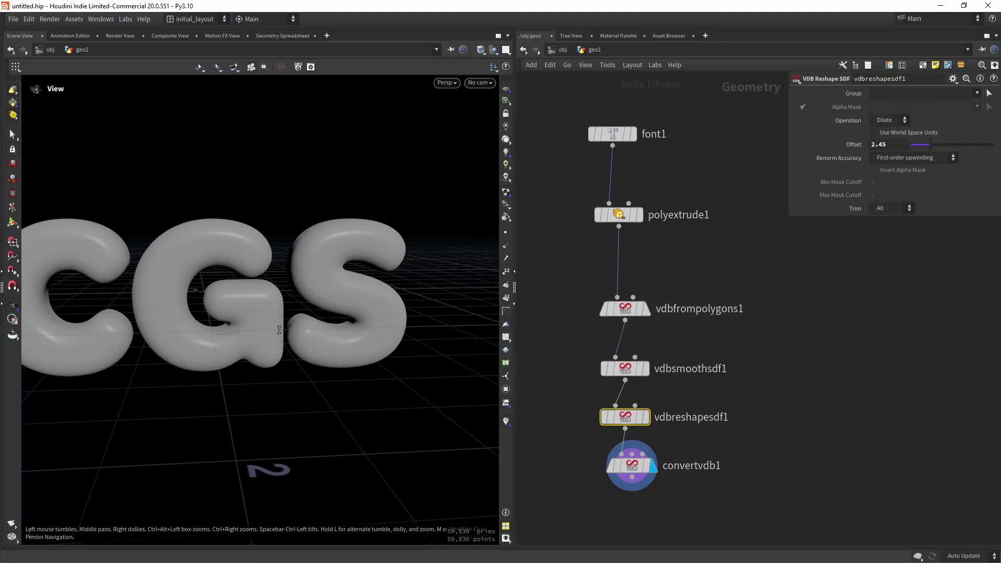
pyautogui.scroll(-3, 282, 328)
pyautogui.moveTo(304, 327); pyautogui.dragTo(350, 303)
# Step: Display the PolyExtrude result and switch back to the Convert VDB result to compare the letter shapes
pyautogui.click(639, 214)
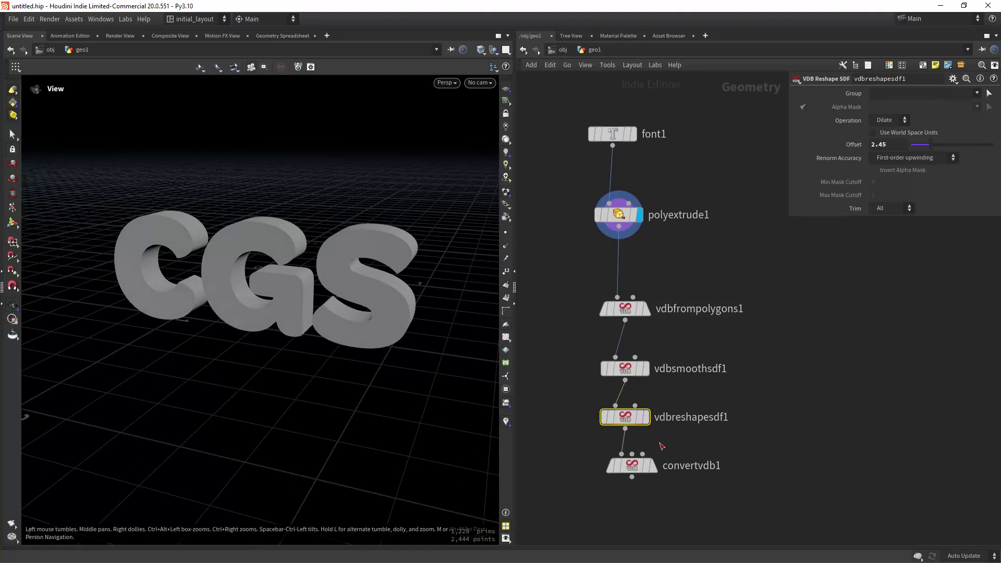
pyautogui.click(653, 466)
pyautogui.moveTo(402, 339); pyautogui.dragTo(325, 323)
pyautogui.moveTo(324, 324); pyautogui.dragTo(395, 298, button='right')
# Step: Examine the converted letters' polygon layout up close with the wireframe overlay, and return to plain shading
pyautogui.hotkey('shift', 'w')
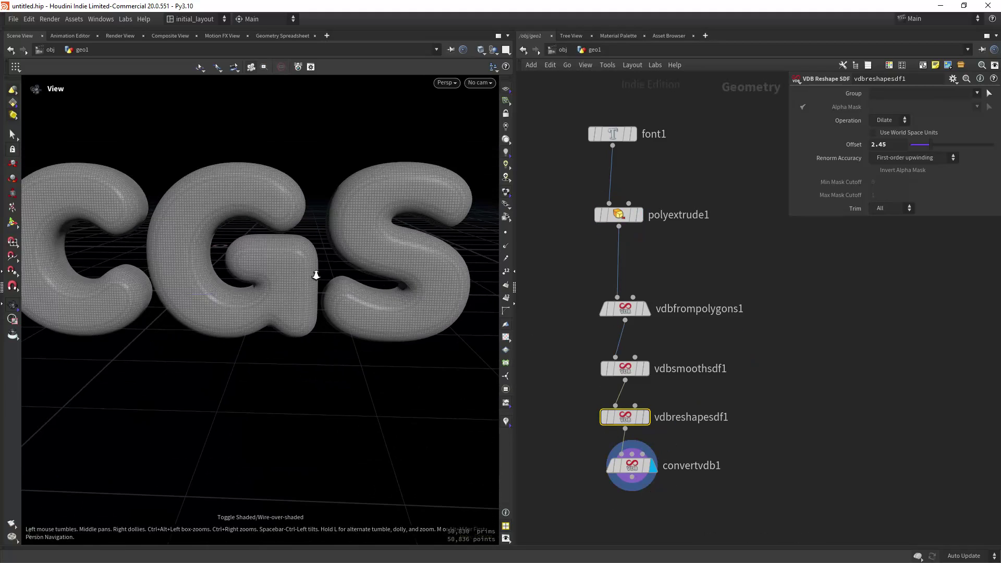
pyautogui.moveTo(315, 275); pyautogui.dragTo(460, 250, button='right')
pyautogui.moveTo(461, 249); pyautogui.dragTo(297, 355, button='middle')
pyautogui.moveTo(297, 355)
pyautogui.mouseDown(button='right')
pyautogui.moveTo(387, 249)
pyautogui.moveTo(422, 243)
pyautogui.mouseUp(button='right')
pyautogui.moveTo(422, 244); pyautogui.dragTo(404, 279, button='middle')
pyautogui.hotkey('shift', 'w')
pyautogui.moveTo(404, 279)
pyautogui.mouseDown(button='right')
pyautogui.moveTo(367, 279)
pyautogui.moveTo(350, 318)
pyautogui.mouseUp(button='right')
pyautogui.moveTo(350, 319); pyautogui.dragTo(364, 291)
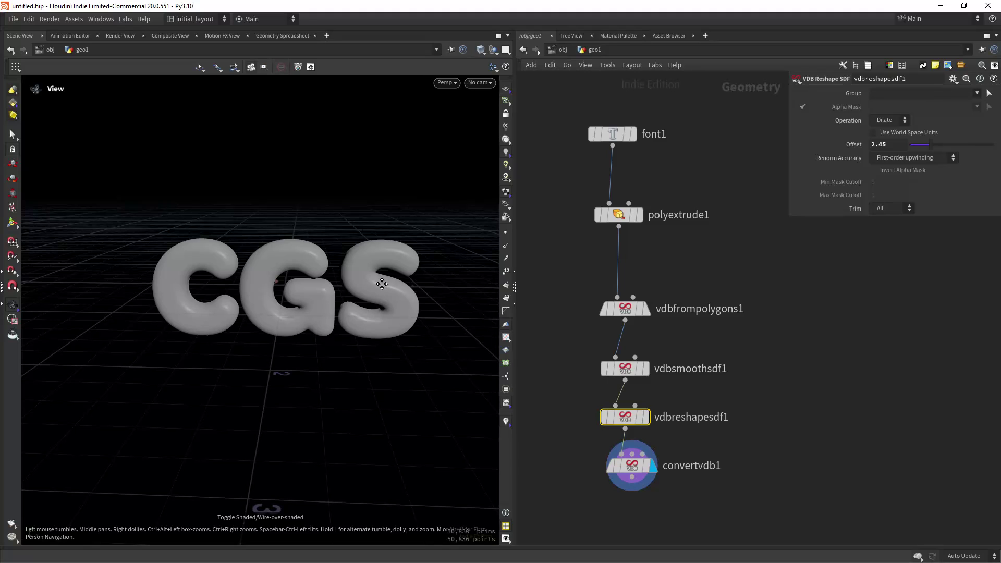
# Step: Save the scene as cgs_demo in the Demos project folder and check the letters with the wireframe toggled
pyautogui.hotkey('ctrl', 's')
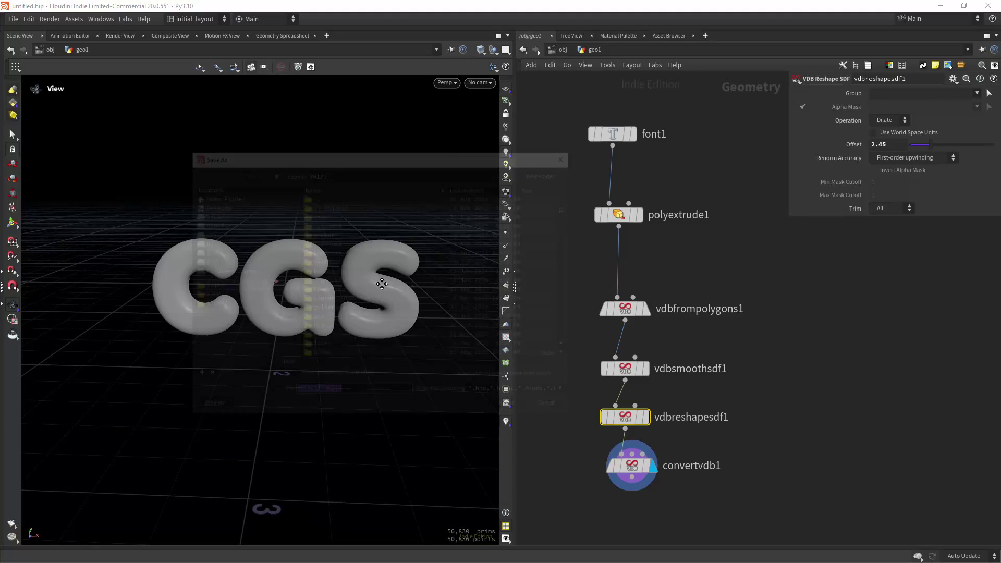
pyautogui.press('Return')
pyautogui.moveTo(333, 313)
pyautogui.mouseDown(button='right')
pyautogui.moveTo(384, 291)
pyautogui.moveTo(348, 275)
pyautogui.moveTo(357, 276)
pyautogui.mouseUp(button='right')
pyautogui.hotkey('shift', 'w')
pyautogui.hotkey('shift', 'w')
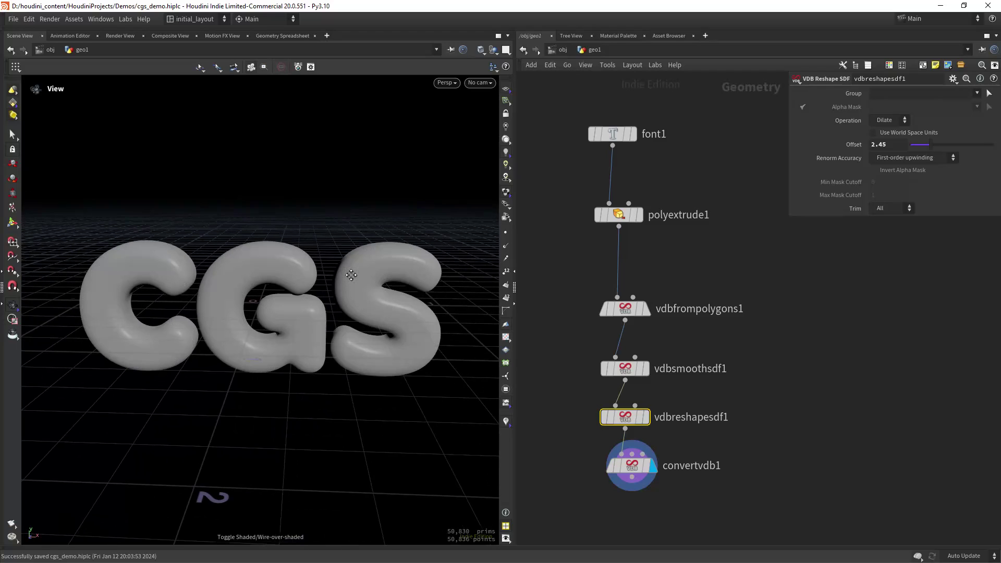
pyautogui.moveTo(293, 282)
pyautogui.mouseDown(button='right')
pyautogui.moveTo(340, 275)
pyautogui.moveTo(331, 292)
pyautogui.mouseUp(button='right')
pyautogui.moveTo(331, 293); pyautogui.dragTo(329, 286, button='middle')
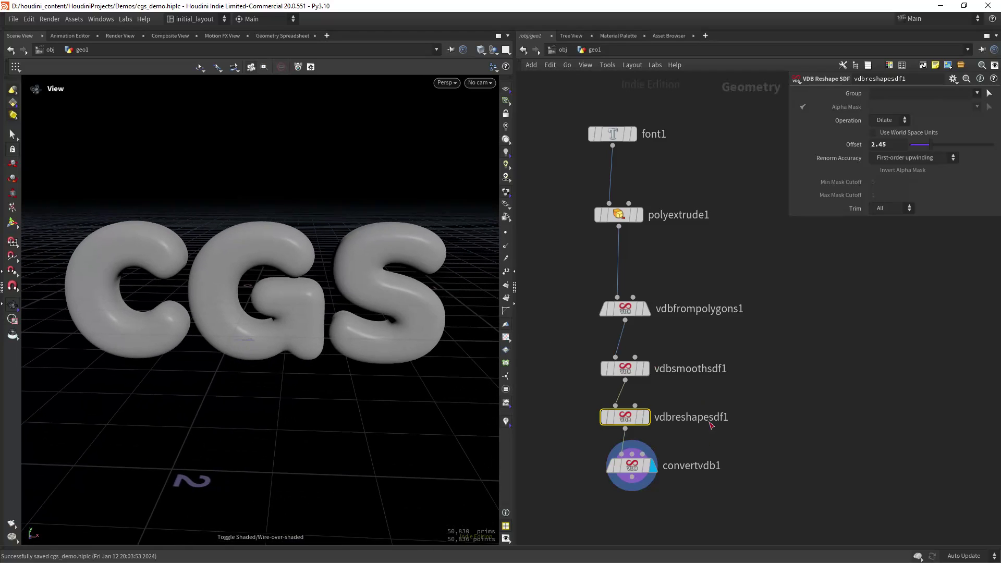
# Step: Add a Remesh node below Convert VDB, wire the Convert VDB output into it and display its result
pyautogui.moveTo(639, 541); pyautogui.dragTo(644, 403, button='middle')
pyautogui.click(645, 409)
pyautogui.press('Tab')
pyautogui.write('reme')
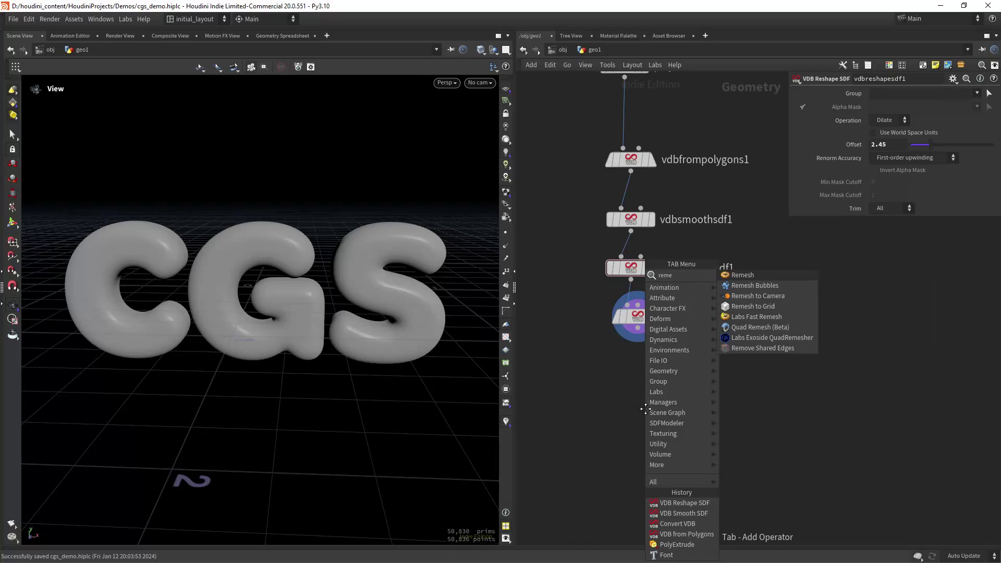
pyautogui.press('Return')
pyautogui.click(646, 409)
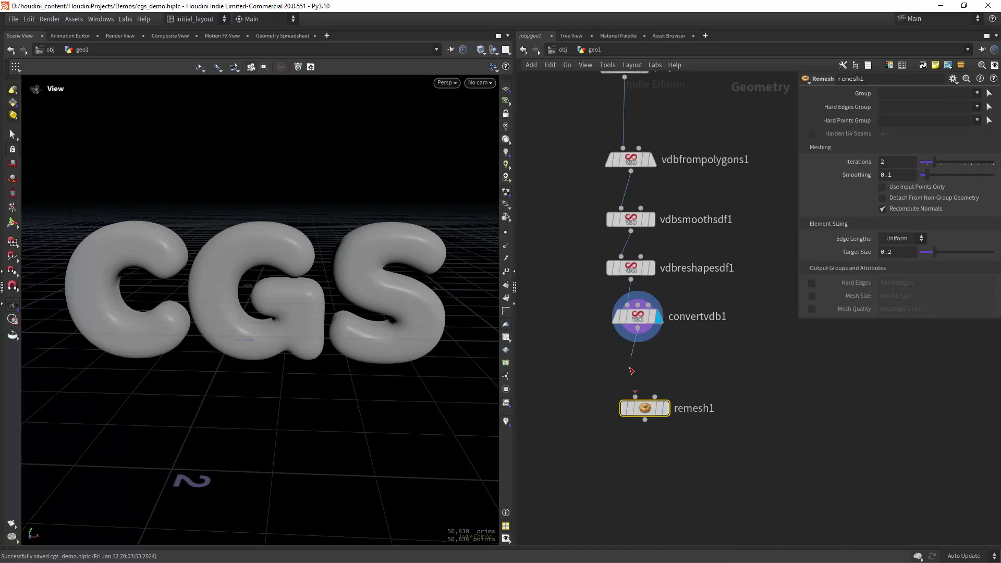
pyautogui.moveTo(632, 371); pyautogui.dragTo(635, 397)
pyautogui.click(666, 409)
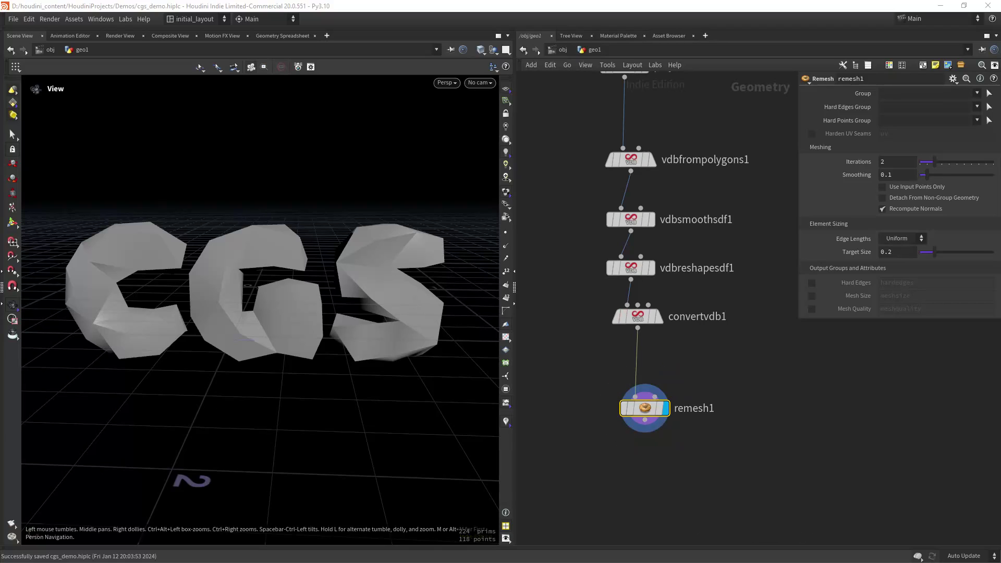
# Step: Set the Remesh node's target size to 0.0075
pyautogui.doubleClick(890, 252)
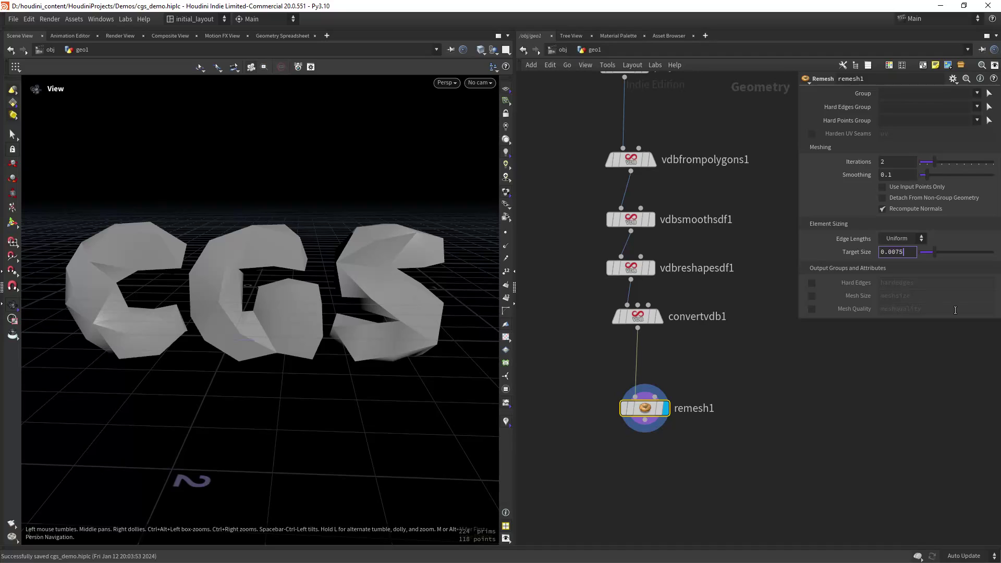
pyautogui.write('0075')
pyautogui.press('Return')
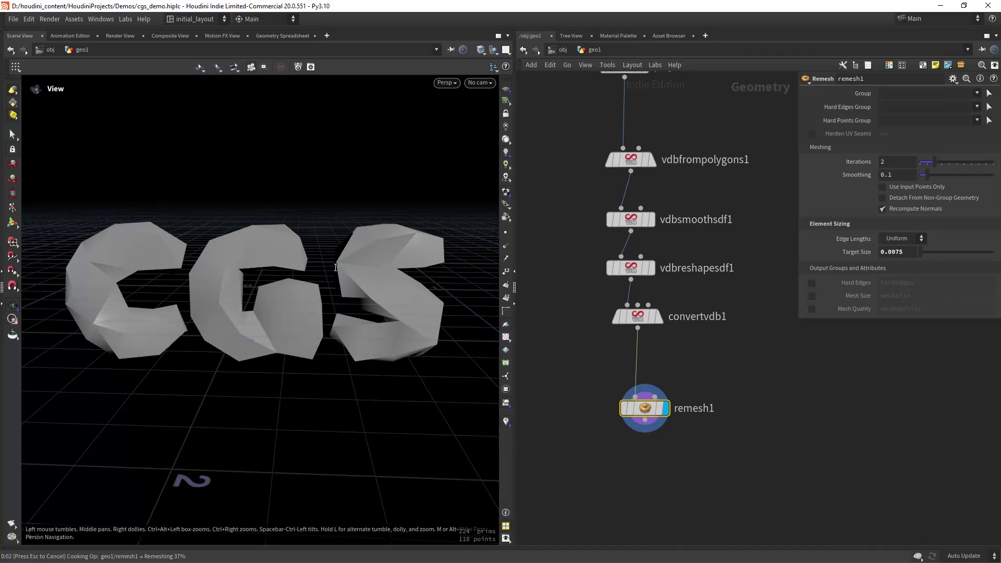
pyautogui.hotkey('ctrl', 's')
# Step: Examine the density and smoothness of the remeshed letters with and without the wireframe overlay
pyautogui.moveTo(286, 296); pyautogui.dragTo(342, 265, button='right')
pyautogui.hotkey('shift', 'w')
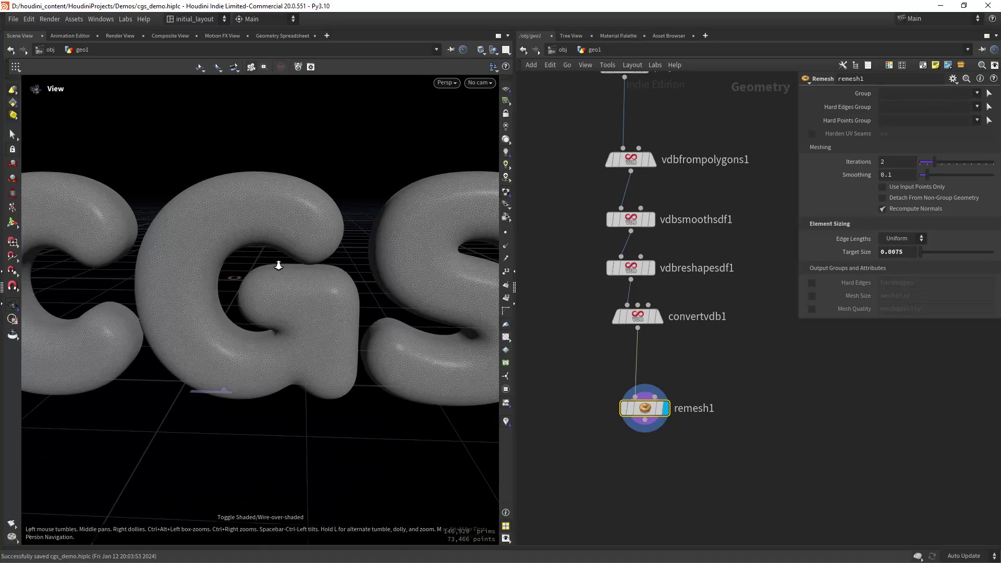
pyautogui.moveTo(277, 264); pyautogui.dragTo(339, 228, button='right')
pyautogui.moveTo(339, 229); pyautogui.dragTo(313, 293, button='middle')
pyautogui.moveTo(313, 292); pyautogui.dragTo(198, 334, button='right')
pyautogui.moveTo(298, 309); pyautogui.dragTo(245, 316, button='middle')
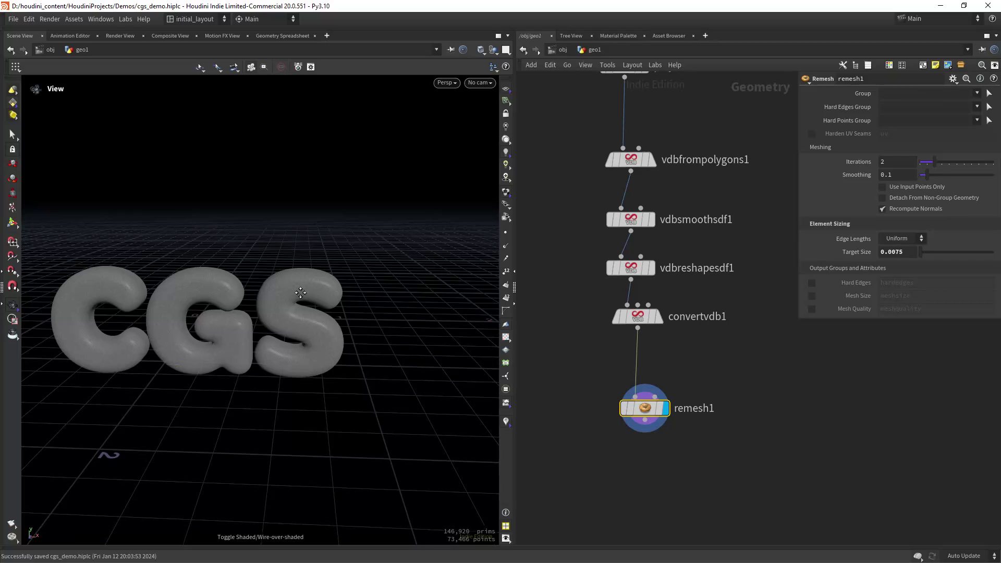
pyautogui.moveTo(282, 336); pyautogui.dragTo(331, 309, button='middle')
pyautogui.moveTo(293, 308); pyautogui.dragTo(325, 282, button='right')
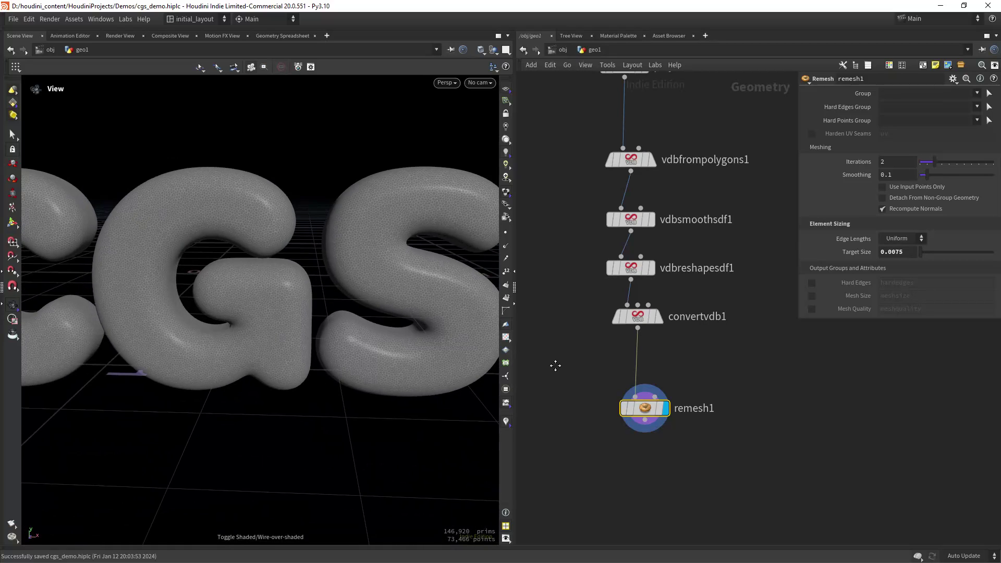
# Step: Select the whole node chain from Font to Remesh and arrange it with automatic layout
pyautogui.press('h')
pyautogui.moveTo(704, 458); pyautogui.dragTo(588, 133)
pyautogui.press('l')
pyautogui.scroll(3, 652, 393)
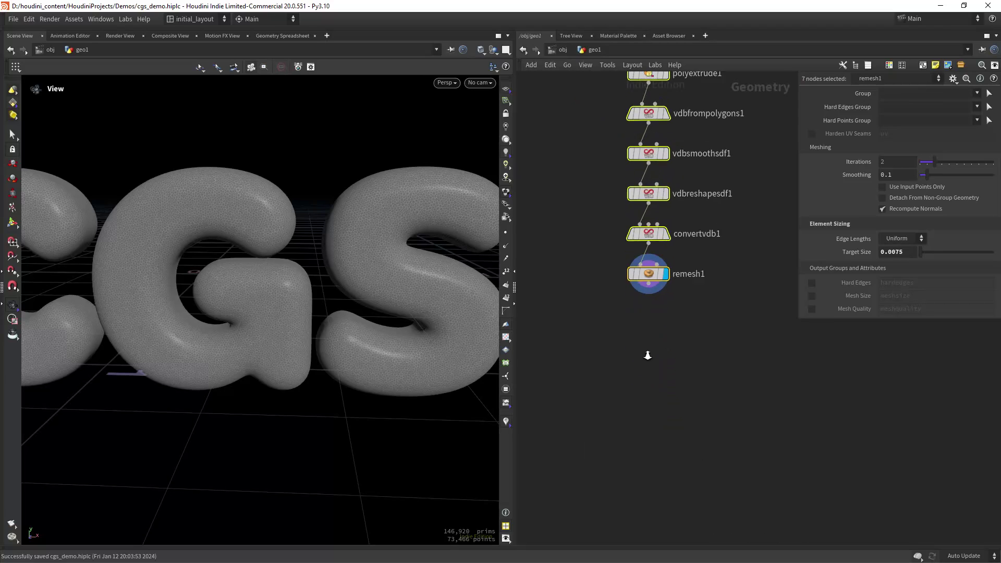
# Step: Add a Vellum Configure Balloon setup with its cloth and pressure constraint nodes below the Remesh node
pyautogui.click(664, 364)
pyautogui.press('Tab')
pyautogui.write('ll')
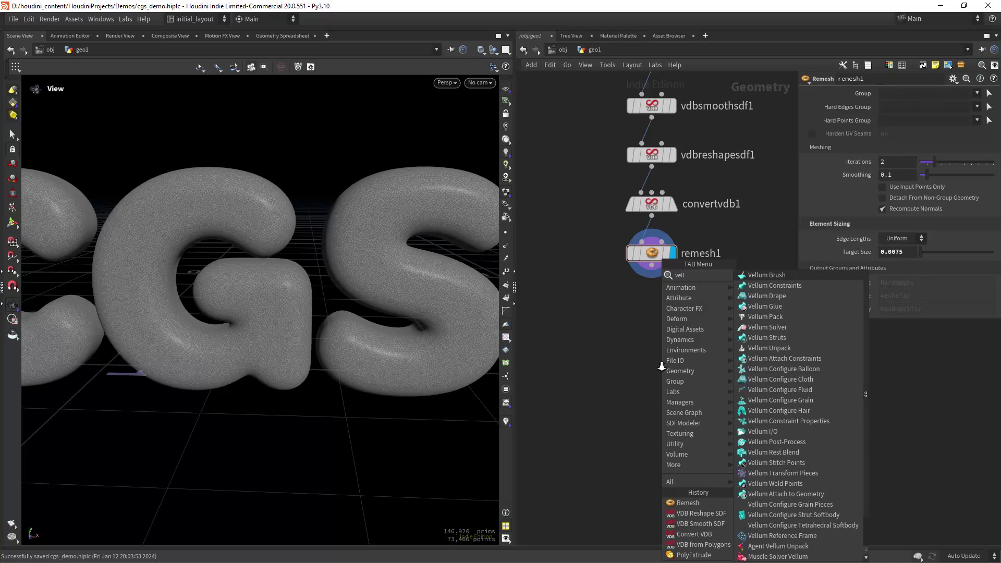
pyautogui.write('cob')
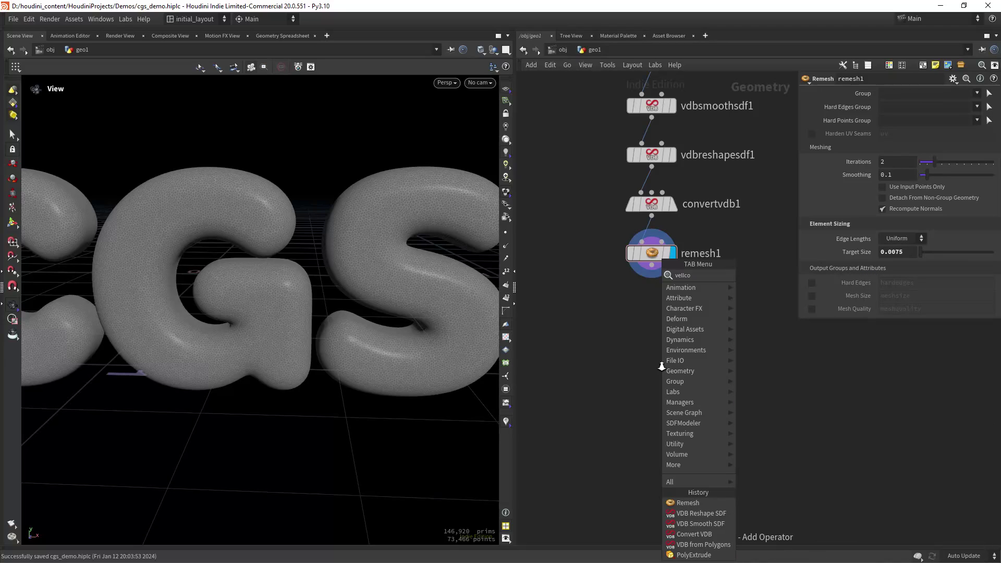
pyautogui.press('Return')
pyautogui.click(662, 367)
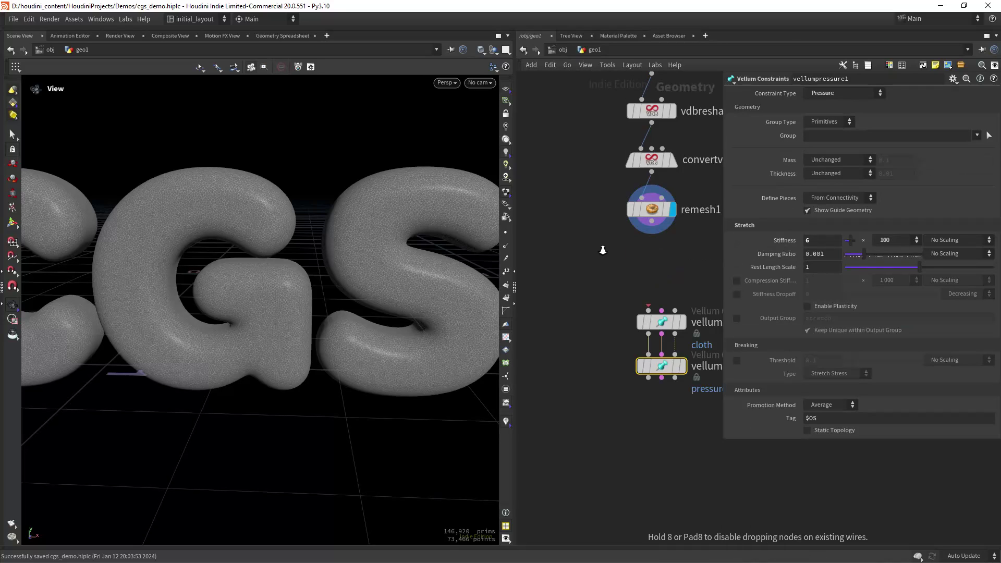
# Step: Wire the Remesh output into the geometry input of the Vellum cloth constraint node
pyautogui.click(599, 319)
pyautogui.moveTo(612, 267)
pyautogui.mouseDown(button='middle')
pyautogui.moveTo(634, 249)
pyautogui.moveTo(615, 231)
pyautogui.moveTo(603, 268)
pyautogui.mouseUp(button='middle')
pyautogui.click(612, 344)
pyautogui.click(604, 268)
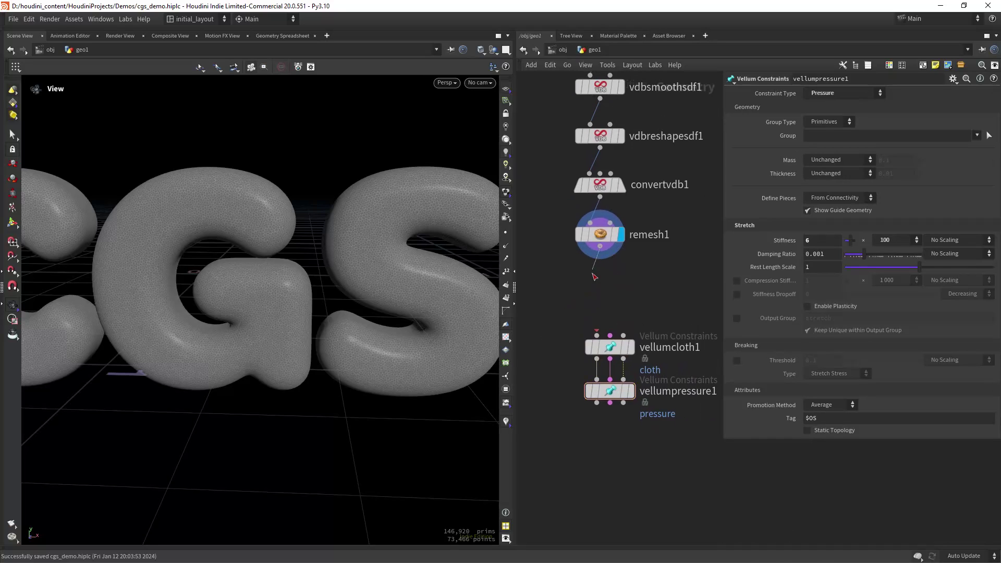
pyautogui.moveTo(593, 274); pyautogui.dragTo(596, 336)
pyautogui.moveTo(636, 308); pyautogui.dragTo(646, 267, button='middle')
pyautogui.moveTo(638, 266); pyautogui.dragTo(650, 302, button='right')
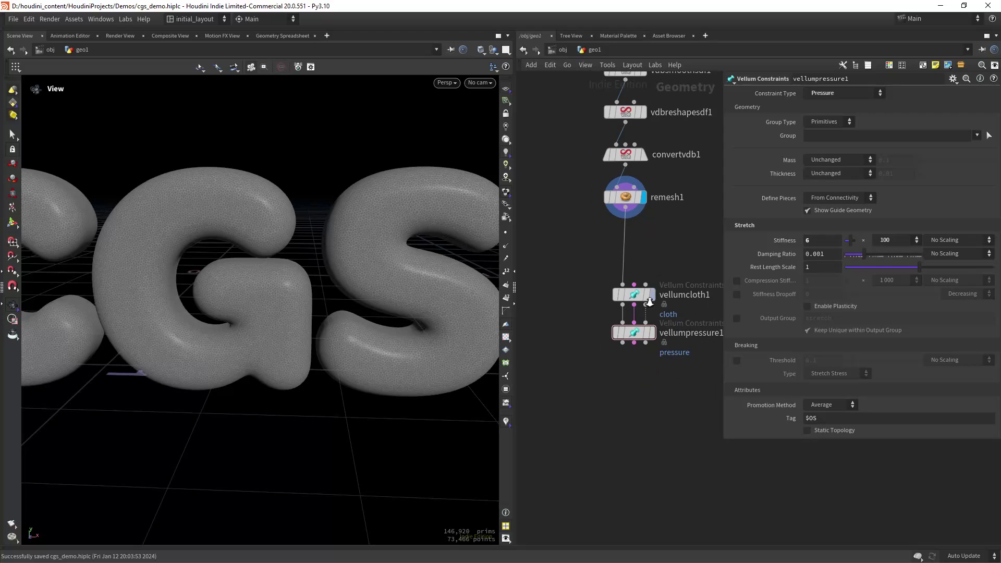
pyautogui.scroll(-3, 619, 358)
pyautogui.scroll(-5, 342, 351)
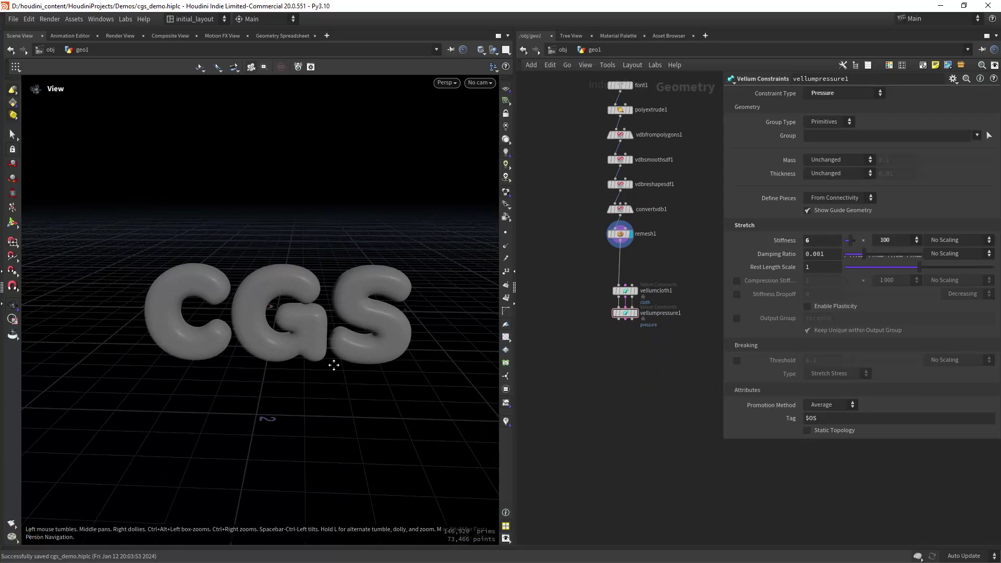
pyautogui.scroll(4, 334, 365)
# Step: Add a Vellum Solver node under the pressure constraint and connect the constraint's three outputs to the solver's inputs
pyautogui.moveTo(628, 373); pyautogui.dragTo(602, 342, button='middle')
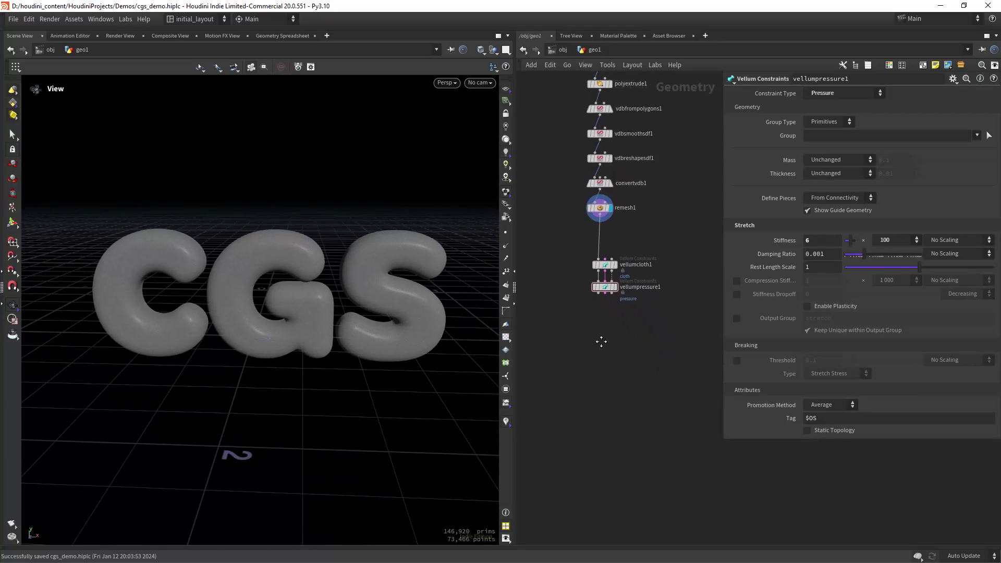
pyautogui.scroll(2, 602, 342)
pyautogui.press('Tab')
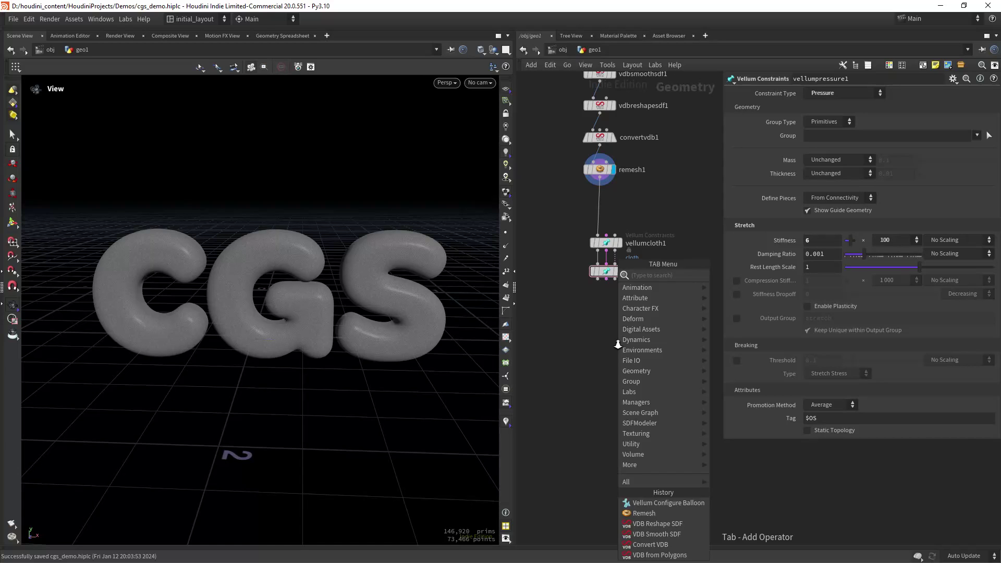
pyautogui.write('vellum solver')
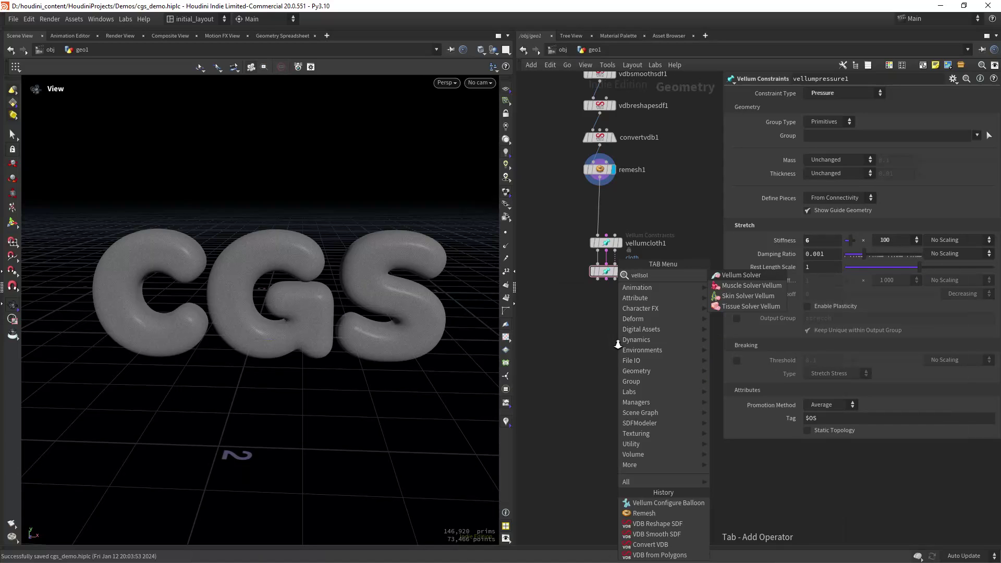
pyautogui.press('Return')
pyautogui.click(618, 345)
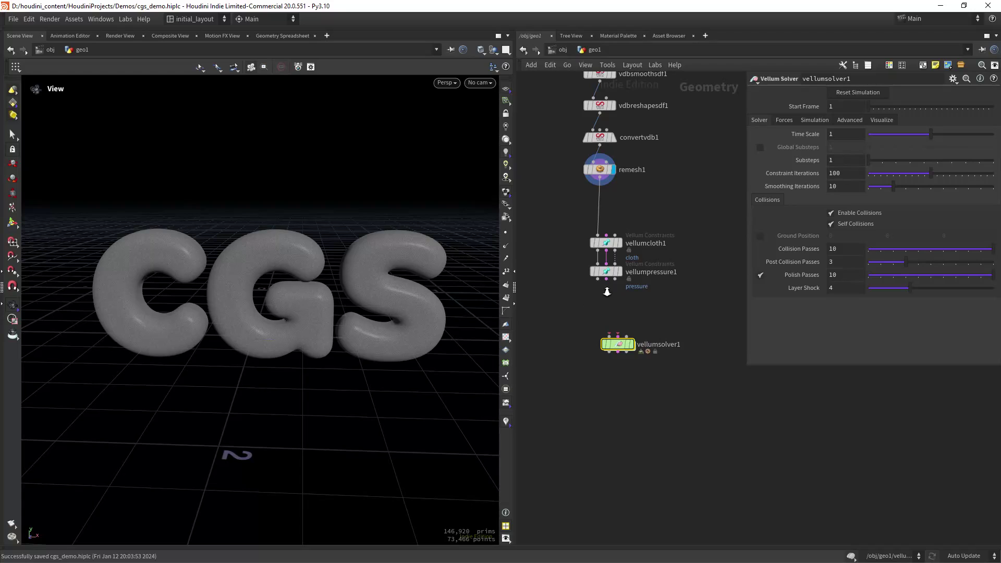
pyautogui.moveTo(611, 284); pyautogui.dragTo(617, 328)
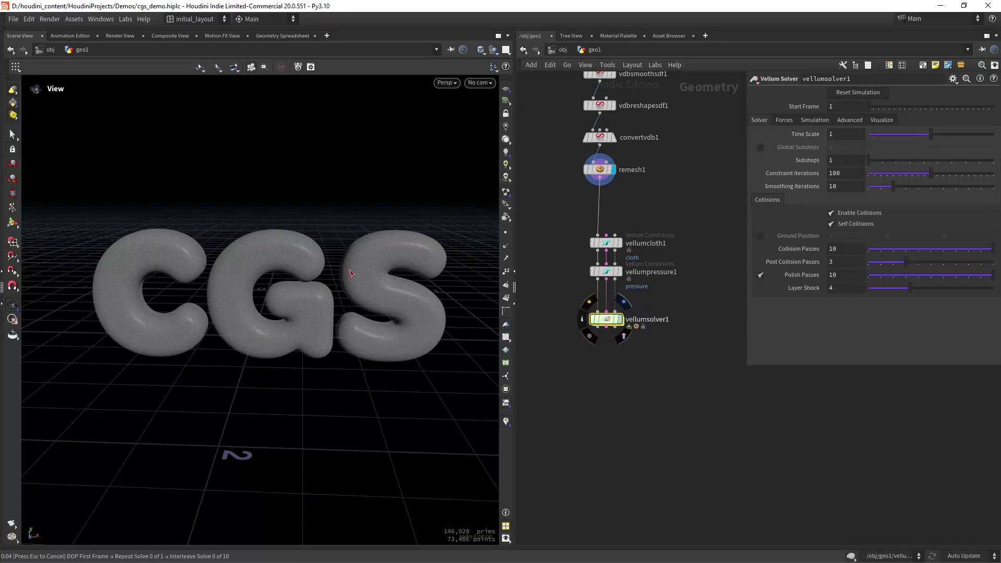
# Step: Save the scene and play the initial Vellum simulation briefly, returning to the first frame
pyautogui.hotkey('ctrl', 's')
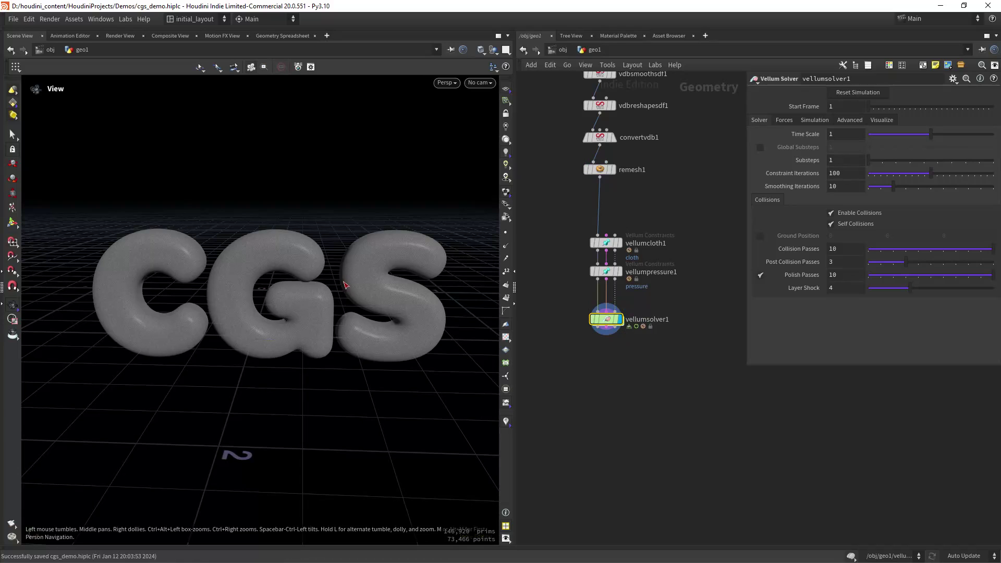
pyautogui.scroll(3, 293, 306)
pyautogui.click(233, 547)
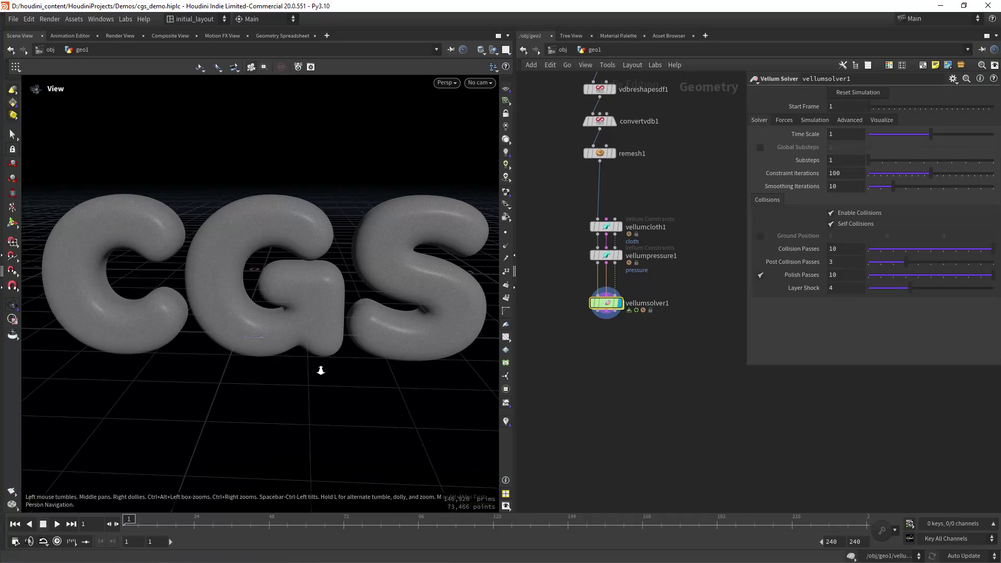
pyautogui.scroll(-2, 323, 364)
pyautogui.moveTo(323, 364); pyautogui.dragTo(318, 371, button='middle')
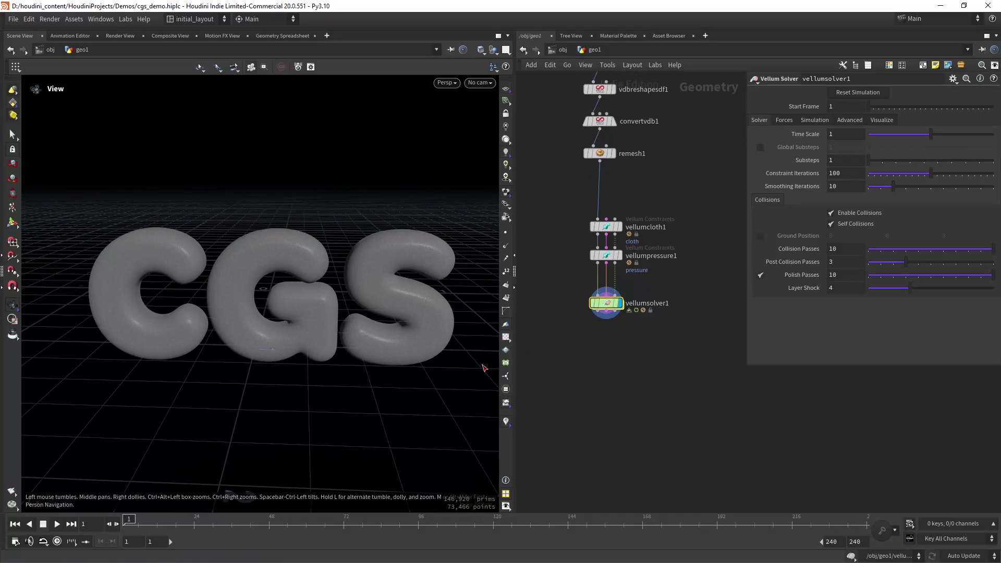
pyautogui.click(58, 525)
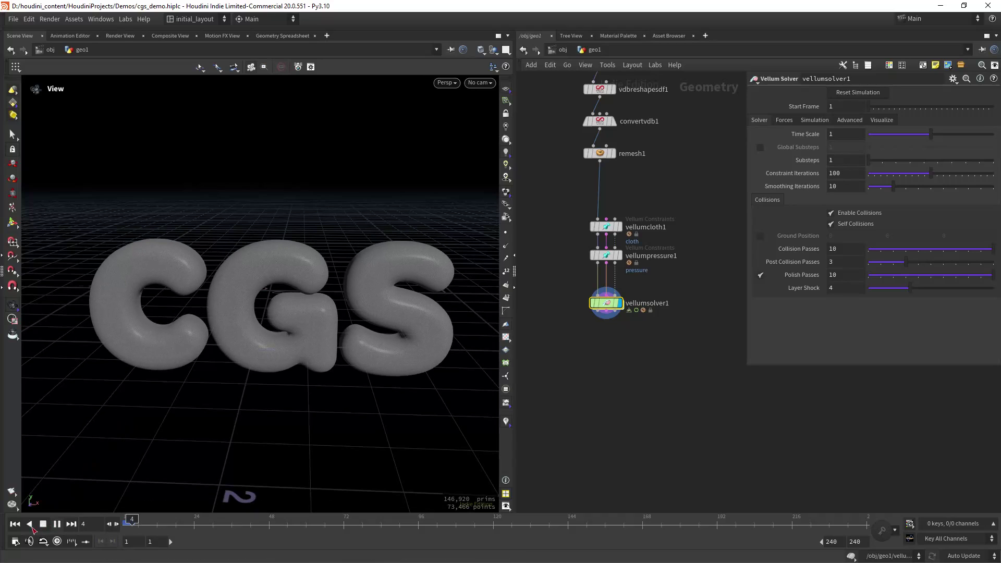
pyautogui.click(15, 524)
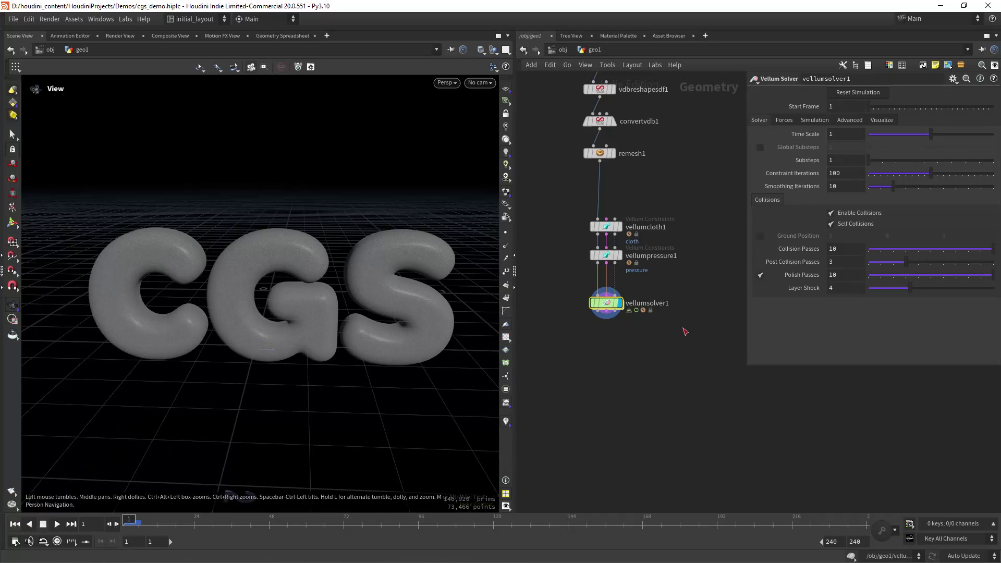
# Step: Set the Vellum Solver's Y gravity to 0
pyautogui.click(815, 120)
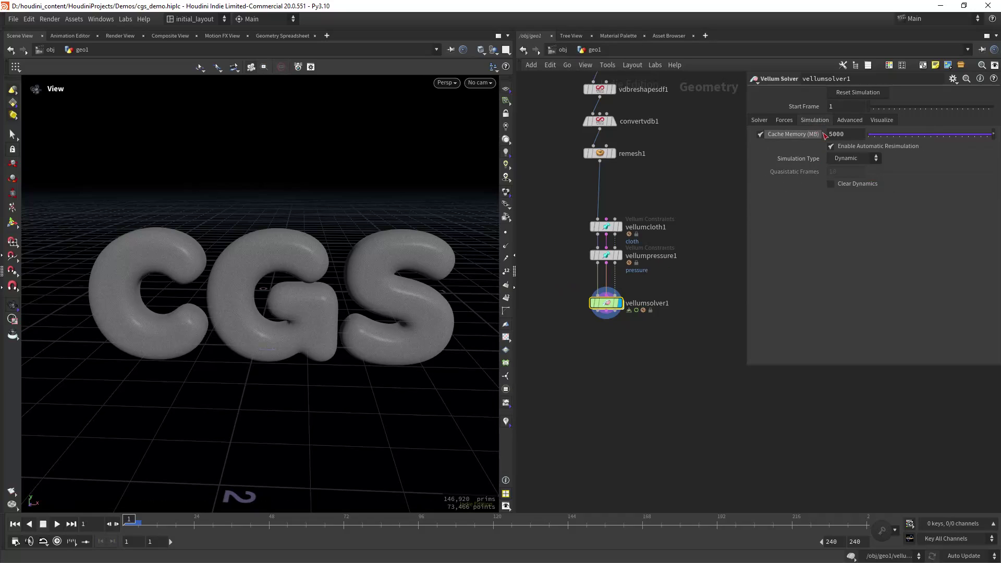
pyautogui.click(785, 120)
pyautogui.click(920, 135)
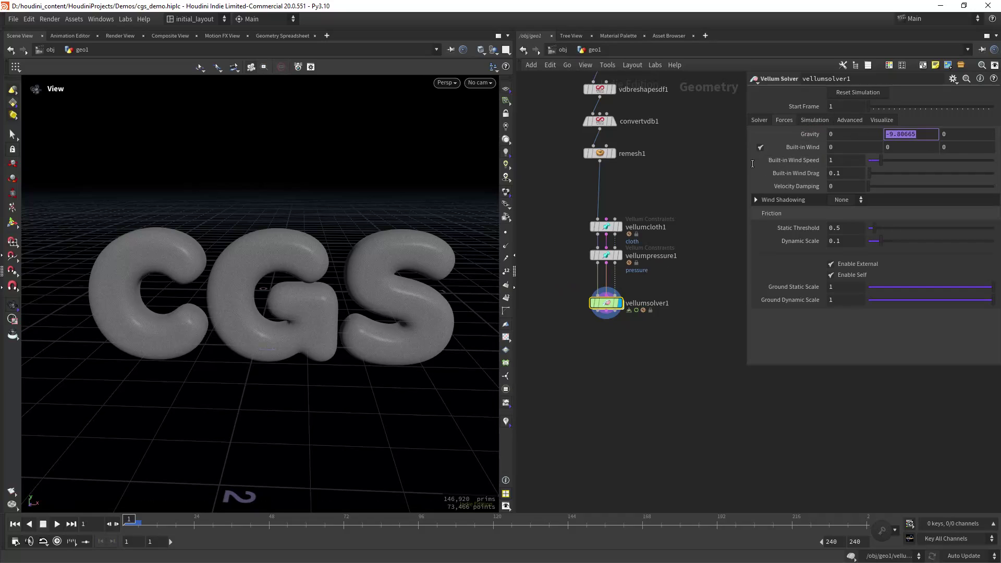
pyautogui.write('0')
pyautogui.press('Return')
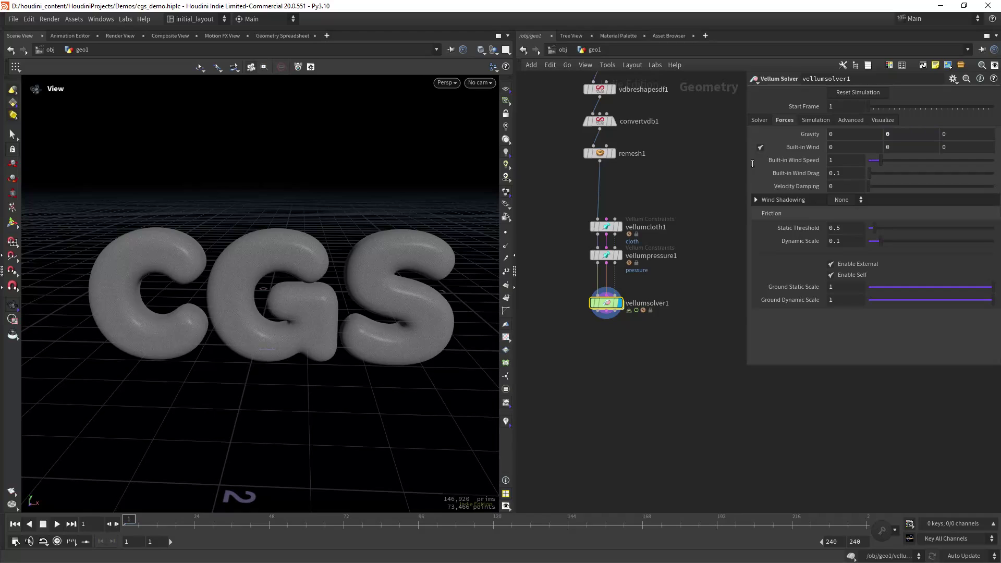
# Step: Set the Vellum cloth constraint's stretch Rest Length Scale to 1.18 and test the simulation, returning to the first frame
pyautogui.scroll(5, 573, 347)
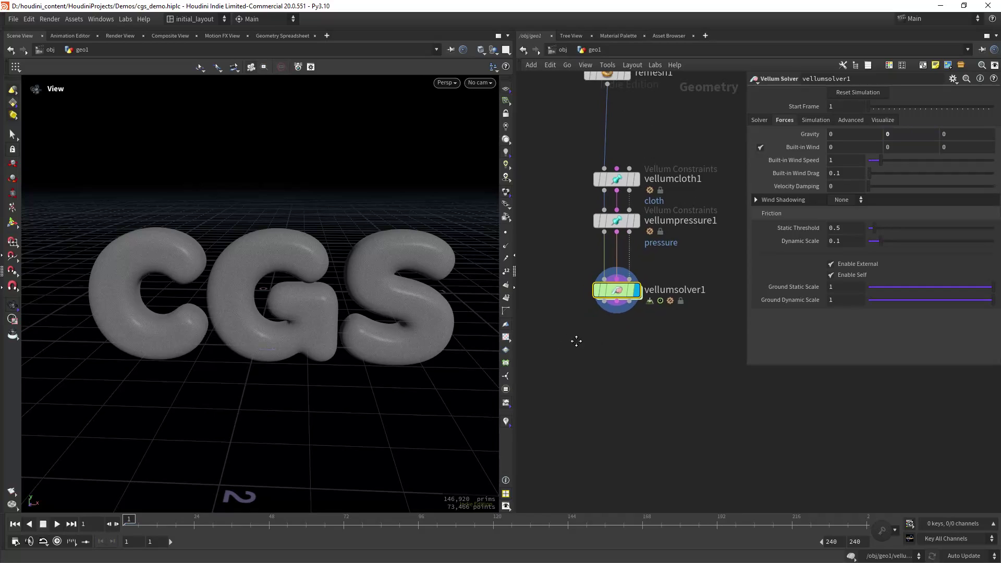
pyautogui.moveTo(539, 231); pyautogui.dragTo(675, 283)
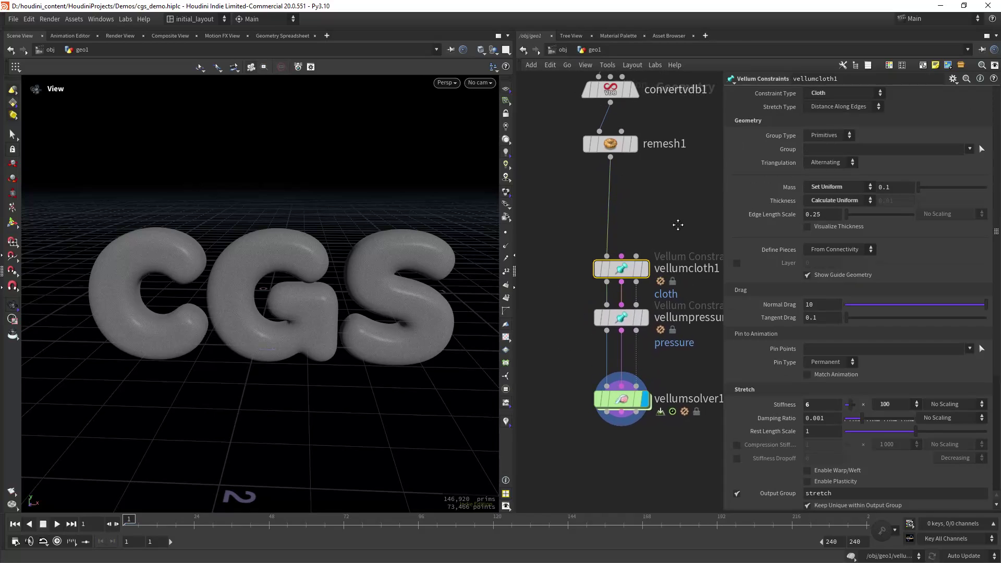
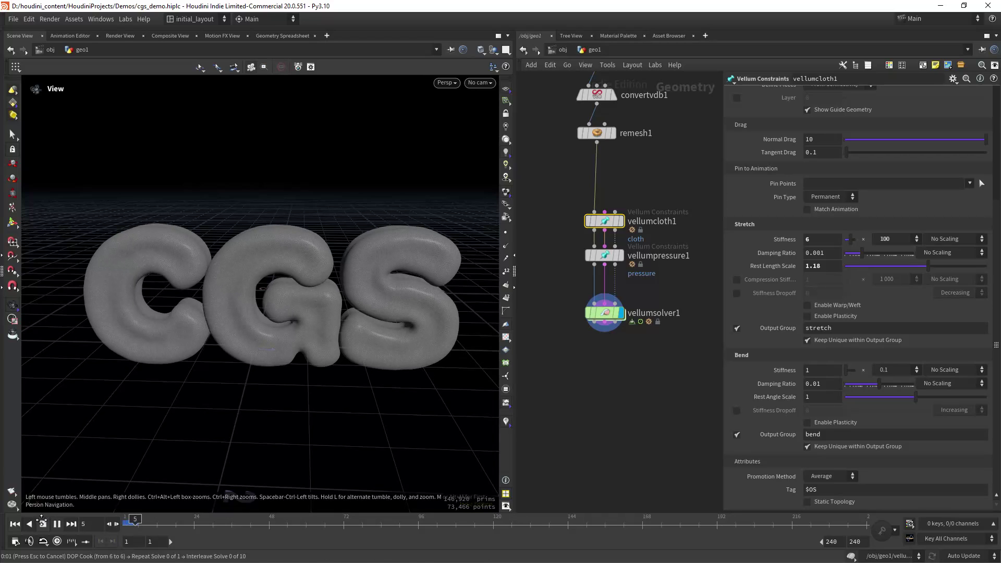
pyautogui.click(43, 524)
pyautogui.click(15, 524)
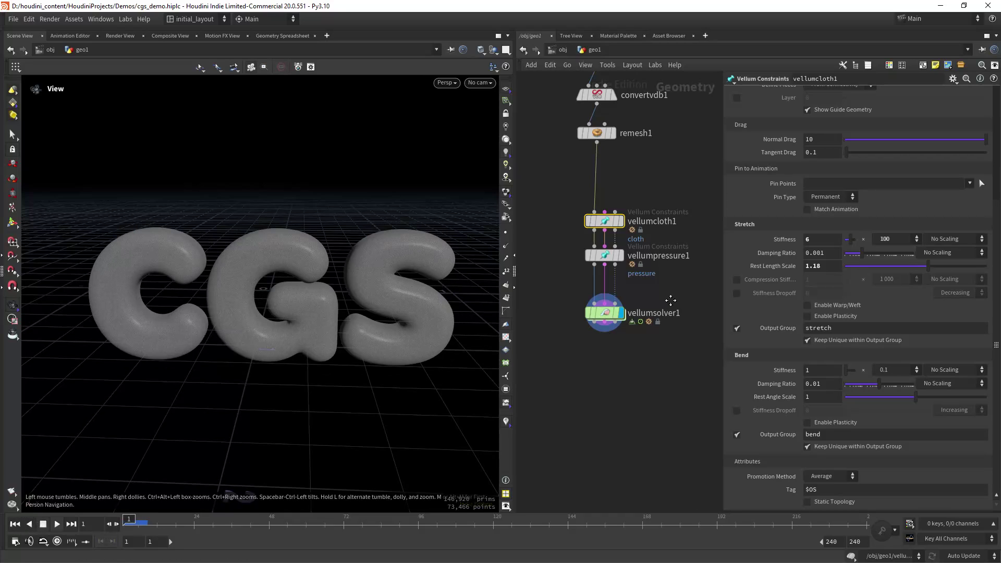
# Step: Set the stretch stiffness multiplier of the Vellum cloth constraint to 10 000
pyautogui.moveTo(648, 405); pyautogui.dragTo(647, 380, button='middle')
pyautogui.moveTo(631, 376); pyautogui.dragTo(628, 375, button='right')
pyautogui.moveTo(633, 368); pyautogui.dragTo(631, 369, button='middle')
pyautogui.moveTo(630, 369); pyautogui.dragTo(626, 374, button='right')
pyautogui.moveTo(625, 374); pyautogui.dragTo(622, 380, button='middle')
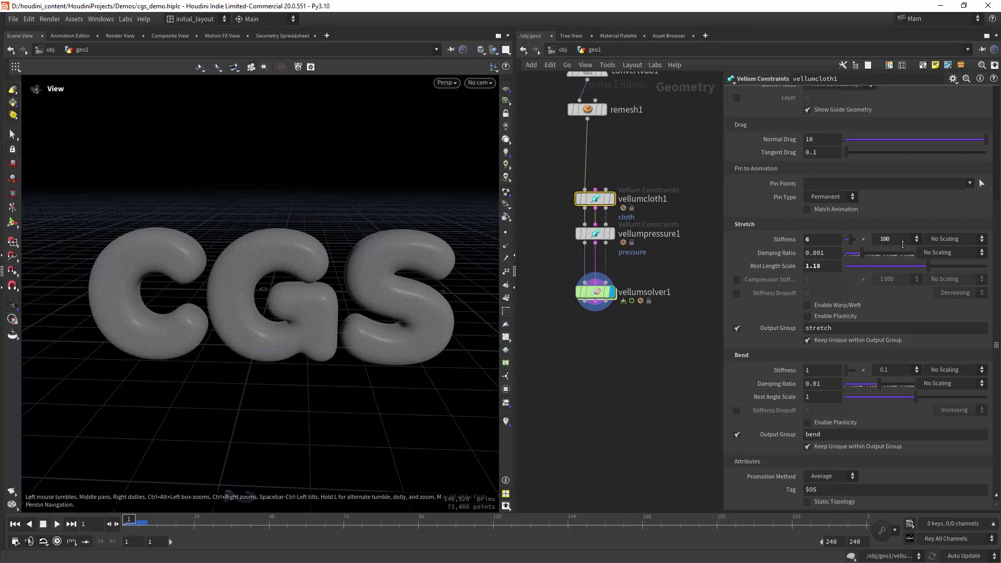
pyautogui.click(897, 240)
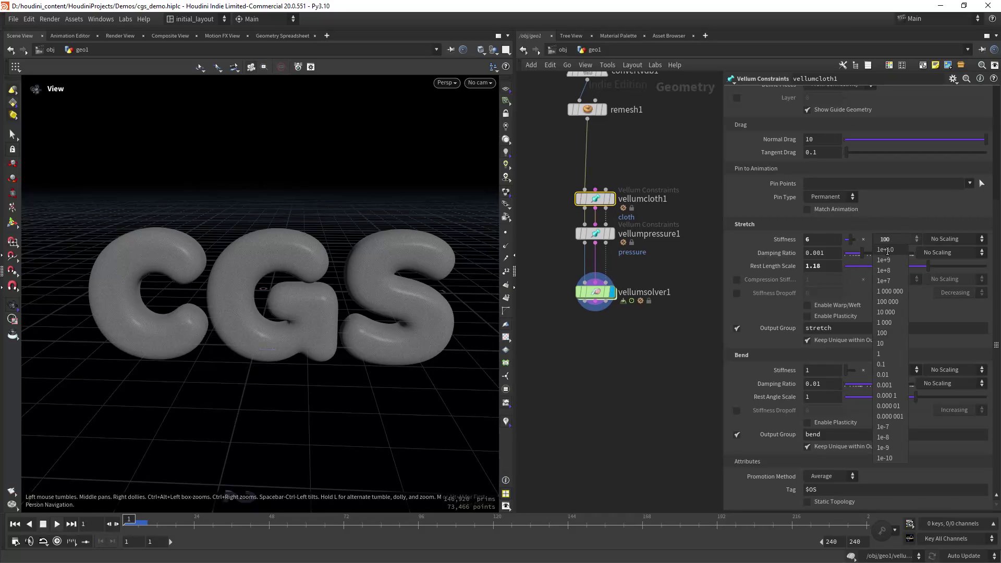
pyautogui.click(887, 312)
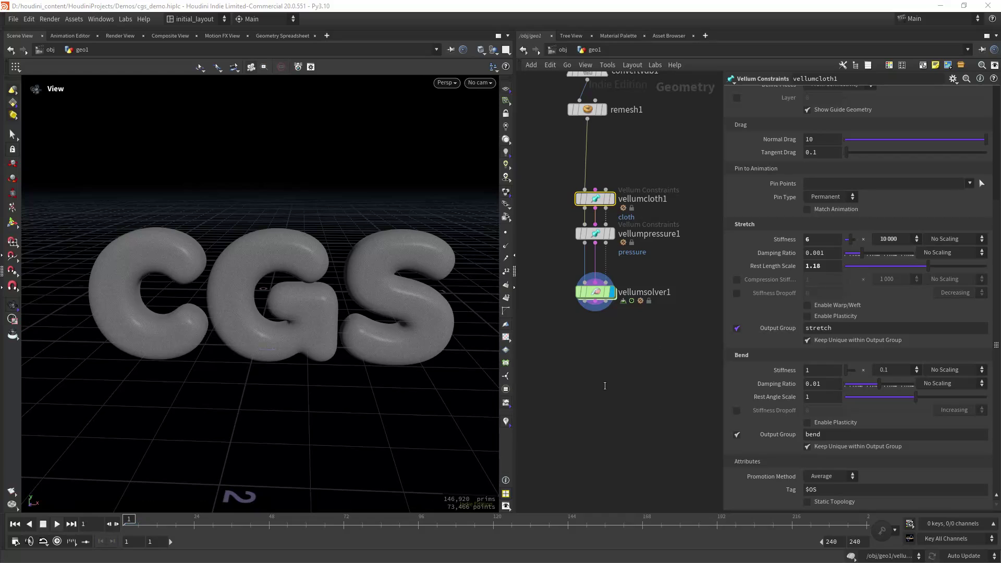
# Step: Set the bend stiffness multiplier of the Vellum cloth constraint to 0.001
pyautogui.moveTo(616, 386); pyautogui.dragTo(626, 374, button='middle')
pyautogui.scroll(1, 617, 355)
pyautogui.moveTo(638, 339); pyautogui.dragTo(625, 357, button='middle')
pyautogui.scroll(-2, 633, 365)
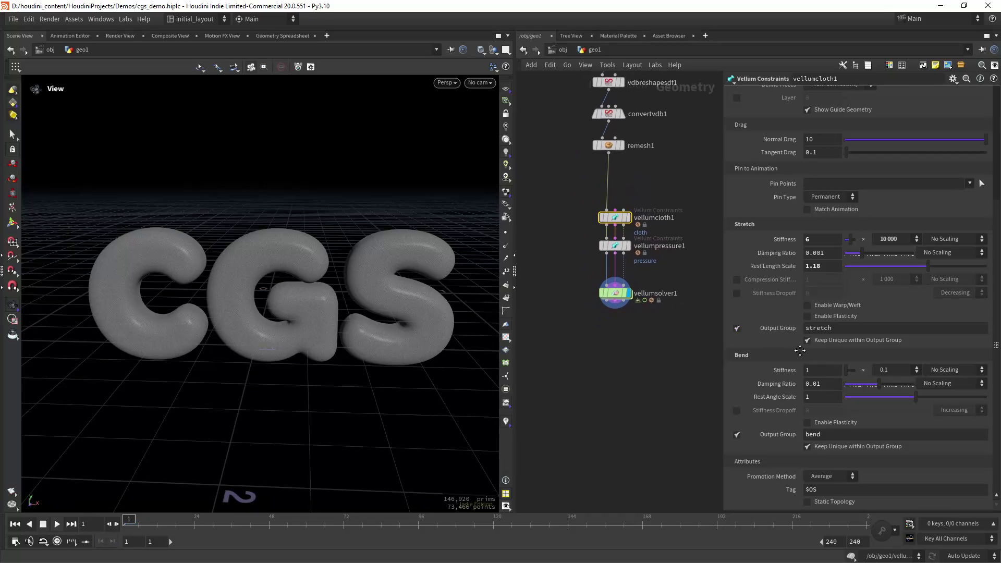
pyautogui.click(894, 372)
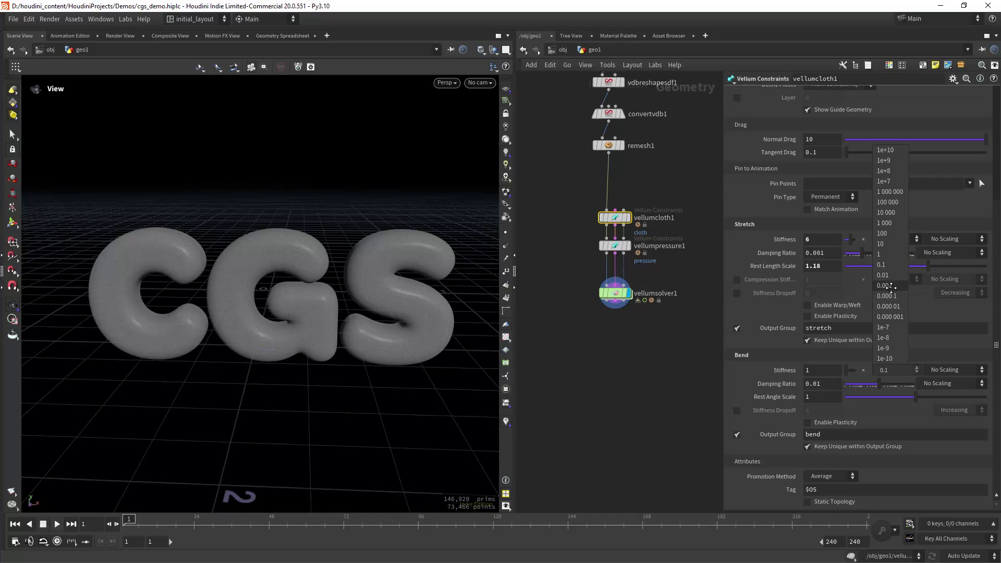
pyautogui.click(888, 286)
# Step: Play the simulation to check the wrinkles with the adjusted cloth stiffness, and return to the first frame
pyautogui.moveTo(631, 434); pyautogui.dragTo(635, 420, button='middle')
pyautogui.press('Right')
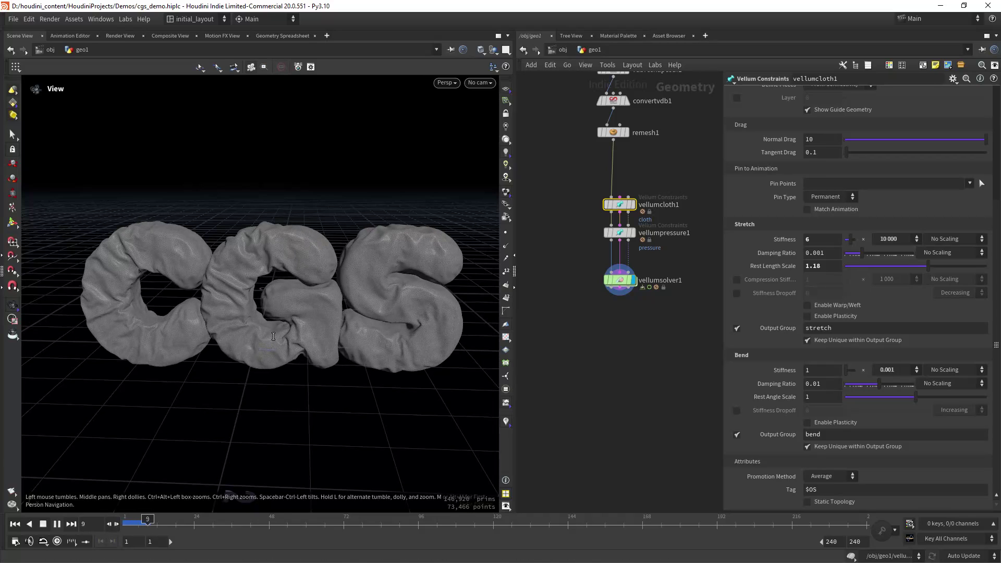
pyautogui.click(43, 524)
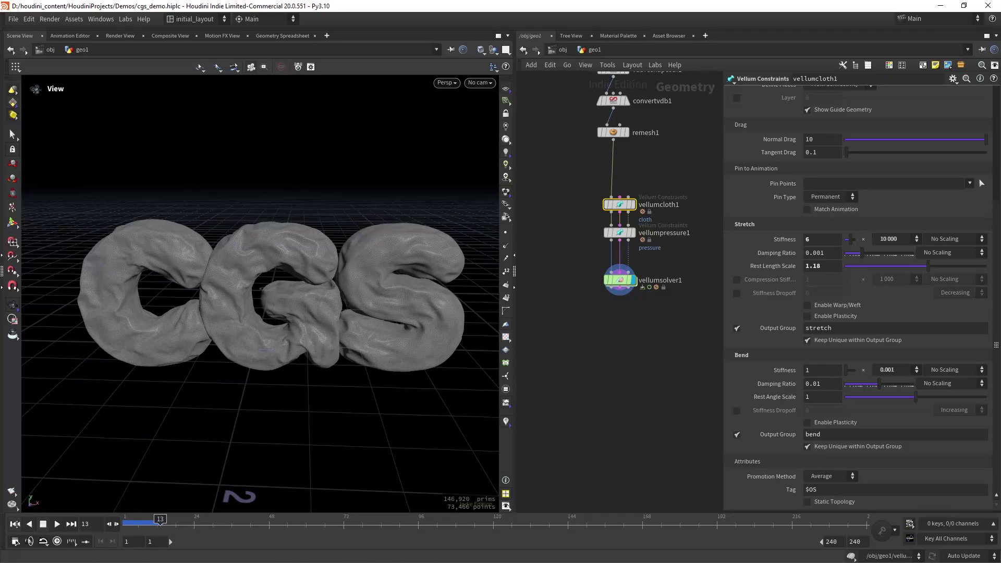
pyautogui.click(15, 524)
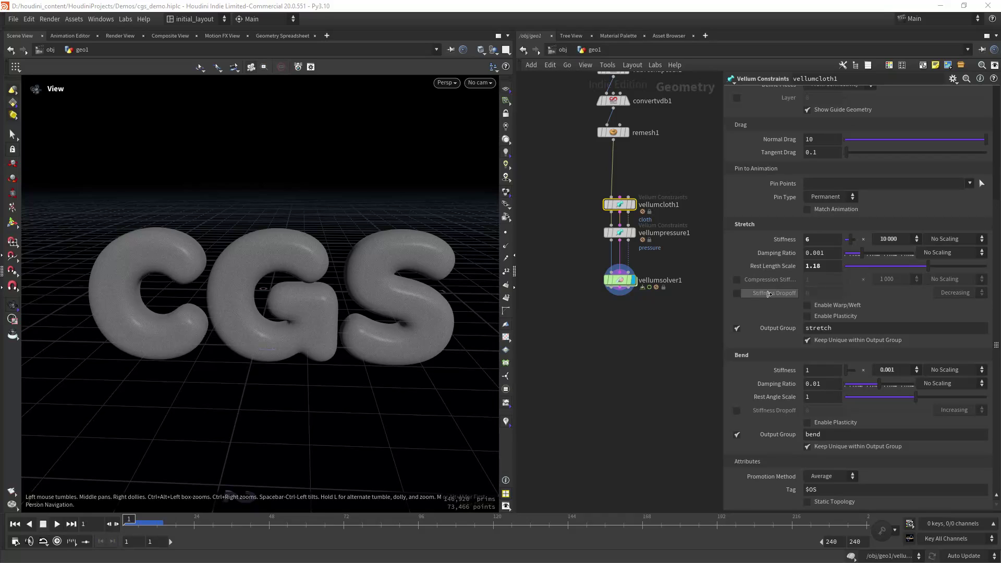
# Step: Set the Vellum pressure constraint's Rest Length Scale to 50
pyautogui.click(622, 233)
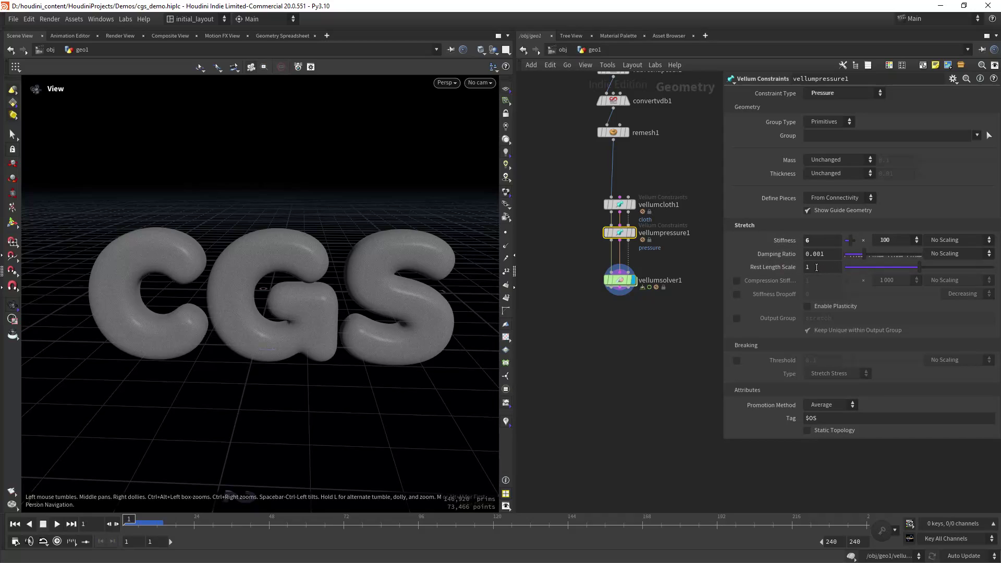
pyautogui.click(815, 269)
pyautogui.press('Return')
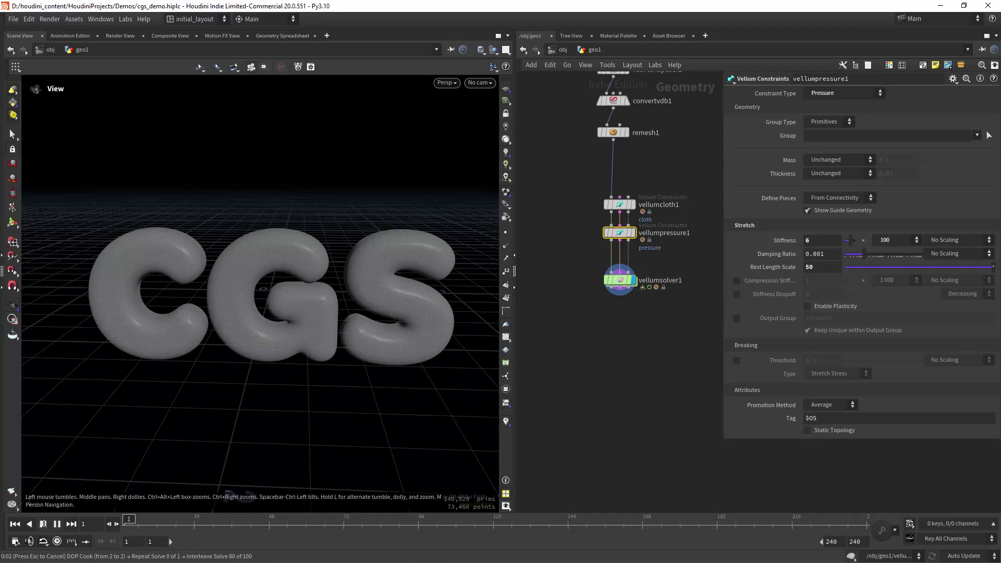
# Step: Simulate the first few frames of the letters inflating under the increased pressure
pyautogui.press('Up')
pyautogui.press('Up')
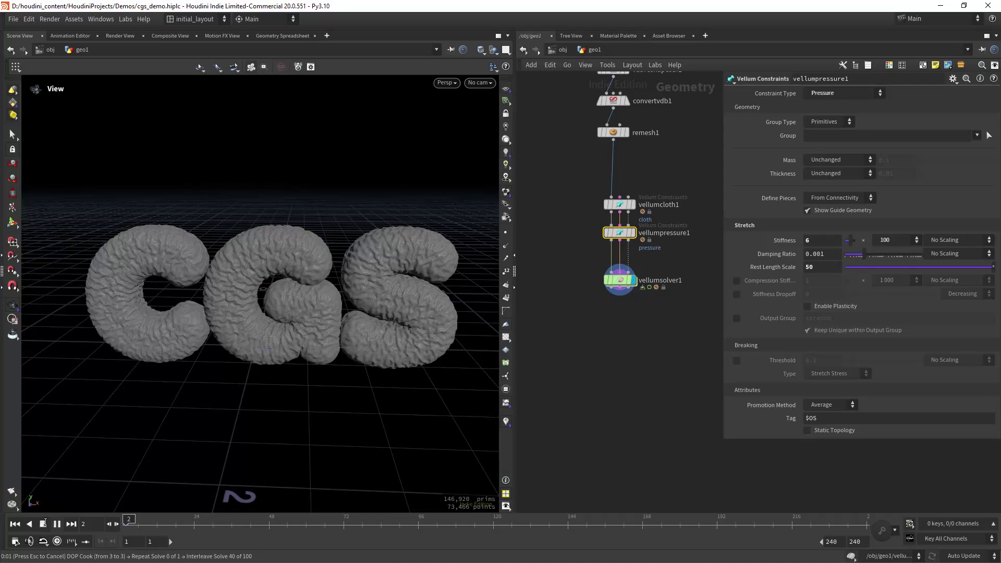
pyautogui.press('Up')
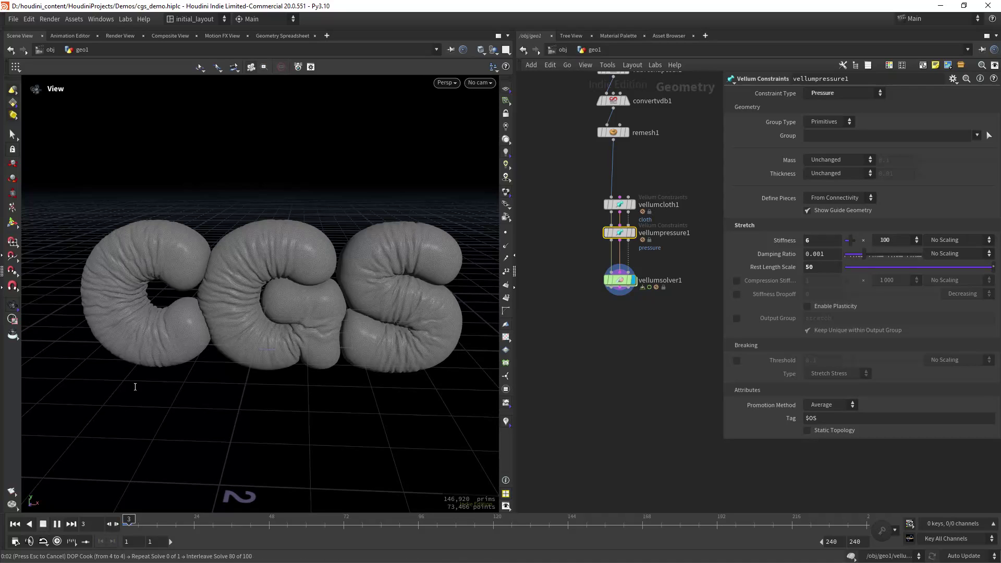
pyautogui.press('Up')
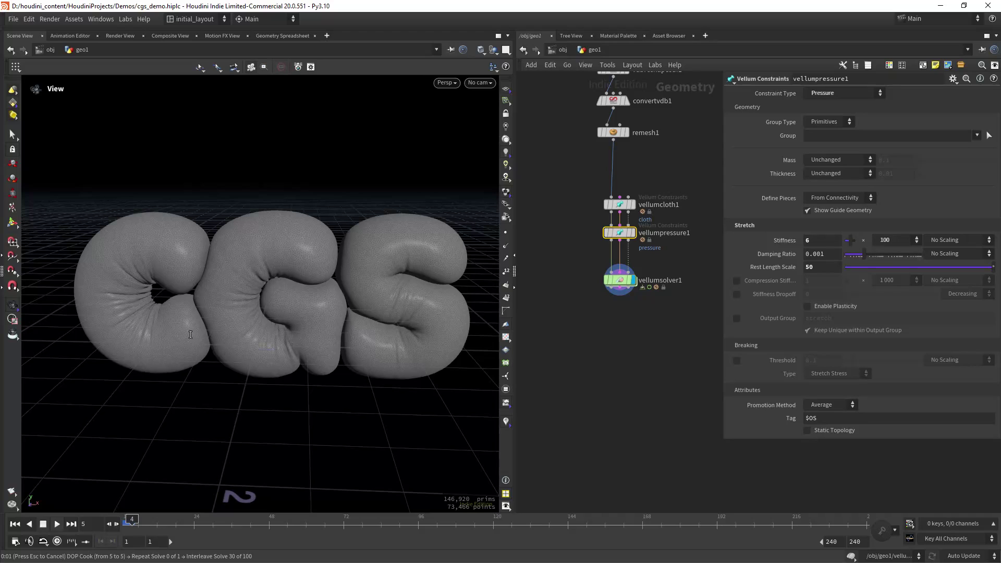
# Step: Compare the inflated letters at frames 3 and 4, keep frame 4 as current, and examine their wrinkles up close
pyautogui.scroll(-3, 212, 333)
pyautogui.moveTo(225, 341); pyautogui.dragTo(229, 336)
pyautogui.moveTo(135, 524); pyautogui.dragTo(130, 524)
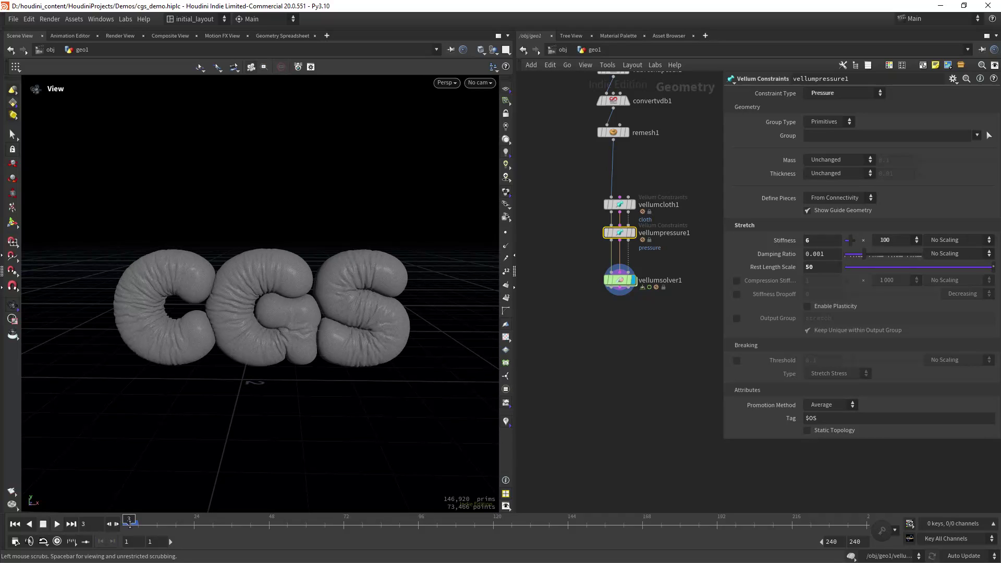
pyautogui.scroll(3, 224, 360)
pyautogui.moveTo(224, 360)
pyautogui.mouseDown()
pyautogui.moveTo(245, 319)
pyautogui.moveTo(220, 356)
pyautogui.mouseUp()
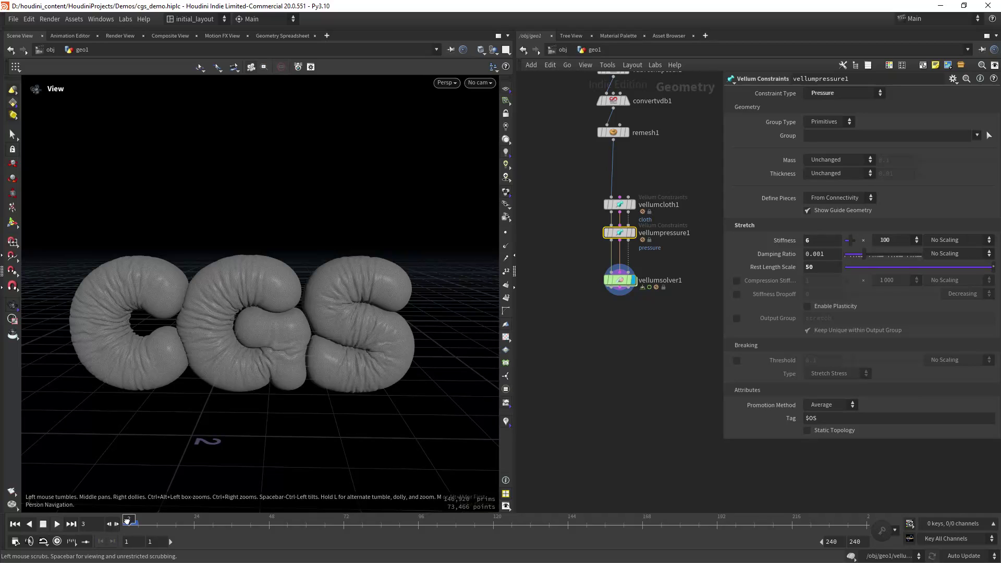
pyautogui.moveTo(128, 523); pyautogui.dragTo(132, 523)
pyautogui.moveTo(260, 364); pyautogui.dragTo(392, 333)
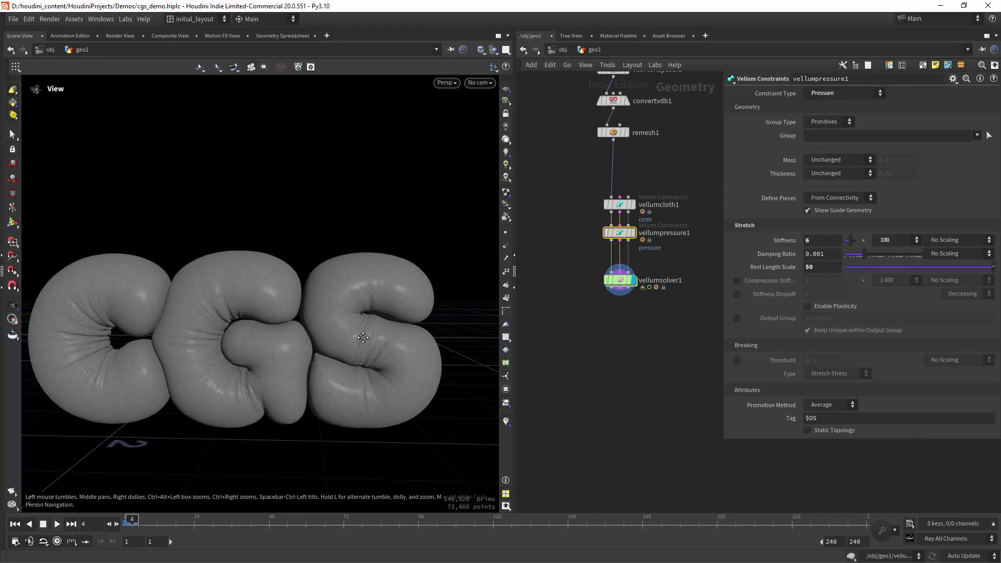
pyautogui.moveTo(332, 360); pyautogui.dragTo(295, 377, button='right')
pyautogui.moveTo(296, 376); pyautogui.dragTo(334, 373, button='middle')
pyautogui.moveTo(334, 373); pyautogui.dragTo(305, 360, button='right')
pyautogui.moveTo(305, 360); pyautogui.dragTo(317, 317)
pyautogui.moveTo(317, 317); pyautogui.dragTo(275, 319, button='right')
pyautogui.moveTo(275, 318); pyautogui.dragTo(266, 320)
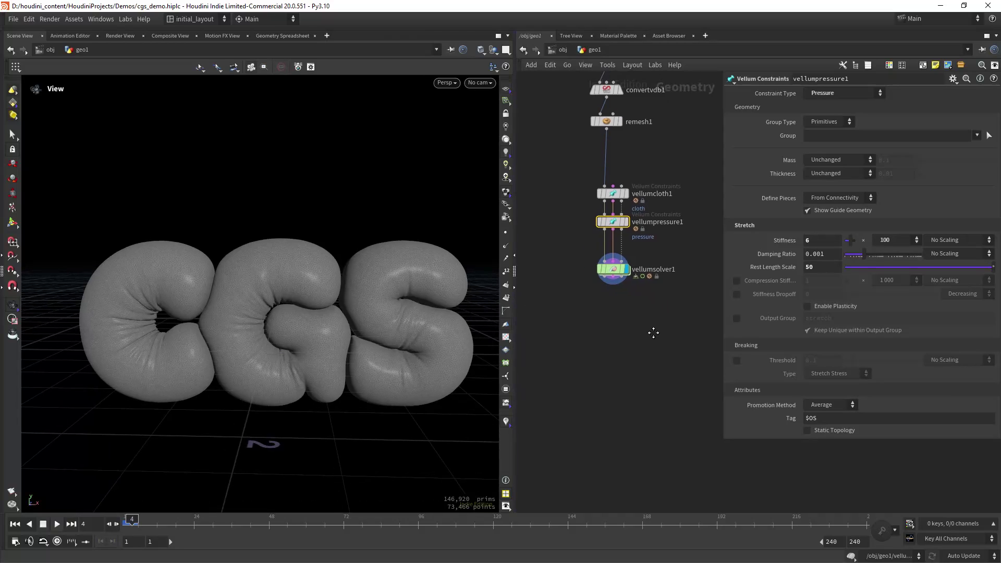
# Step: Add a Vellum I/O node below the Vellum Solver and connect the solver's three outputs to its inputs
pyautogui.press('Tab')
pyautogui.write('velio')
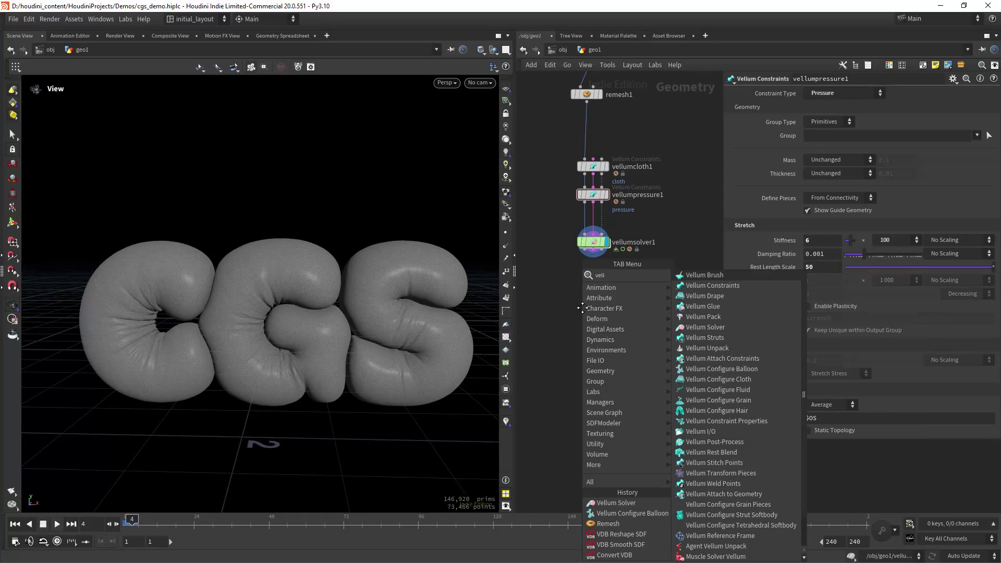
pyautogui.press('Return')
pyautogui.click(583, 308)
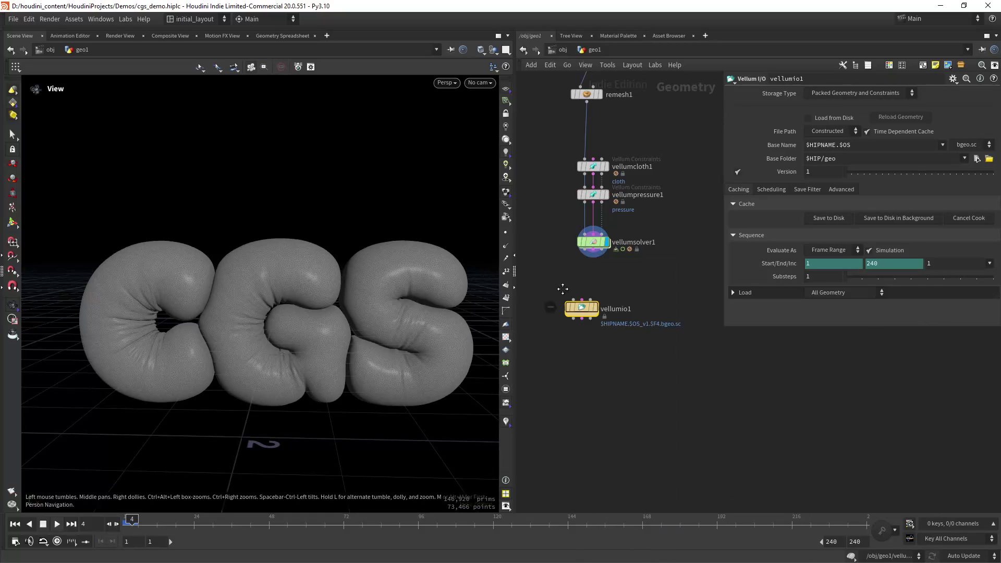
pyautogui.press('j')
pyautogui.moveTo(595, 252)
pyautogui.mouseDown()
pyautogui.moveTo(584, 309)
pyautogui.moveTo(593, 311)
pyautogui.mouseUp()
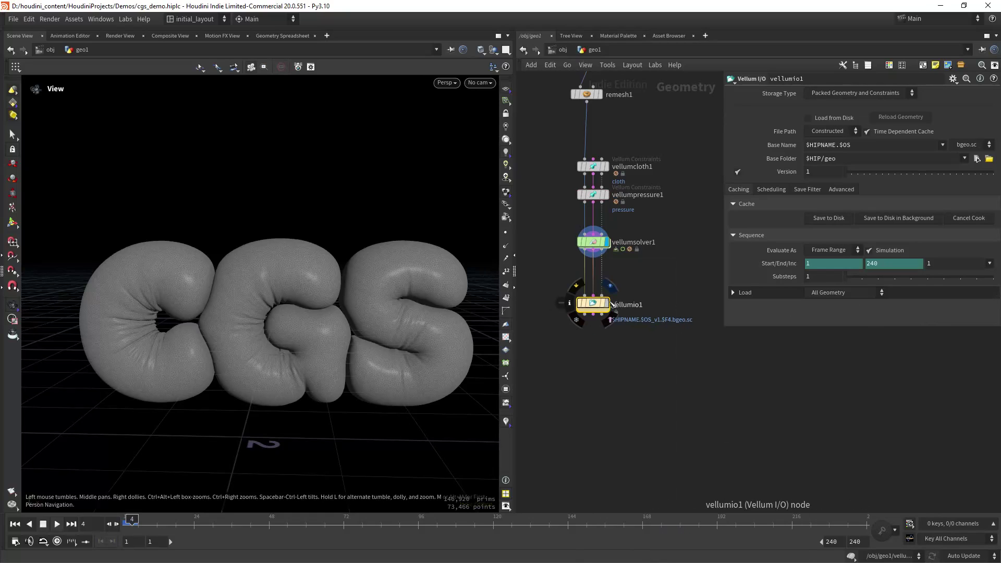
# Step: Display the Vellum I/O node and save its current frame to disk with Time Dependent Cache disabled
pyautogui.click(610, 288)
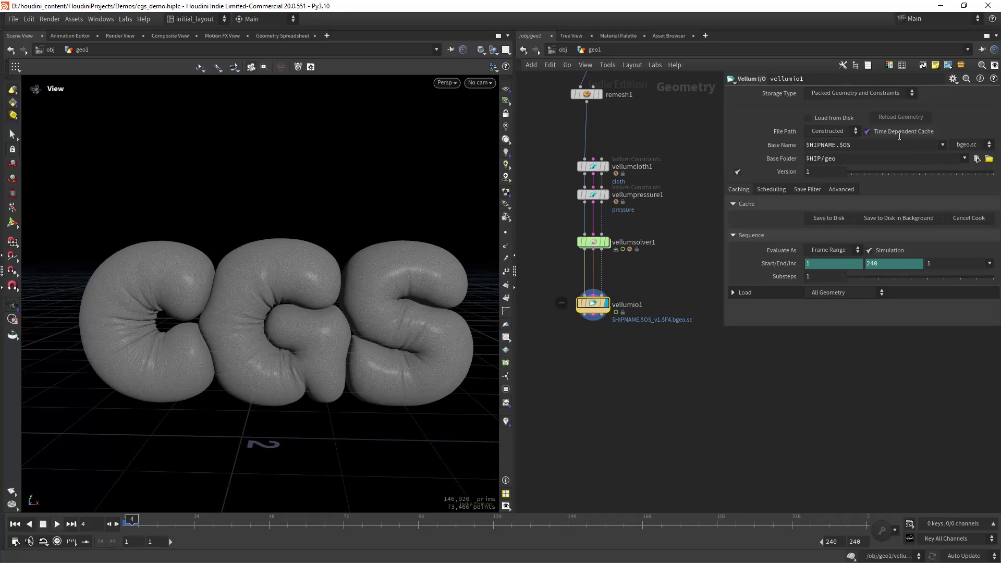
pyautogui.click(899, 133)
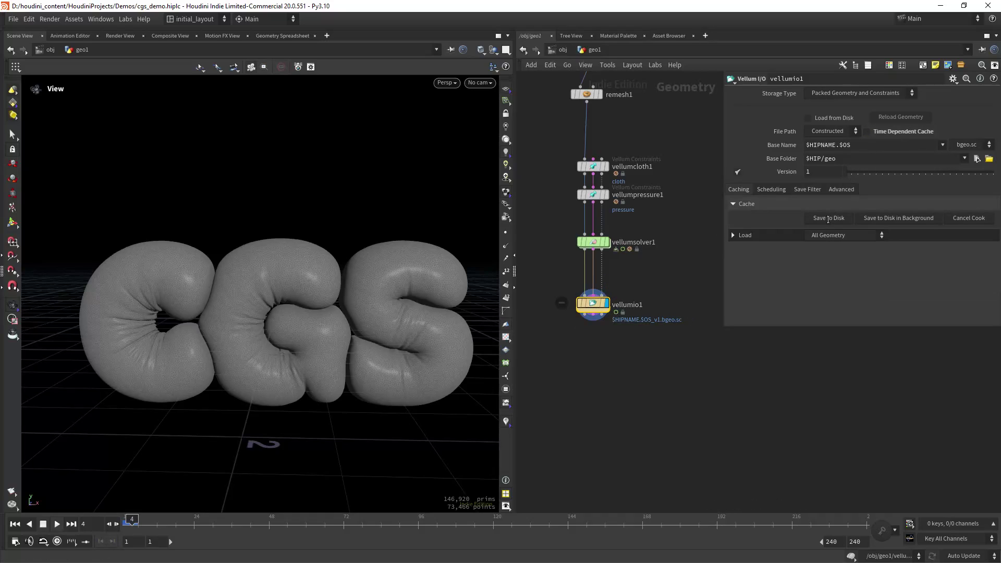
pyautogui.click(827, 219)
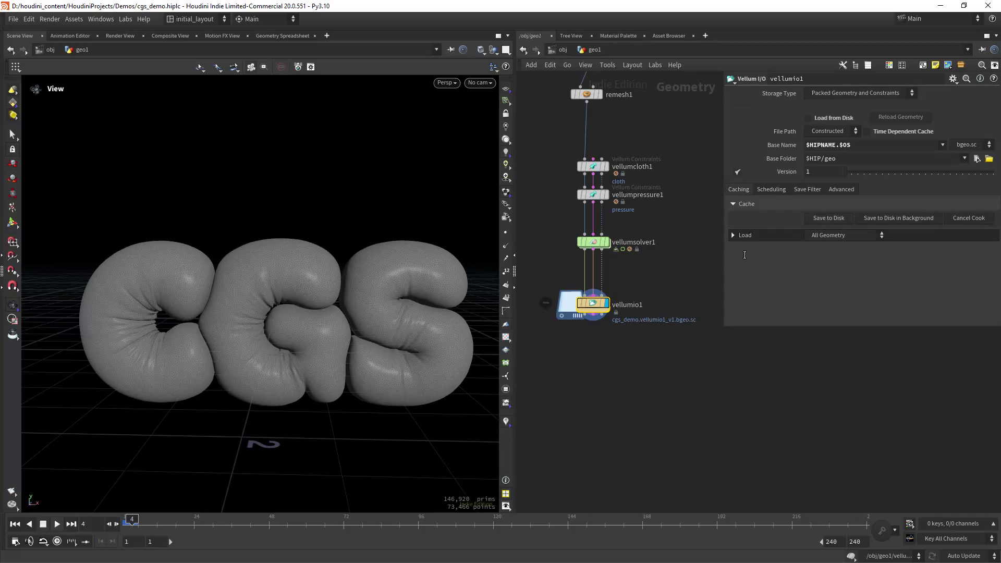
# Step: Return to the first frame to check the cached letters load there, and save the scene
pyautogui.click(16, 527)
pyautogui.moveTo(325, 333); pyautogui.dragTo(327, 324)
pyautogui.moveTo(359, 322); pyautogui.dragTo(339, 326, button='middle')
pyautogui.hotkey('ctrl', 's')
# Step: Switch the viewport from wire-over-shaded to plain shading and inspect the cached letters' wrinkles
pyautogui.hotkey('shift', 'w')
pyautogui.scroll(3, 362, 298)
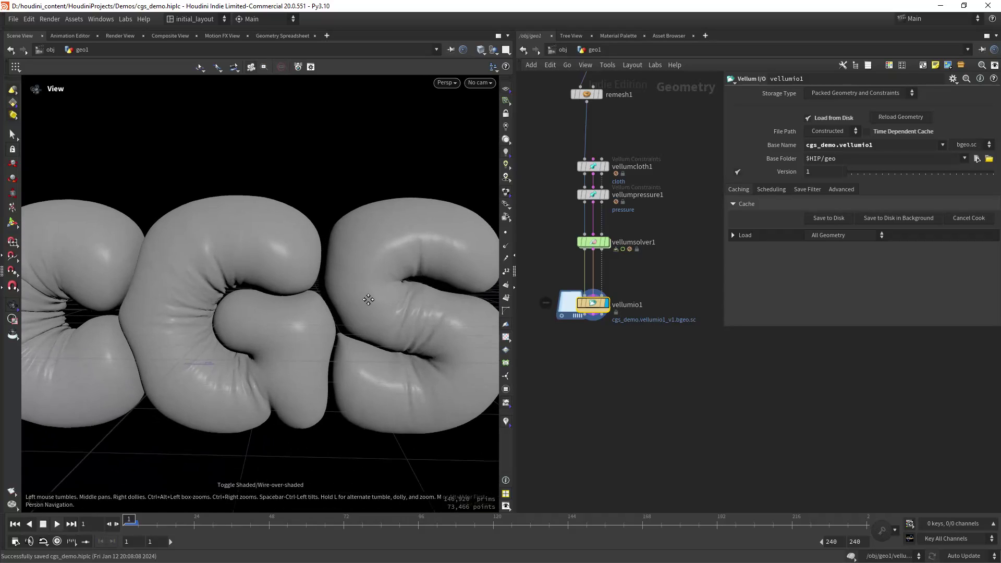
pyautogui.scroll(-4, 361, 298)
pyautogui.moveTo(361, 299); pyautogui.dragTo(312, 313)
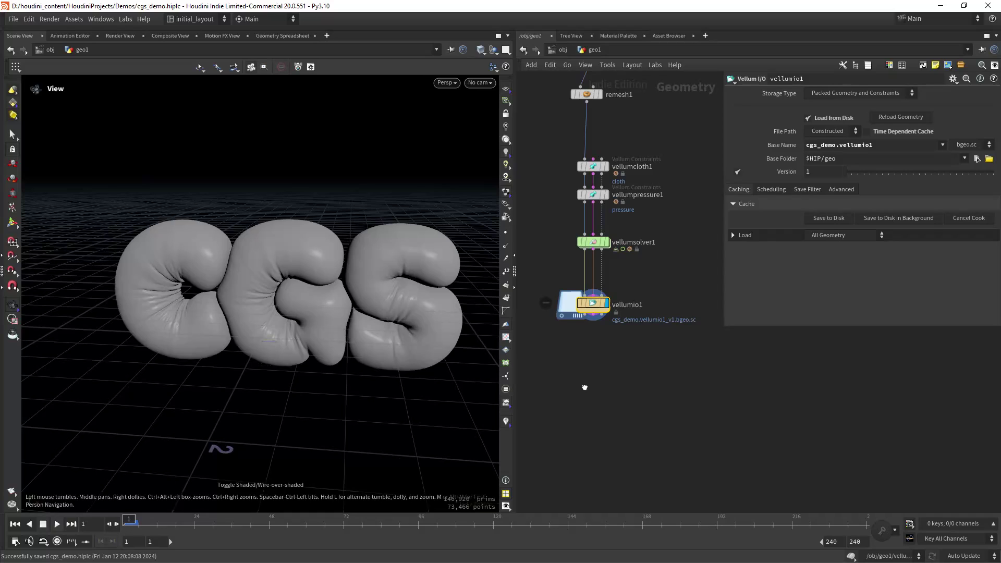
# Step: Add a Null node below the Vellum I/O node and connect it to the first output
pyautogui.moveTo(585, 386); pyautogui.dragTo(593, 345, button='middle')
pyautogui.click(596, 336)
pyautogui.press('Tab')
pyautogui.write('null')
pyautogui.press('Return')
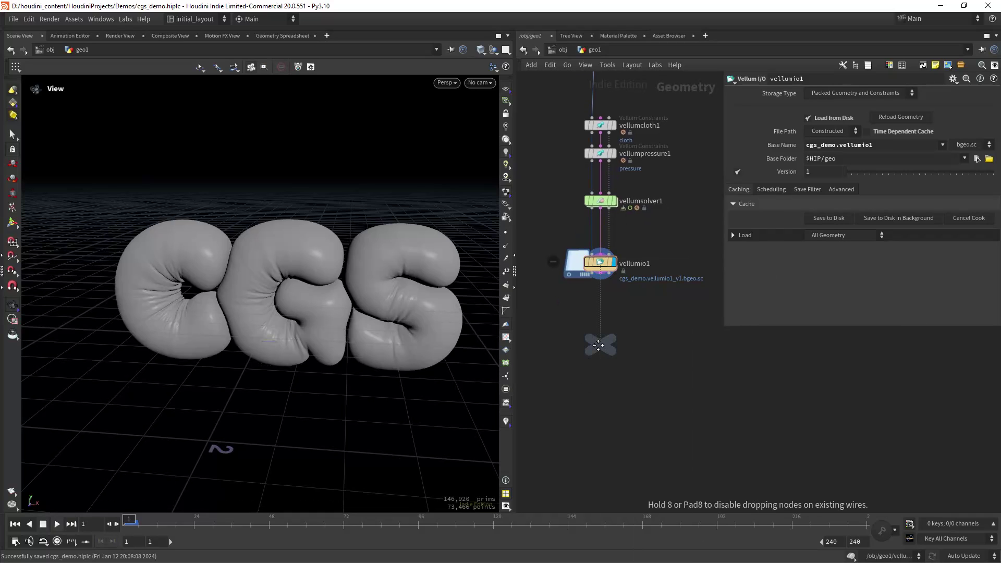
pyautogui.click(598, 345)
pyautogui.moveTo(592, 274); pyautogui.dragTo(591, 350)
# Step: Make the Null the displayed node and rename it OUT
pyautogui.click(609, 331)
pyautogui.click(619, 351)
pyautogui.write('O')
pyautogui.press('Return')
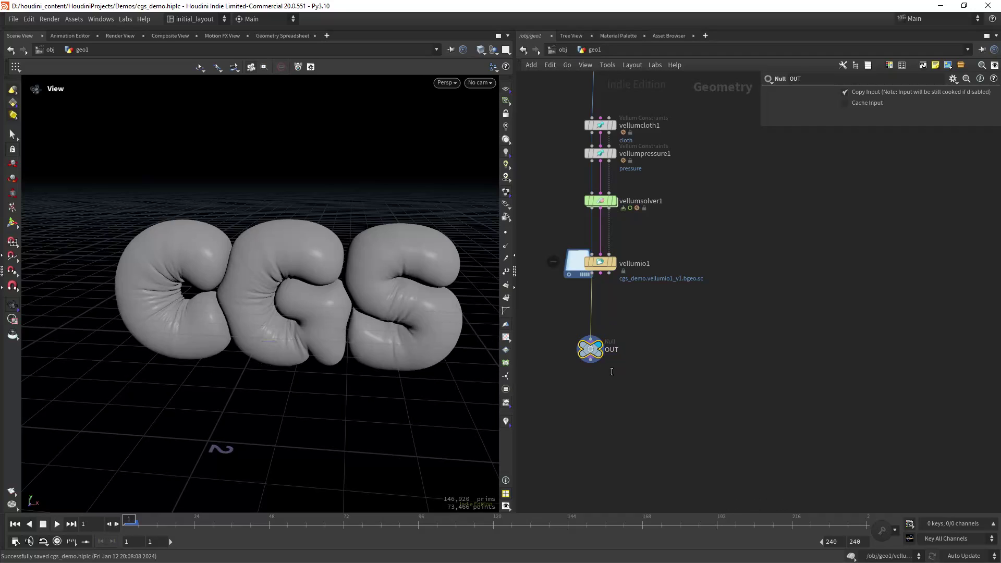
# Step: Save the scene and switch the desktop to the Solaris2 layout
pyautogui.moveTo(550, 279); pyautogui.dragTo(575, 286, button='middle')
pyautogui.hotkey('ctrl', 's')
pyautogui.click(198, 20)
pyautogui.click(213, 136)
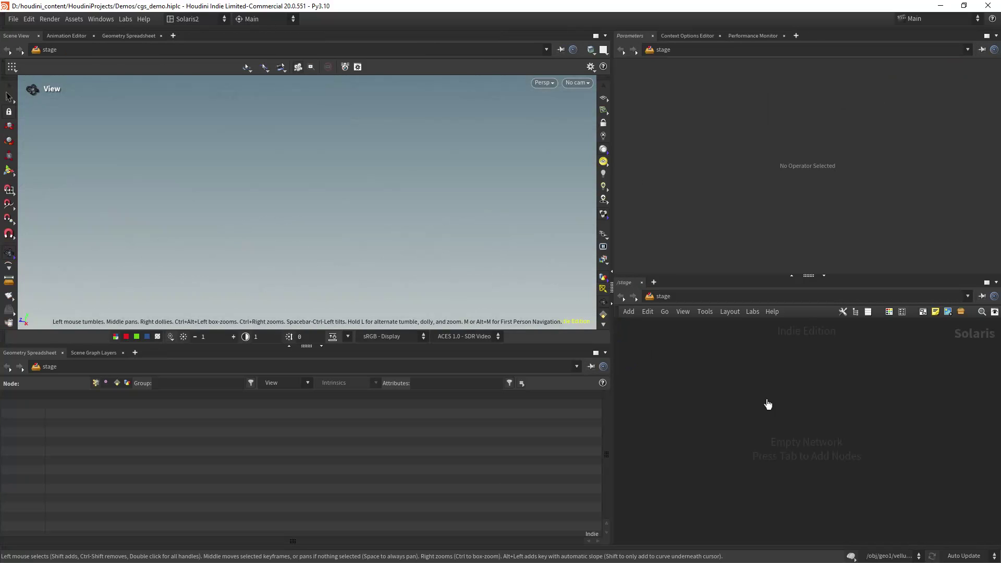
# Step: Add a SOP Import node to the empty stage network
pyautogui.press('Tab')
pyautogui.write('sop')
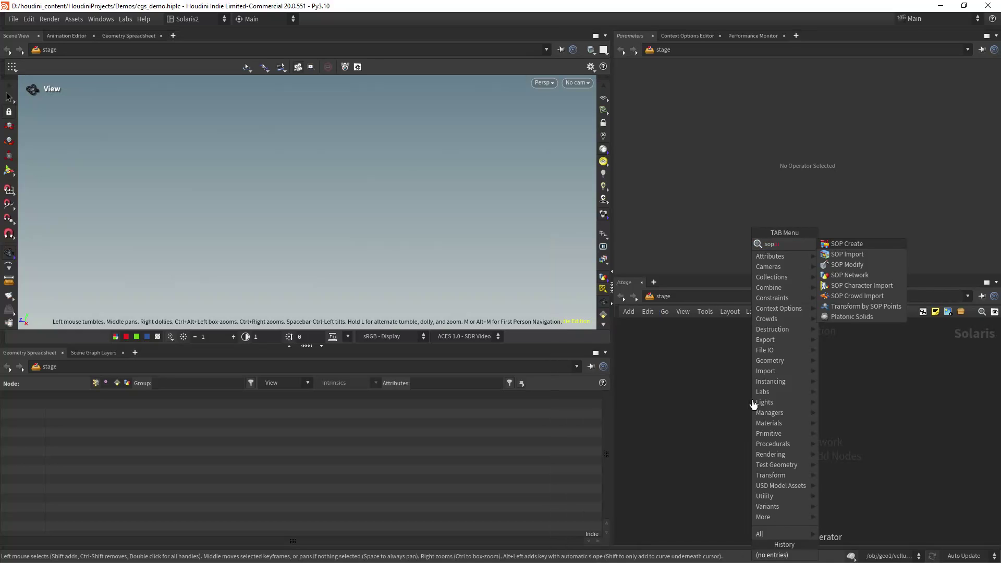
pyautogui.press('Down')
pyautogui.press('Return')
pyautogui.click(753, 404)
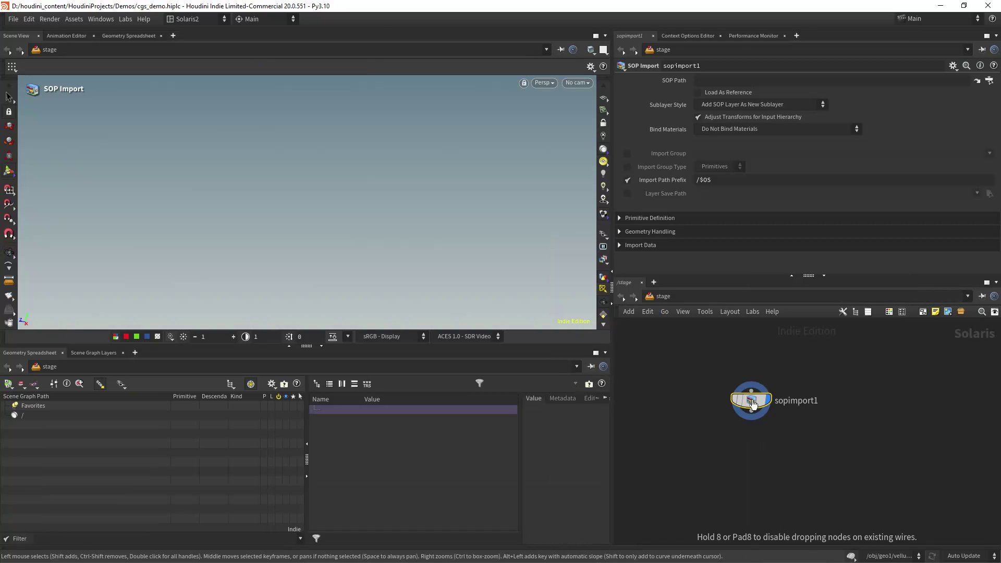
# Step: Set the SOP Import's sublayer style to Merge SOP Layer Into Existing Active Layer and its SOP path to /obj/geo1/OUT
pyautogui.click(782, 105)
pyautogui.click(772, 123)
pyautogui.click(990, 81)
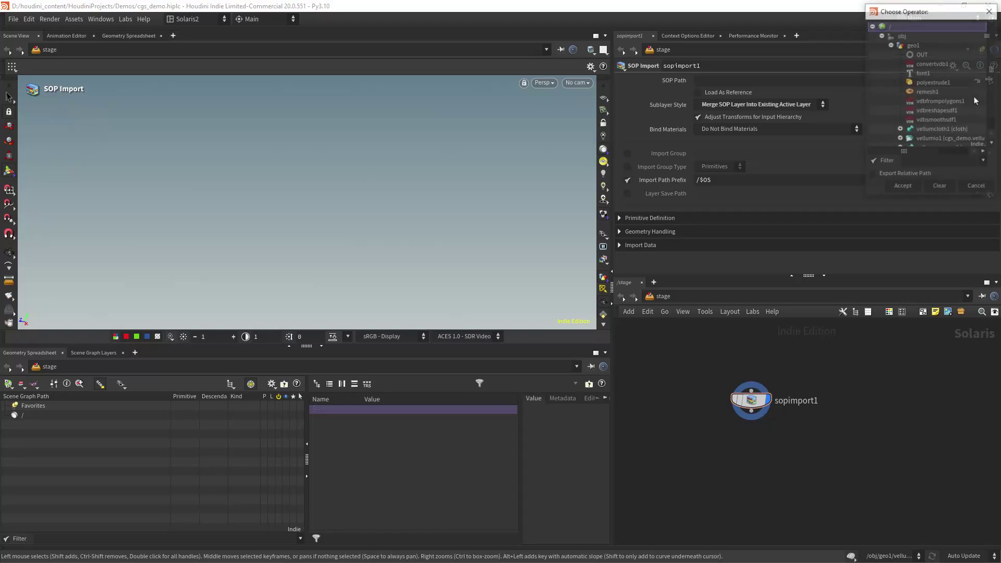
pyautogui.doubleClick(922, 56)
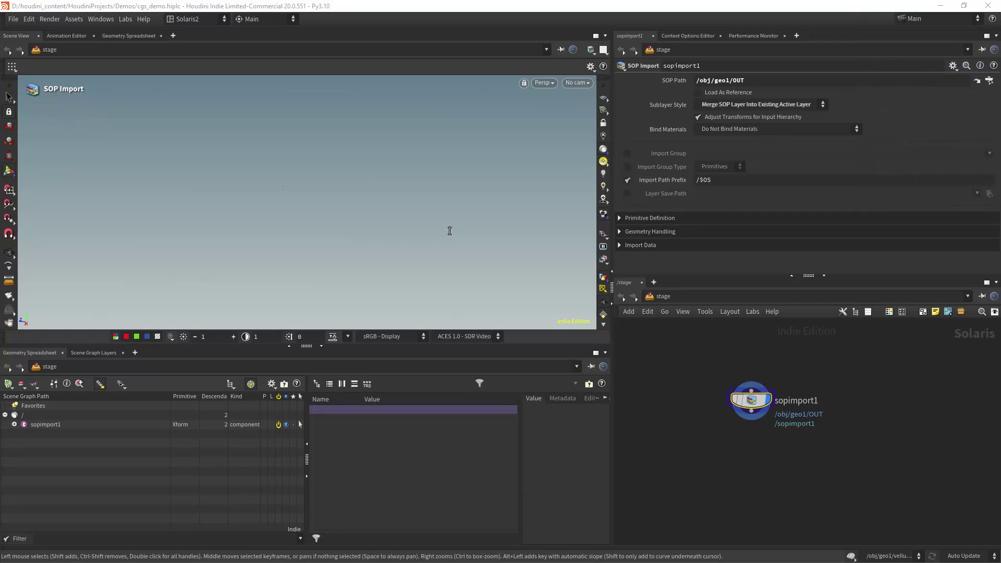
# Step: Frame the imported CGS letters front-on and centred in the viewport
pyautogui.keyDown('alt'); pyautogui.moveTo(308, 238); pyautogui.dragTo(351, 224, button='right'); pyautogui.keyUp('alt')
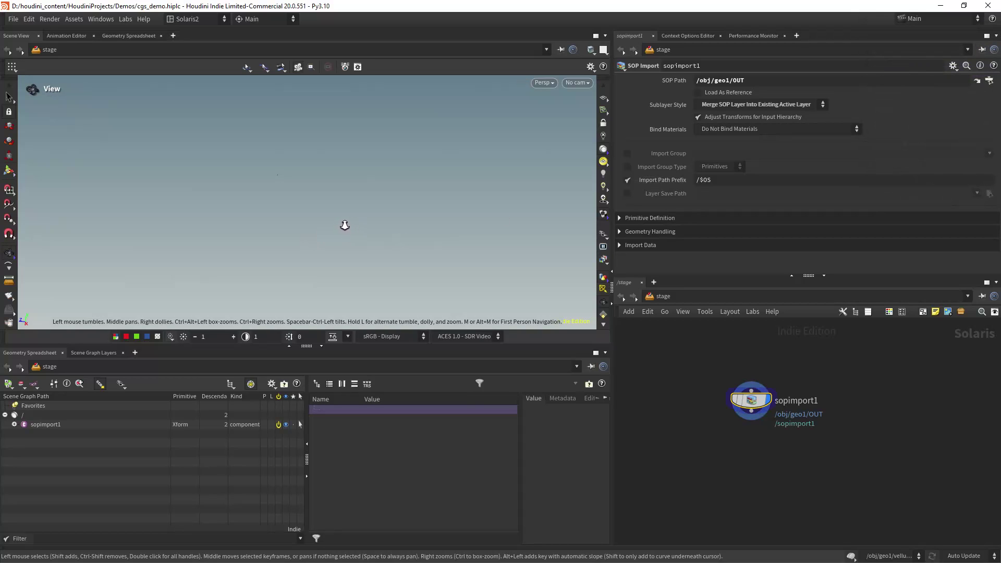
pyautogui.moveTo(362, 233); pyautogui.dragTo(489, 197)
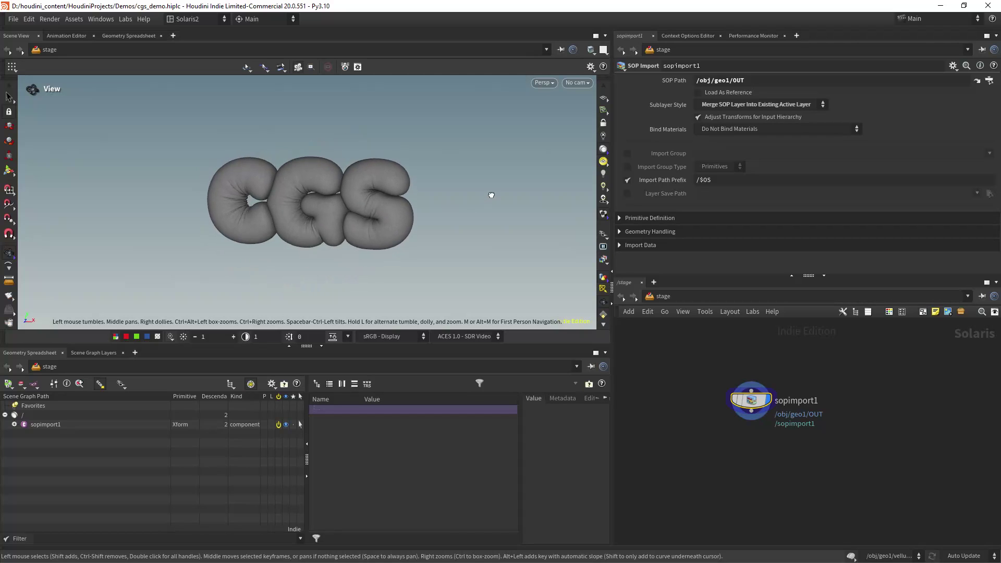
pyautogui.scroll(4, 373, 199)
pyautogui.moveTo(373, 199); pyautogui.dragTo(358, 217)
pyautogui.scroll(-2, 355, 221)
pyautogui.scroll(1, 352, 219)
pyautogui.moveTo(353, 215); pyautogui.dragTo(353, 217, button='middle')
# Step: Add a Material Library node below the SOP Import, connect it, and make it the displayed node
pyautogui.moveTo(721, 486); pyautogui.dragTo(700, 424, button='middle')
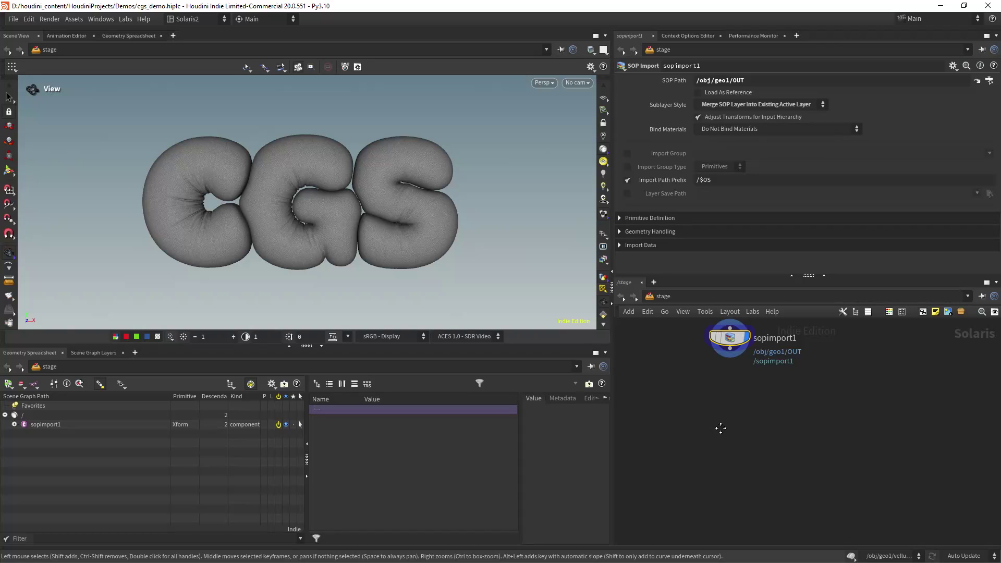
pyautogui.press('Tab')
pyautogui.write('ml')
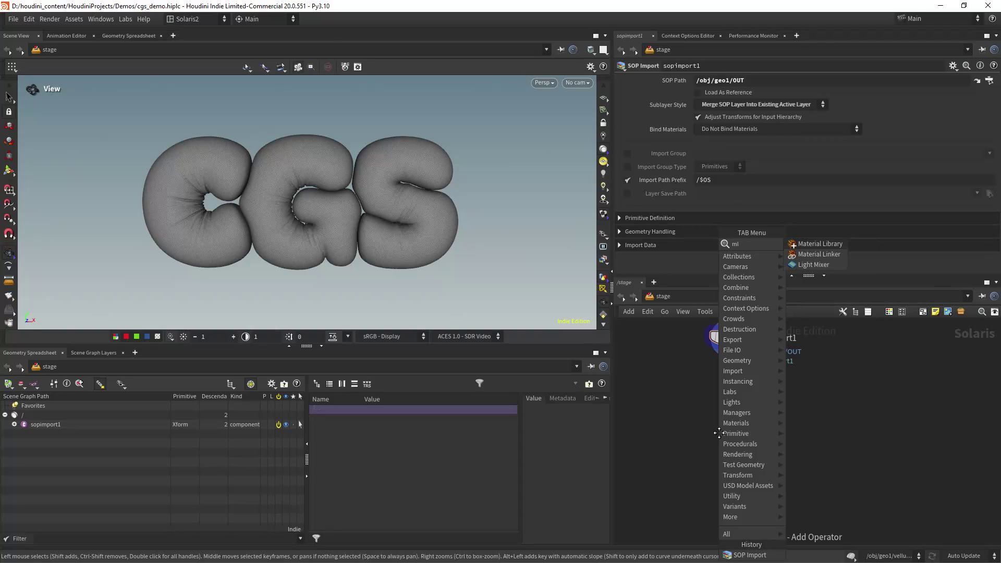
pyautogui.press('Return')
pyautogui.click(740, 423)
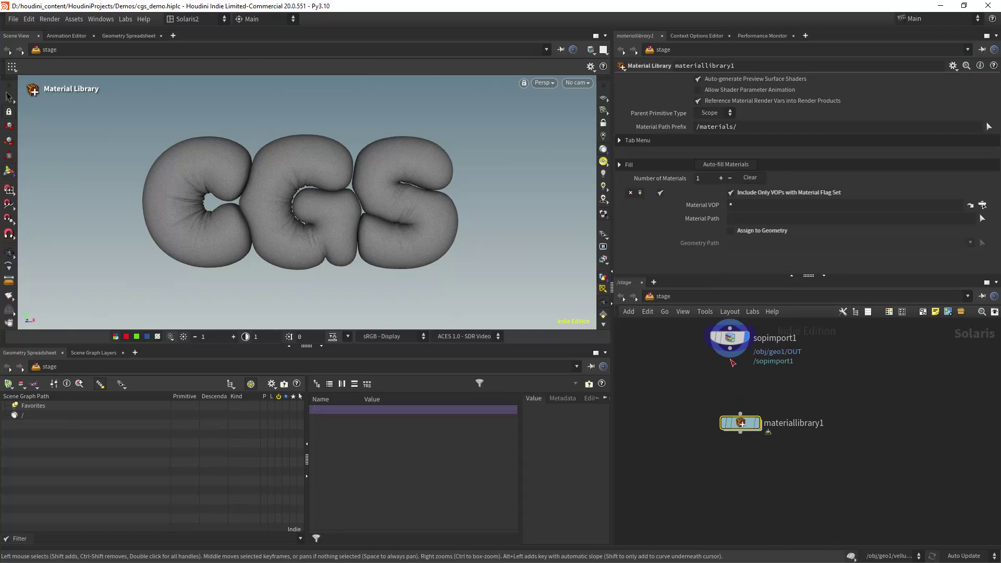
pyautogui.moveTo(730, 349); pyautogui.dragTo(738, 417)
pyautogui.click(750, 393)
# Step: Create a Karma Material Builder inside the Material Library and open its shader network
pyautogui.moveTo(733, 477); pyautogui.dragTo(733, 436, button='middle')
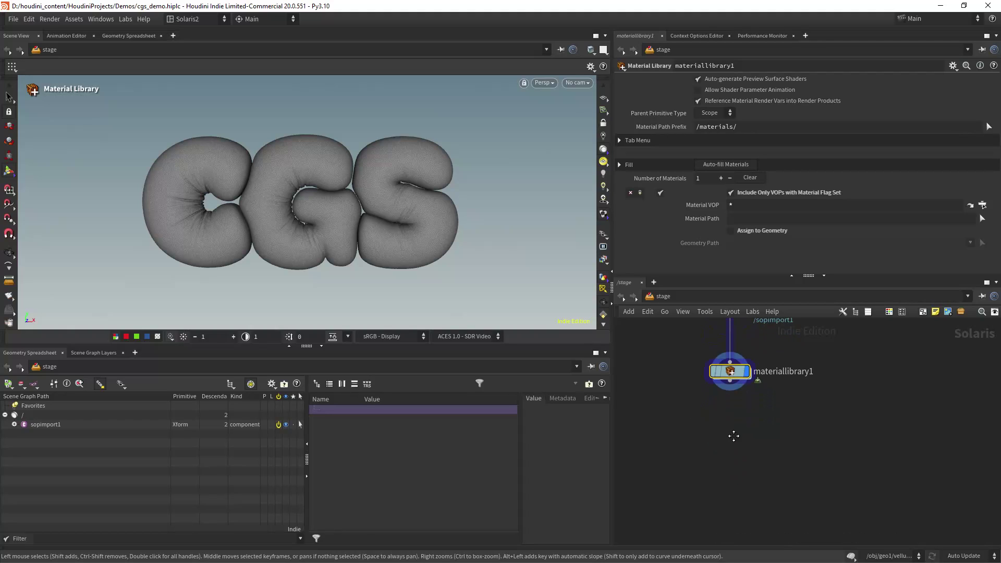
pyautogui.doubleClick(734, 374)
pyautogui.press('Tab')
pyautogui.write('ka')
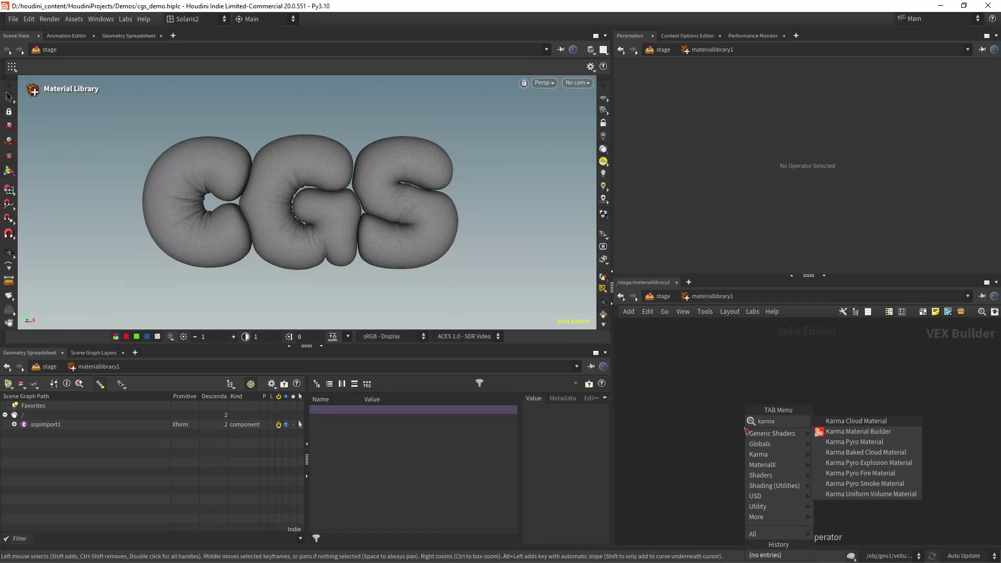
pyautogui.press('Return')
pyautogui.click(747, 431)
pyautogui.press('Return')
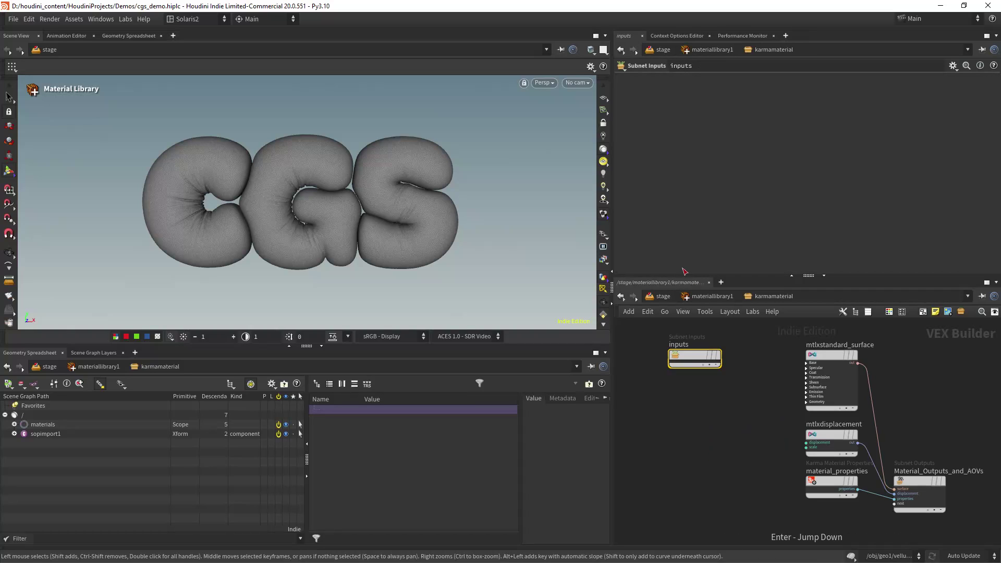
# Step: Return to the stage level and turn on Assign to Geometry for karmamaterial with geometry path *
pyautogui.click(663, 296)
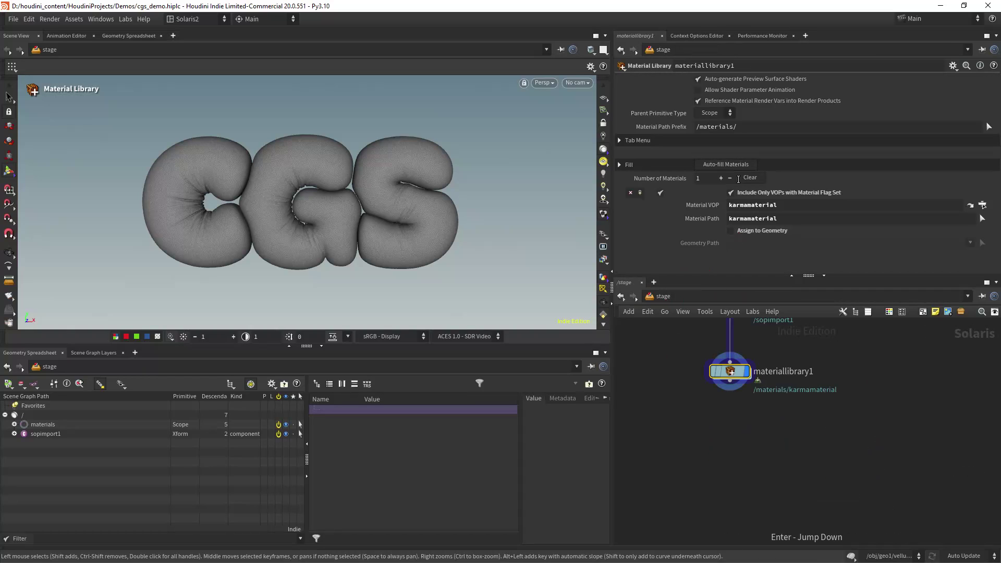
pyautogui.click(757, 231)
pyautogui.press('Return')
pyautogui.moveTo(732, 437); pyautogui.dragTo(731, 421, button='middle')
pyautogui.click(728, 436)
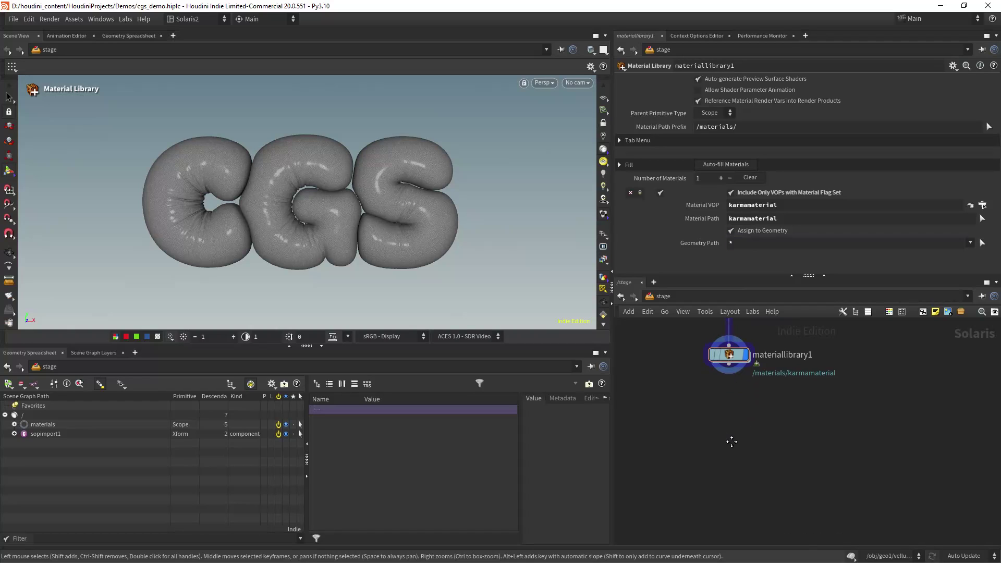
pyautogui.press('Tab')
pyautogui.write('dome')
pyautogui.press('Return')
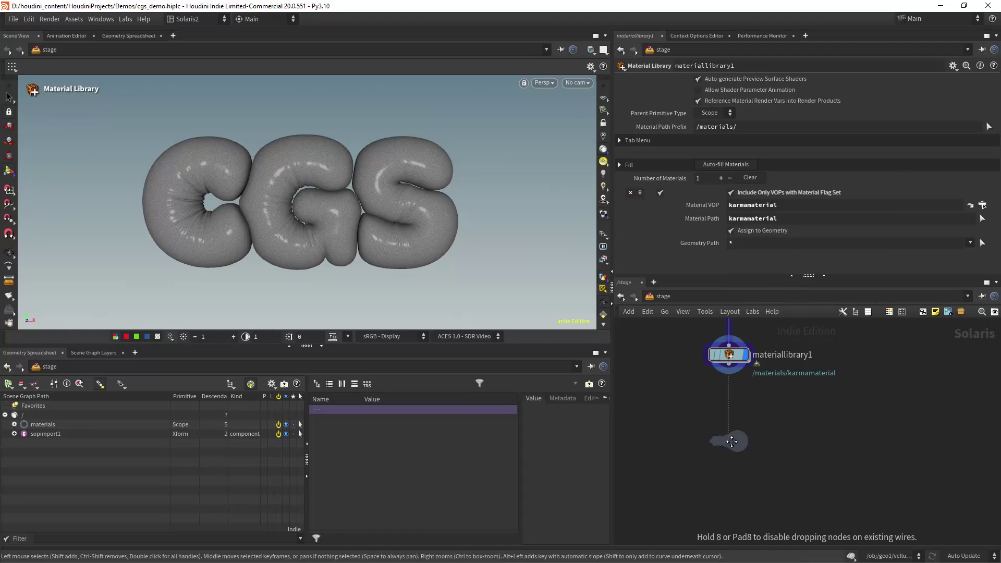
pyautogui.click(731, 442)
pyautogui.press('Delete')
# Step: Add a Dome Light below the Material Library and connect the Material Library's output to it
pyautogui.press('Tab')
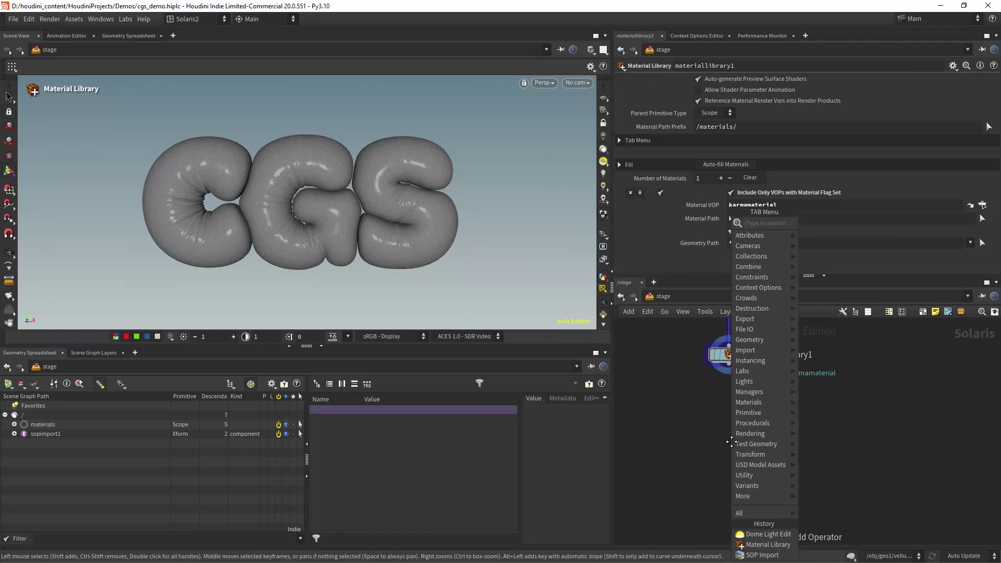
pyautogui.write('dome')
pyautogui.press('Return')
pyautogui.click(732, 442)
pyautogui.click(732, 441)
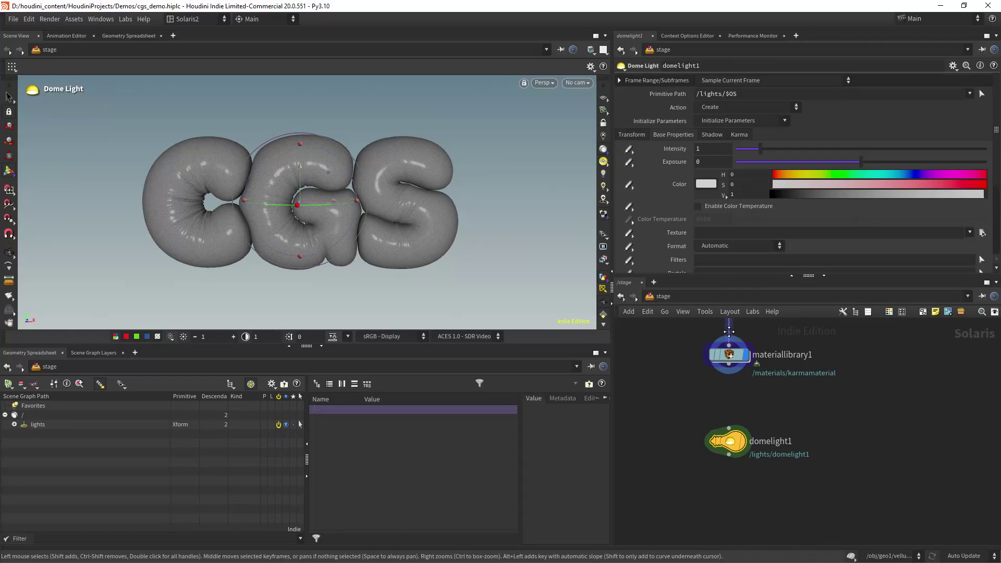
pyautogui.moveTo(734, 370); pyautogui.dragTo(751, 421)
# Step: Set the Dome Light's format to Lat-Long and its texture to the recent christmas_photo_studio_05_4k.exr file
pyautogui.click(753, 246)
pyautogui.click(741, 257)
pyautogui.click(971, 233)
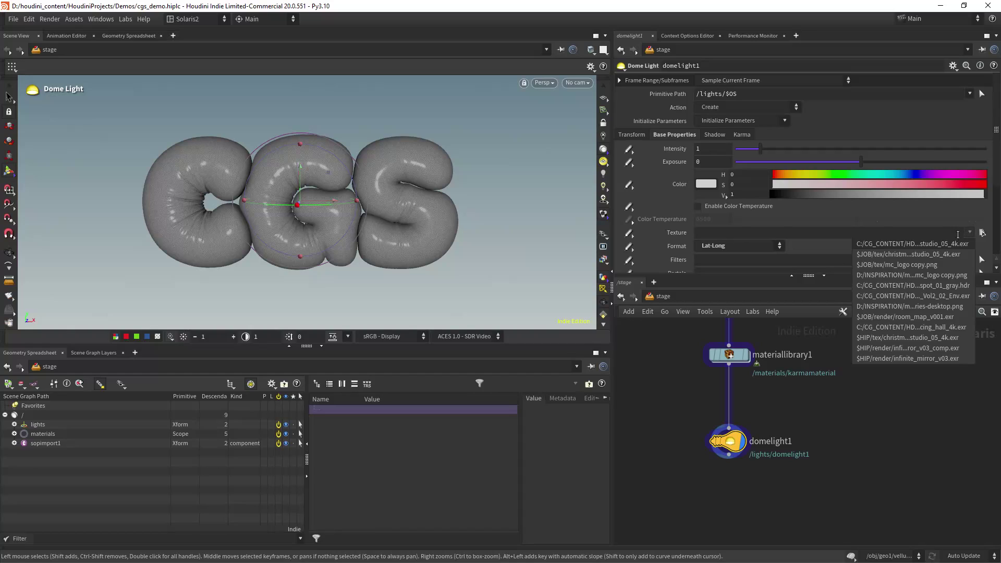
pyautogui.click(950, 244)
pyautogui.moveTo(781, 233); pyautogui.dragTo(860, 251)
# Step: Add Karma Render Settings with its USD Render ROP below the Dome Light and connect the Dome Light to it
pyautogui.scroll(-4, 783, 415)
pyautogui.moveTo(793, 413); pyautogui.dragTo(796, 396, button='middle')
pyautogui.scroll(5, 779, 394)
pyautogui.scroll(-4, 792, 402)
pyautogui.scroll(3, 770, 397)
pyautogui.moveTo(743, 430); pyautogui.dragTo(742, 388)
pyautogui.press('Tab')
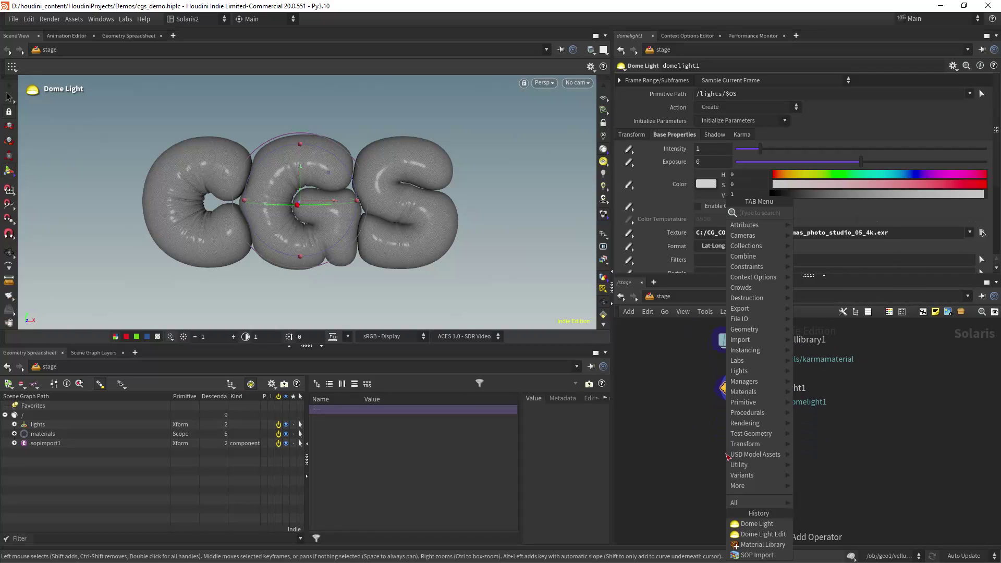
pyautogui.write('karma')
pyautogui.press('Return')
pyautogui.click(727, 454)
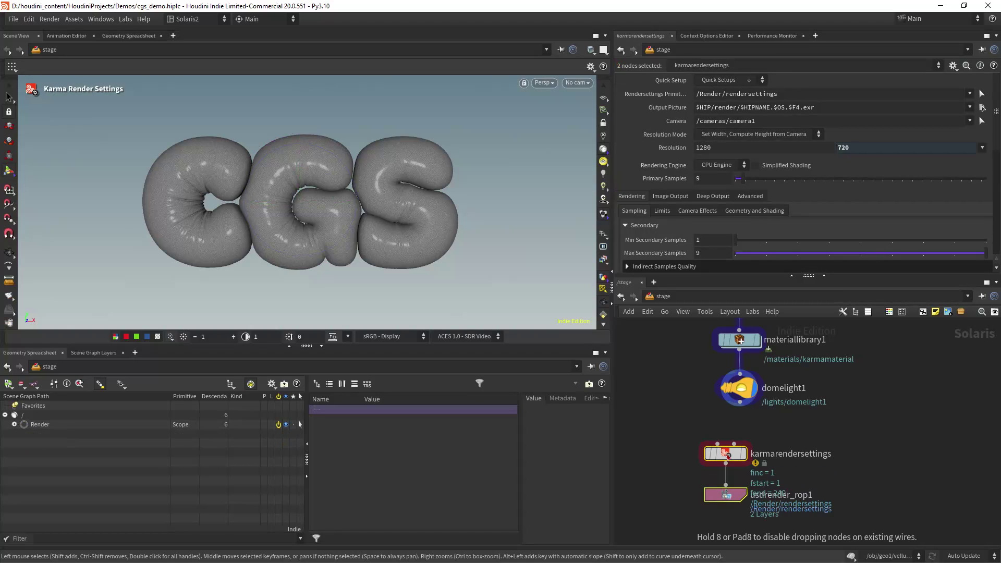
pyautogui.moveTo(727, 455); pyautogui.dragTo(745, 452)
pyautogui.moveTo(740, 403); pyautogui.dragTo(736, 442)
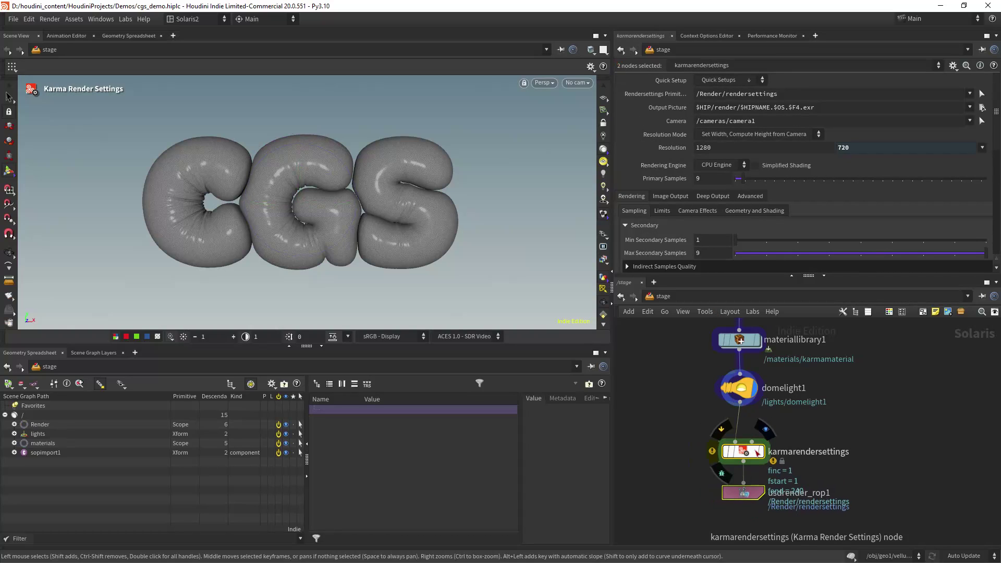
# Step: Set the Karma rendering engine to XPU Engine with 512 path traced samples
pyautogui.click(723, 165)
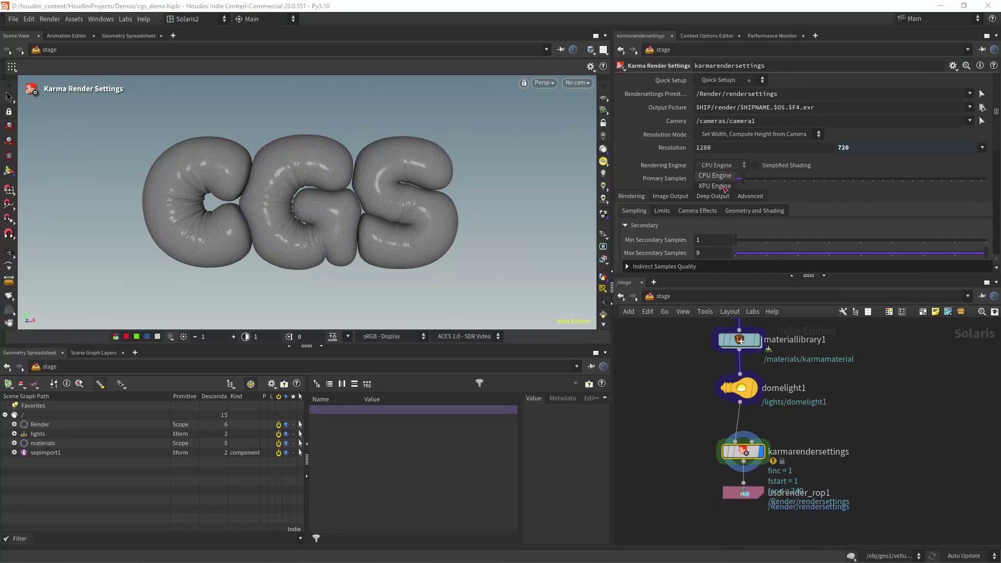
pyautogui.click(720, 178)
pyautogui.doubleClick(713, 178)
pyautogui.write('5')
pyautogui.press('Return')
# Step: Set the Karma diffuse limit to 2
pyautogui.moveTo(996, 112)
pyautogui.mouseDown()
pyautogui.moveTo(997, 155)
pyautogui.moveTo(997, 135)
pyautogui.mouseUp()
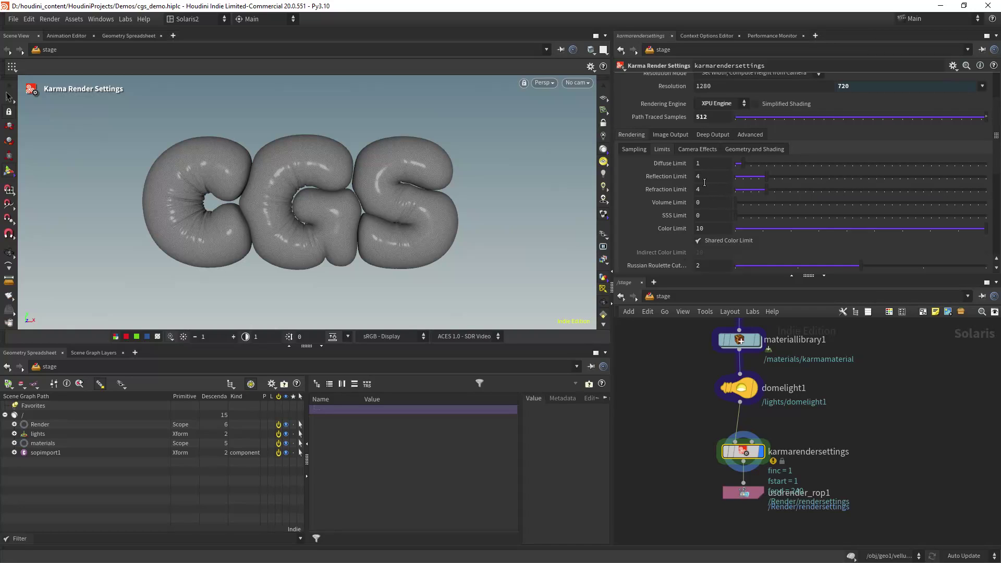
pyautogui.click(698, 164)
pyautogui.press('Return')
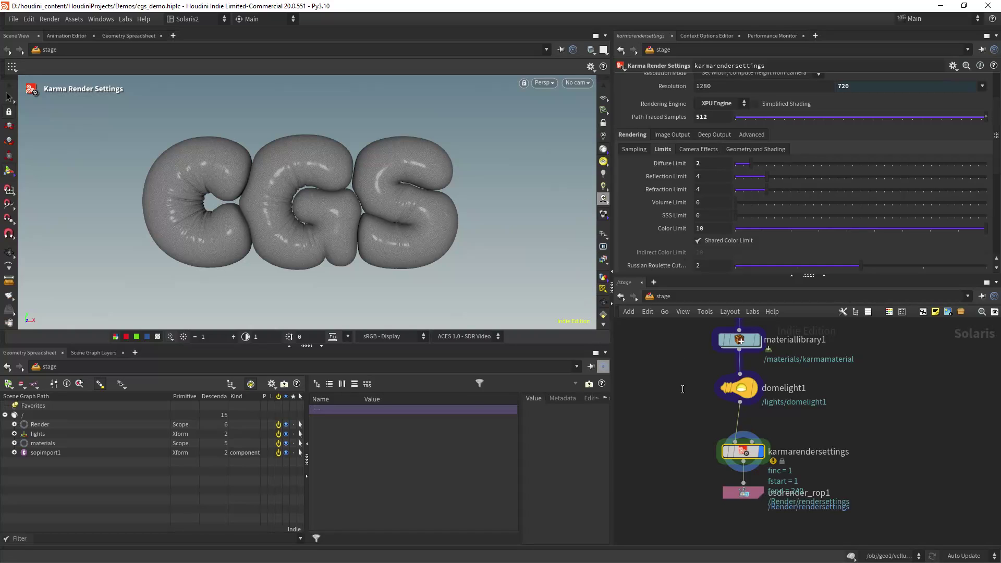
# Step: Preview the letters in the viewport with the Karma XPU renderer
pyautogui.moveTo(683, 382); pyautogui.dragTo(680, 369, button='middle')
pyautogui.moveTo(679, 369); pyautogui.dragTo(682, 378, button='right')
pyautogui.moveTo(682, 377)
pyautogui.mouseDown(button='middle')
pyautogui.moveTo(676, 387)
pyautogui.moveTo(671, 375)
pyautogui.mouseUp(button='middle')
pyautogui.moveTo(671, 376); pyautogui.dragTo(667, 385, button='right')
pyautogui.scroll(-3, 667, 384)
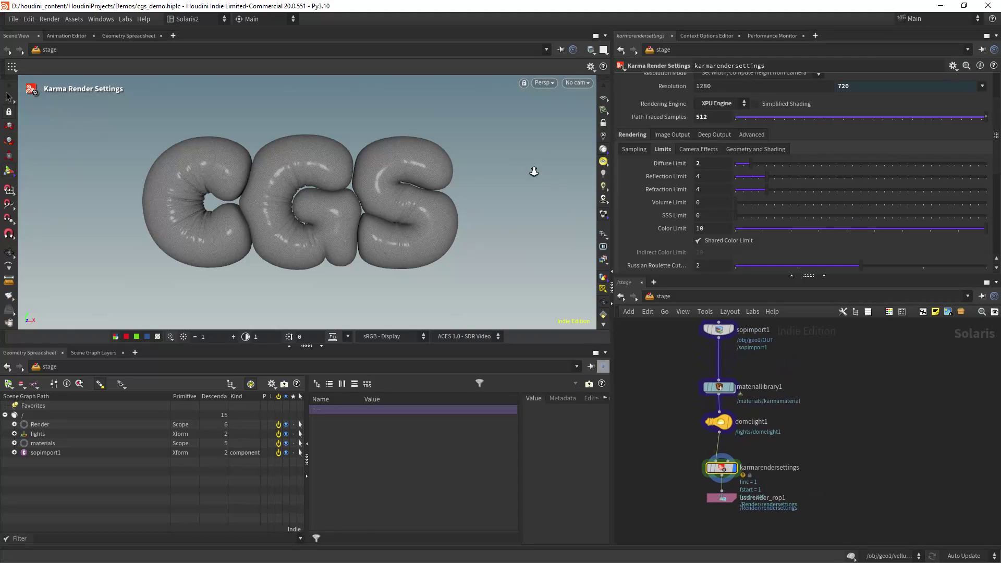
pyautogui.click(548, 83)
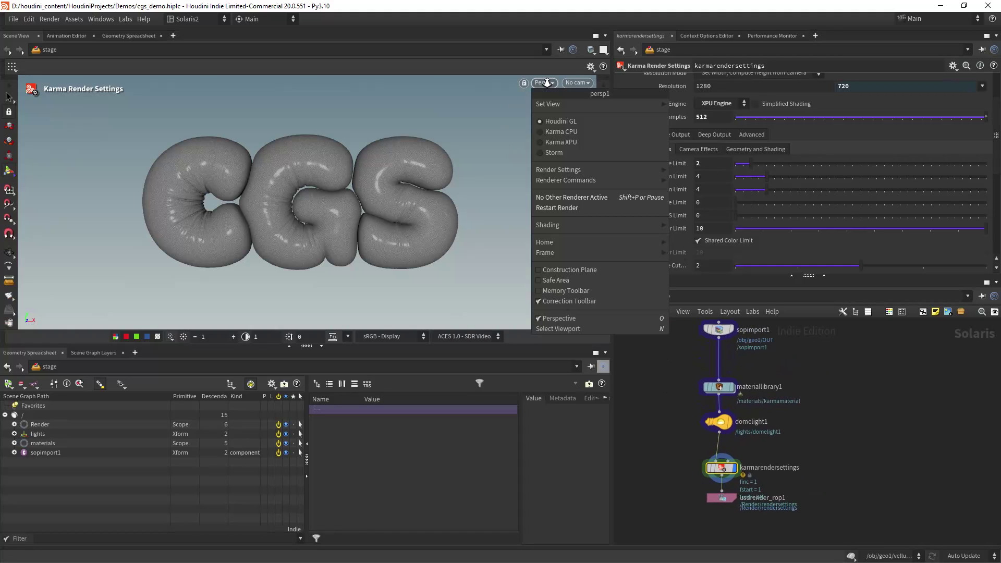
pyautogui.click(561, 142)
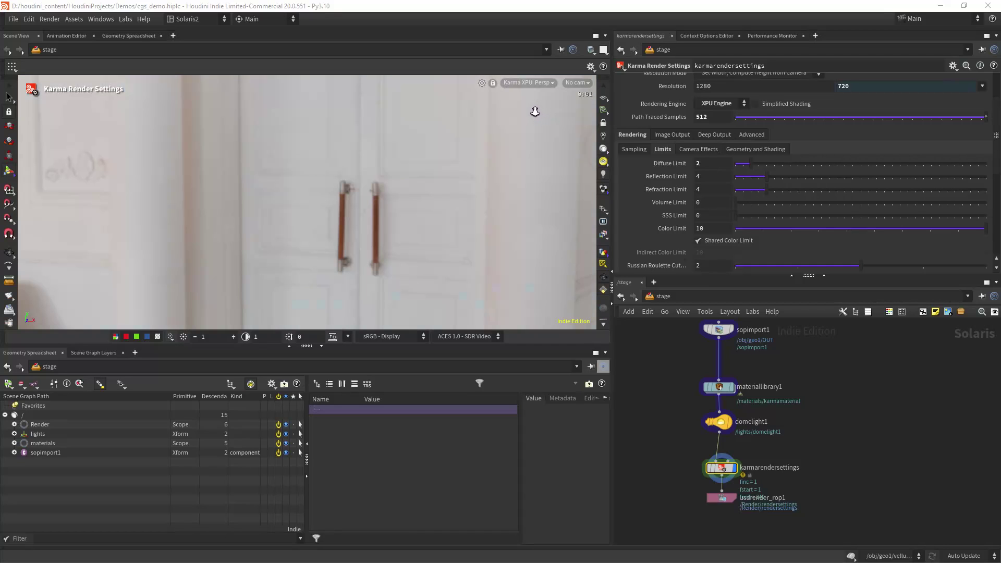
# Step: Switch the viewport renderer to Houdini GL and turn off displaying environment lights as backgrounds
pyautogui.click(527, 83)
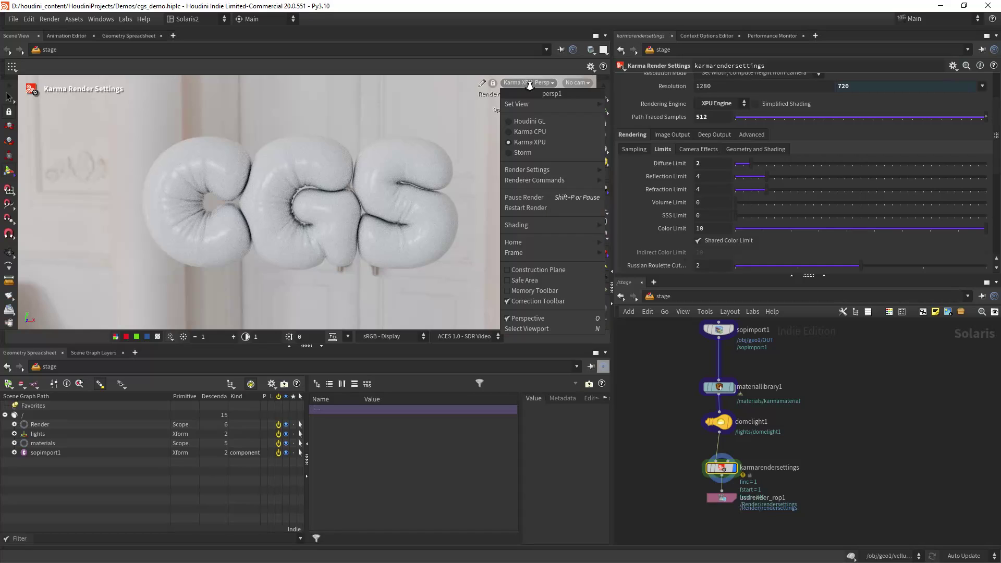
pyautogui.click(530, 121)
pyautogui.press('d')
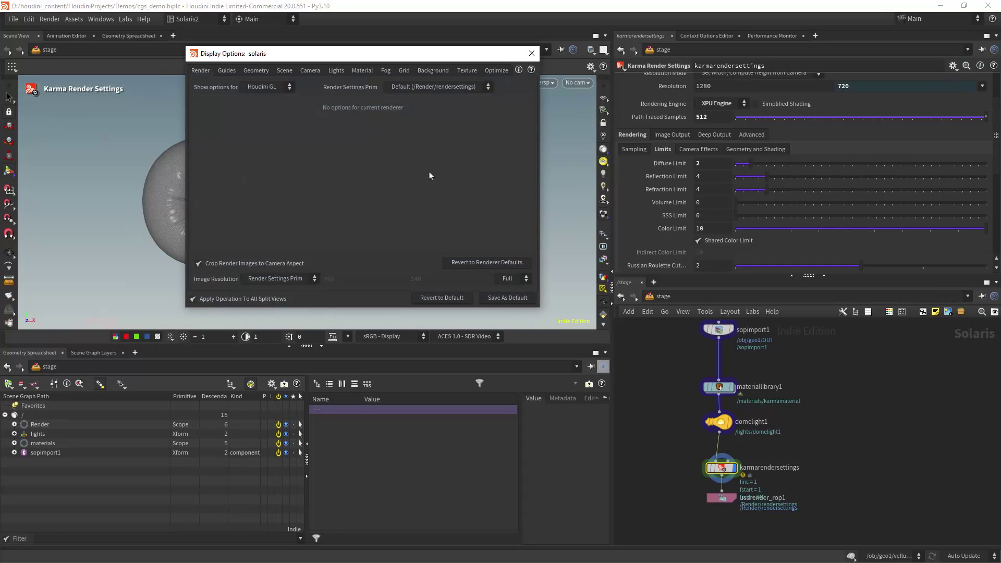
pyautogui.click(432, 72)
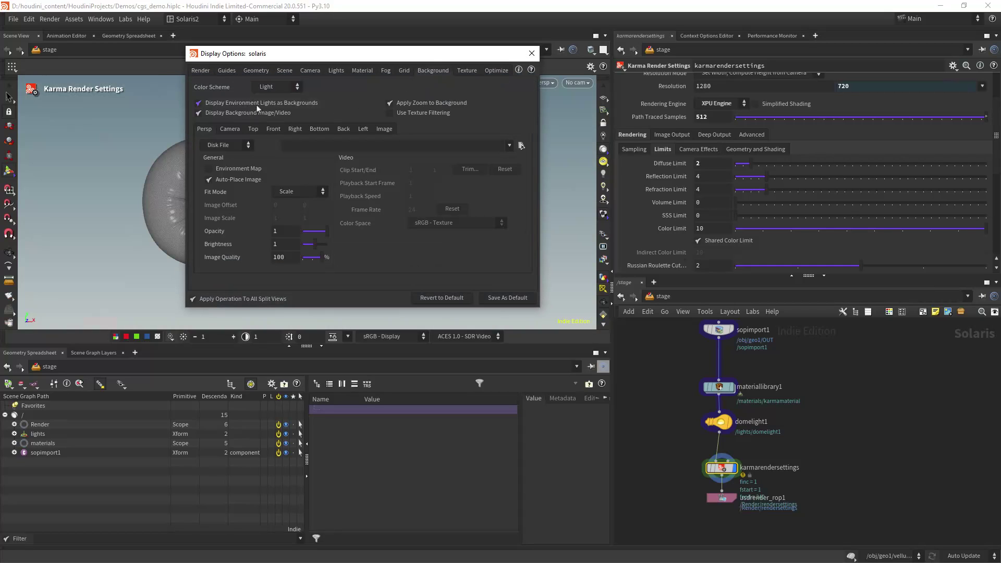
pyautogui.click(531, 55)
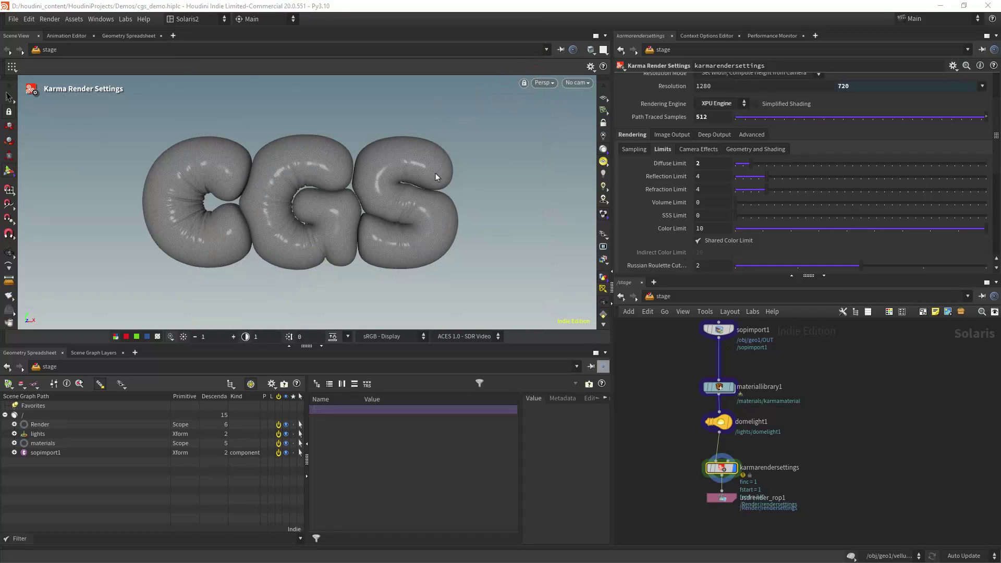
# Step: Set the viewport color scheme to Dark and the render image resolution to Viewport Size in the display options
pyautogui.press('d')
pyautogui.click(269, 89)
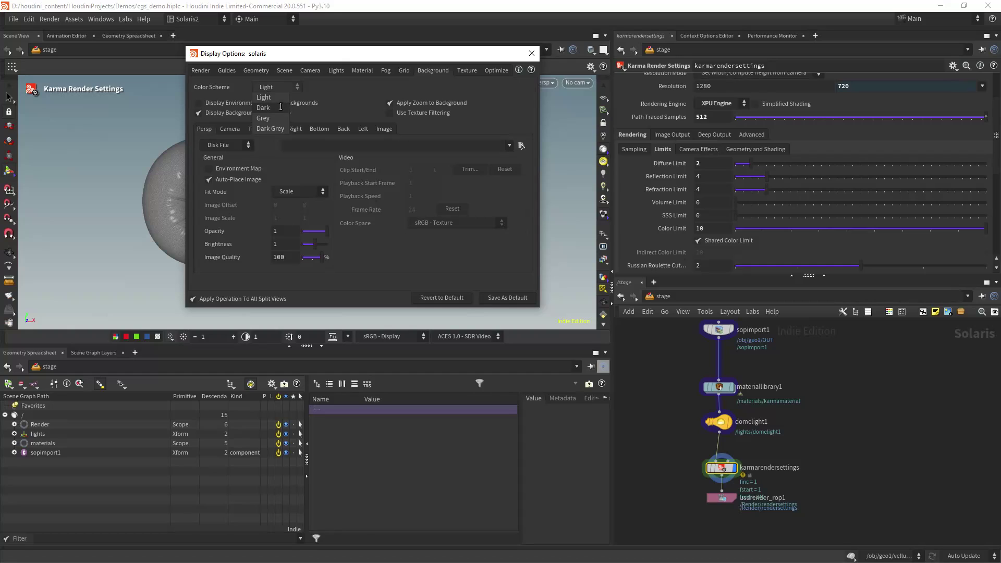
pyautogui.click(276, 108)
pyautogui.click(201, 70)
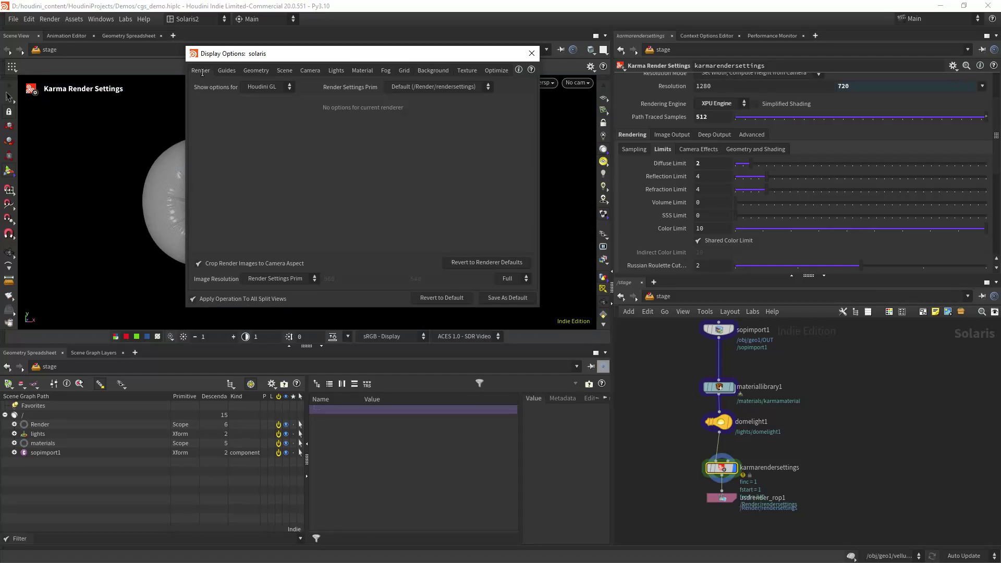
pyautogui.click(304, 280)
pyautogui.click(287, 295)
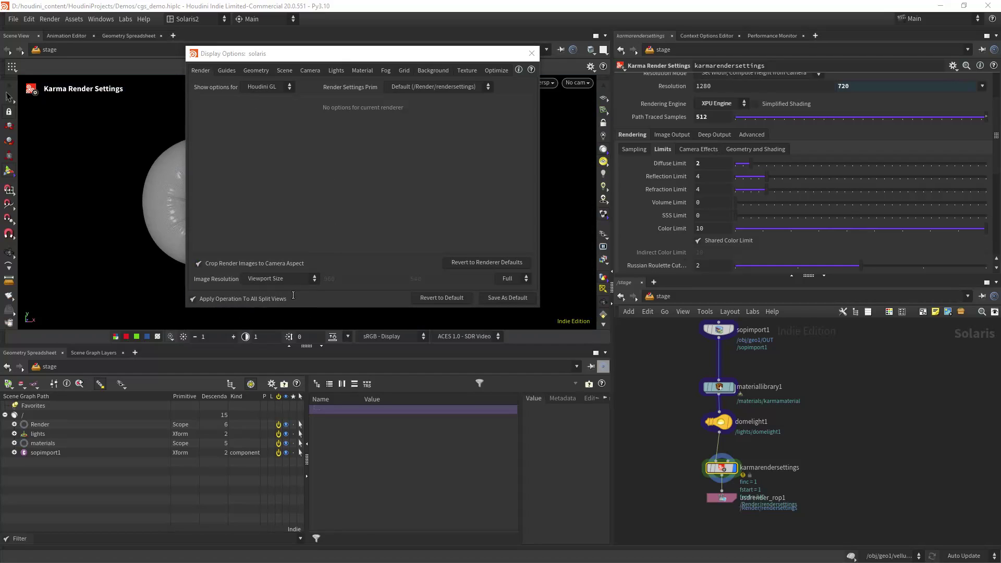
pyautogui.click(533, 55)
# Step: Frame the CGS letters so they fill the viewport and render them there with Karma XPU
pyautogui.keyDown('alt'); pyautogui.moveTo(386, 194); pyautogui.dragTo(324, 183, button='right'); pyautogui.keyUp('alt')
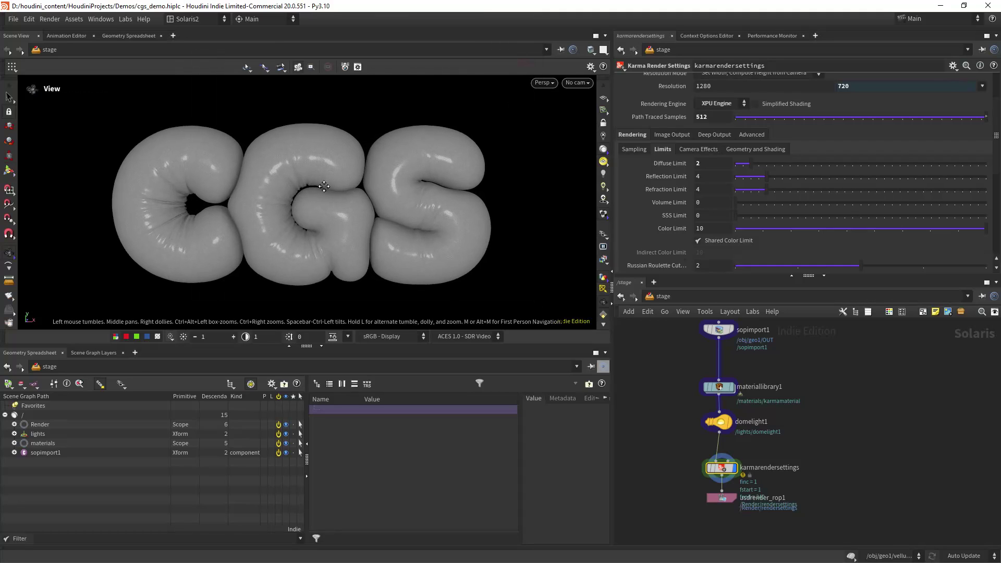
pyautogui.keyDown('alt'); pyautogui.moveTo(324, 183); pyautogui.dragTo(345, 197, button='middle'); pyautogui.keyUp('alt')
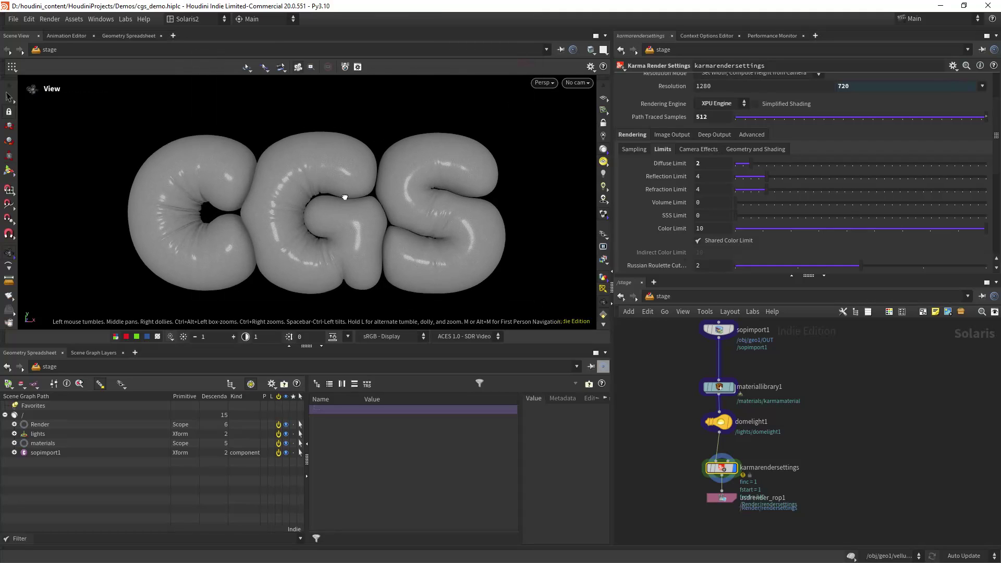
pyautogui.click(542, 83)
pyautogui.click(308, 230)
pyautogui.keyDown('alt'); pyautogui.moveTo(399, 189); pyautogui.dragTo(480, 157, button='right'); pyautogui.keyUp('alt')
pyautogui.keyDown('alt'); pyautogui.moveTo(417, 168); pyautogui.dragTo(387, 197, button='right'); pyautogui.keyUp('alt')
pyautogui.keyDown('alt'); pyautogui.moveTo(377, 193); pyautogui.dragTo(356, 194, button='middle'); pyautogui.keyUp('alt')
pyautogui.keyDown('alt'); pyautogui.moveTo(356, 194); pyautogui.dragTo(209, 118, button='right'); pyautogui.keyUp('alt')
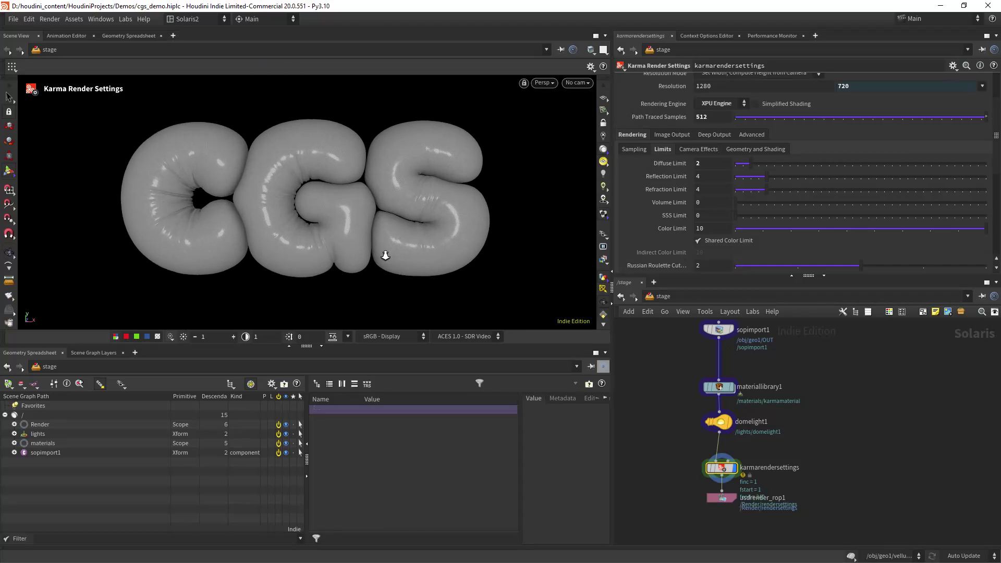
pyautogui.scroll(-2, 412, 226)
pyautogui.scroll(3, 387, 207)
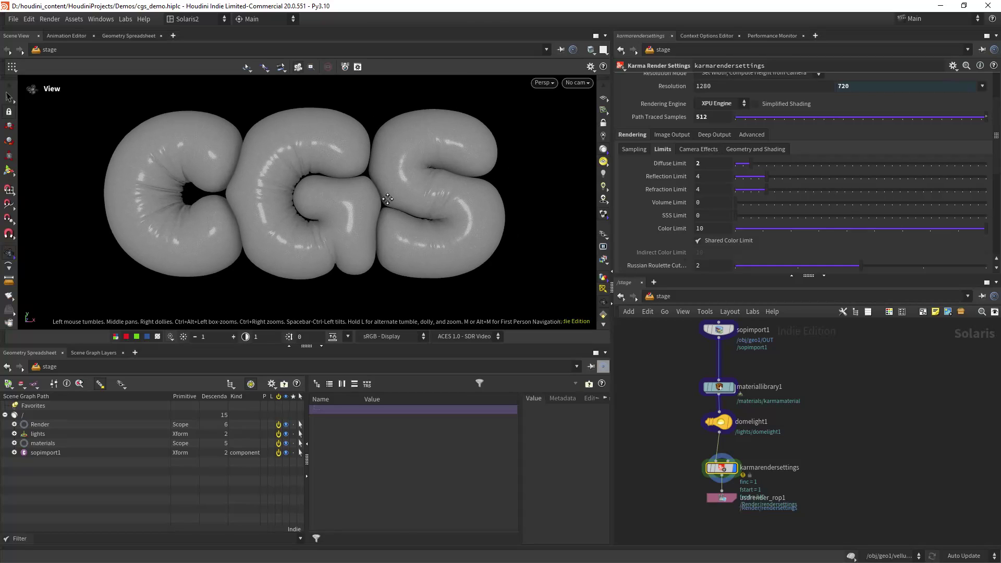
pyautogui.keyDown('alt'); pyautogui.moveTo(482, 128); pyautogui.dragTo(494, 139, button='middle'); pyautogui.keyUp('alt')
pyautogui.click(541, 84)
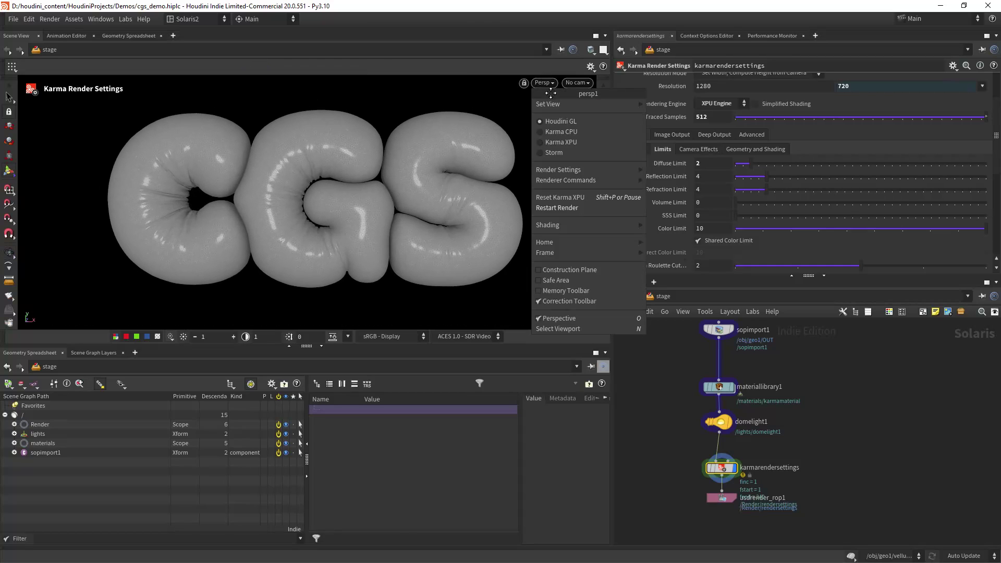
pyautogui.click(558, 142)
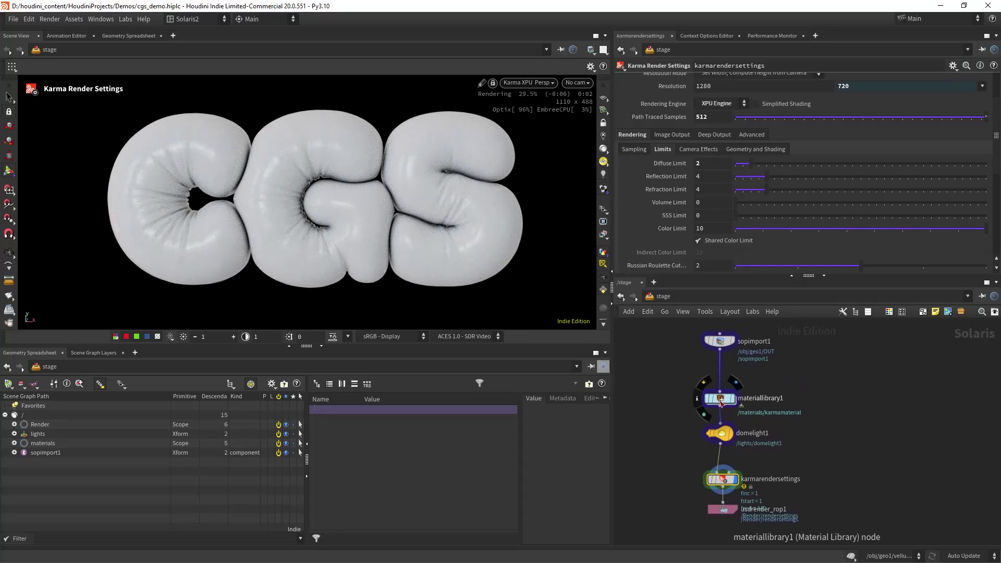
# Step: Give the karmamaterial's MtlX Standard Surface a gold base color of 0.912, 0.472416, 0.032832 and a metalness of 1
pyautogui.doubleClick(721, 397)
pyautogui.doubleClick(737, 426)
pyautogui.click(824, 356)
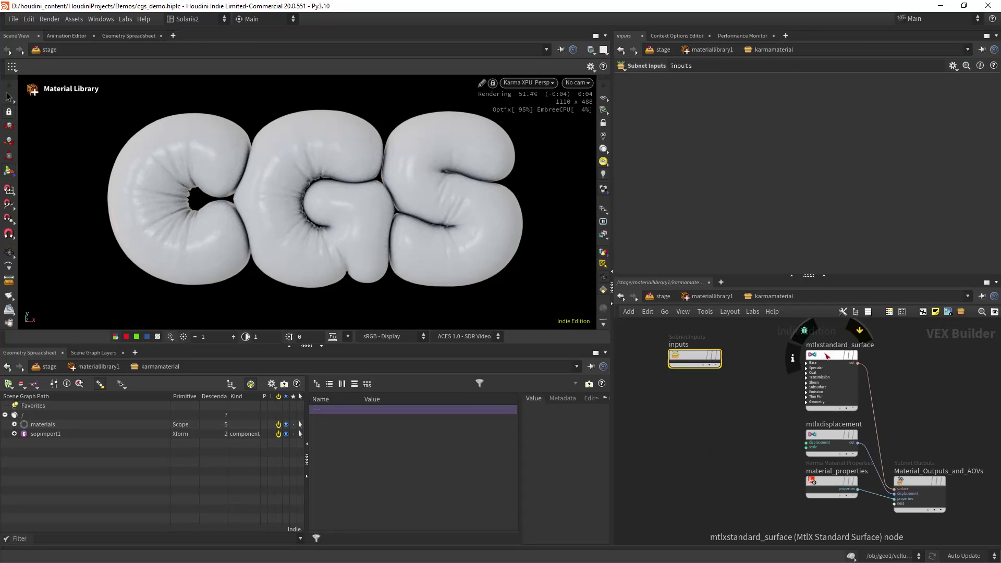
pyautogui.click(705, 122)
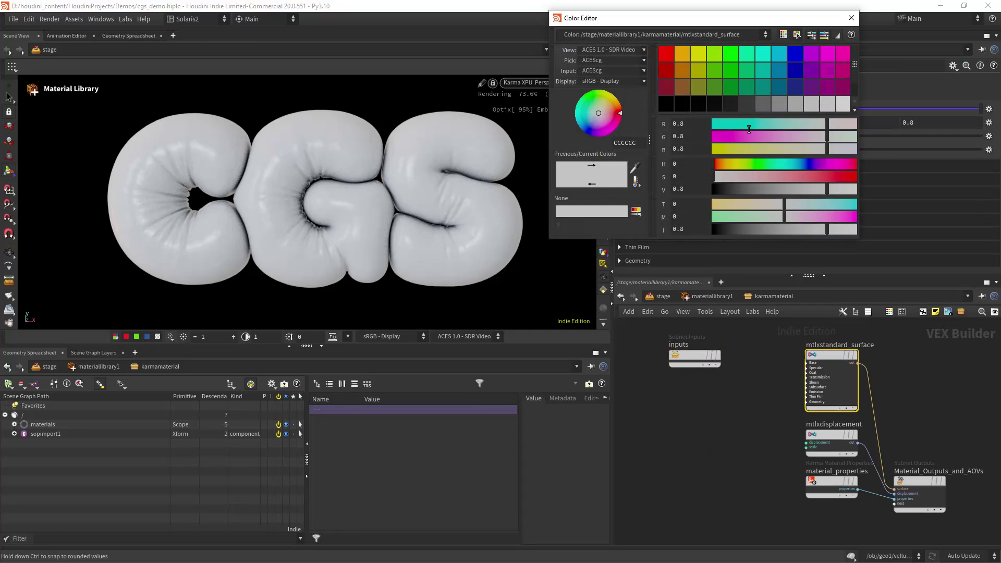
pyautogui.click(683, 70)
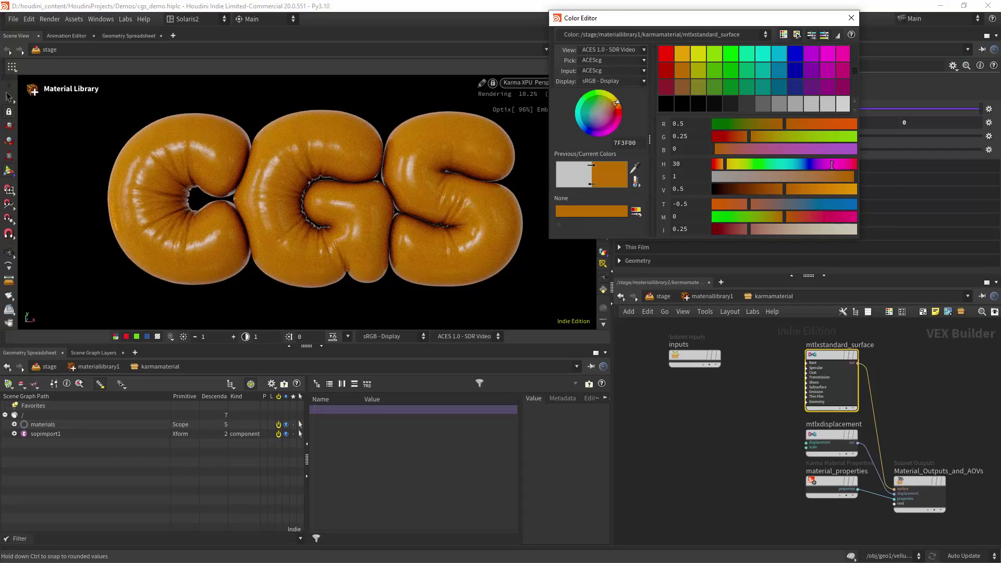
pyautogui.click(854, 176)
pyautogui.click(837, 190)
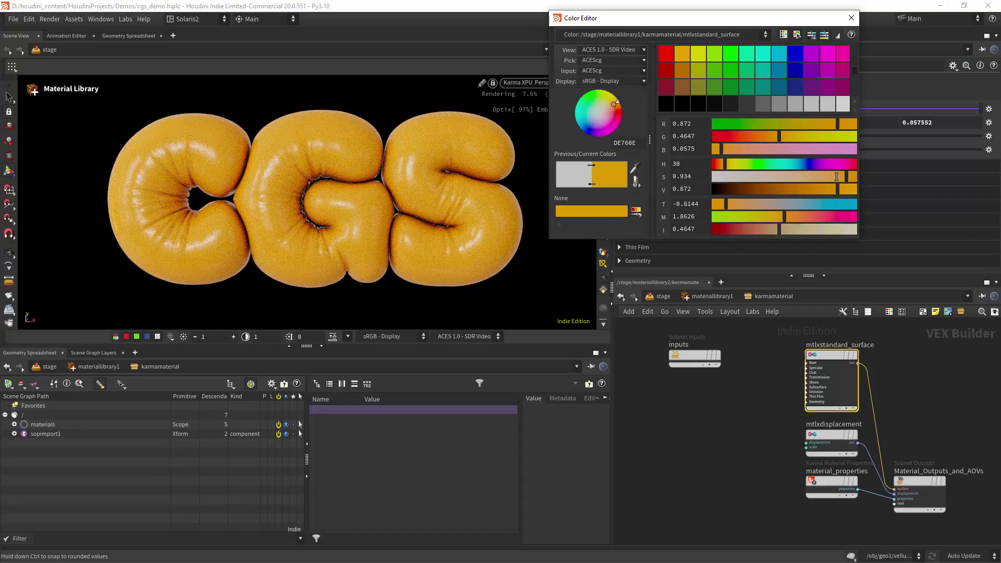
pyautogui.click(836, 178)
pyautogui.click(843, 188)
pyautogui.click(851, 177)
pyautogui.click(851, 17)
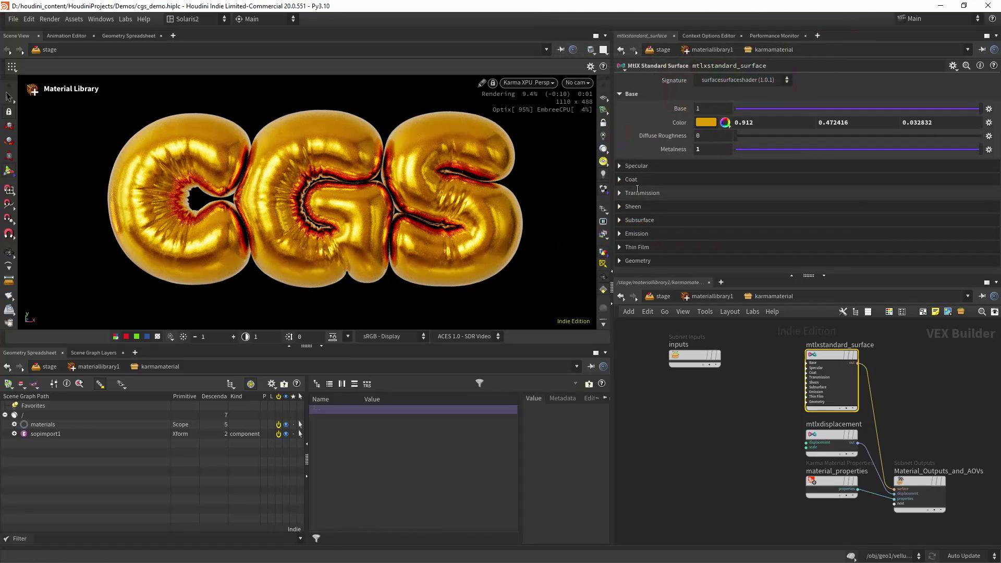
# Step: Set the standard surface's specular roughness to 0.302 and check the gold letters in the render
pyautogui.click(636, 166)
pyautogui.click(807, 207)
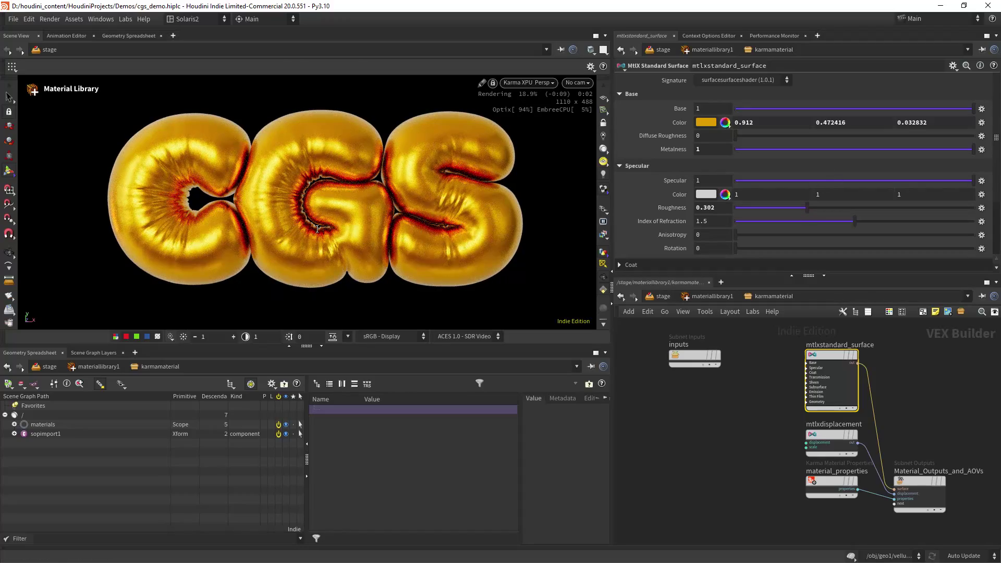
pyautogui.press('Escape')
pyautogui.scroll(-2, 408, 241)
pyautogui.moveTo(399, 242); pyautogui.dragTo(369, 241)
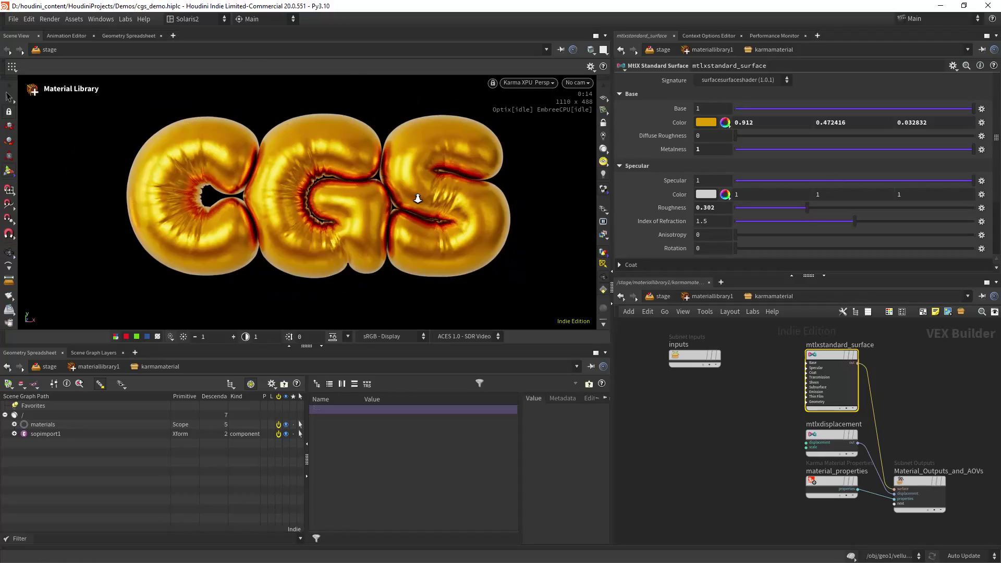